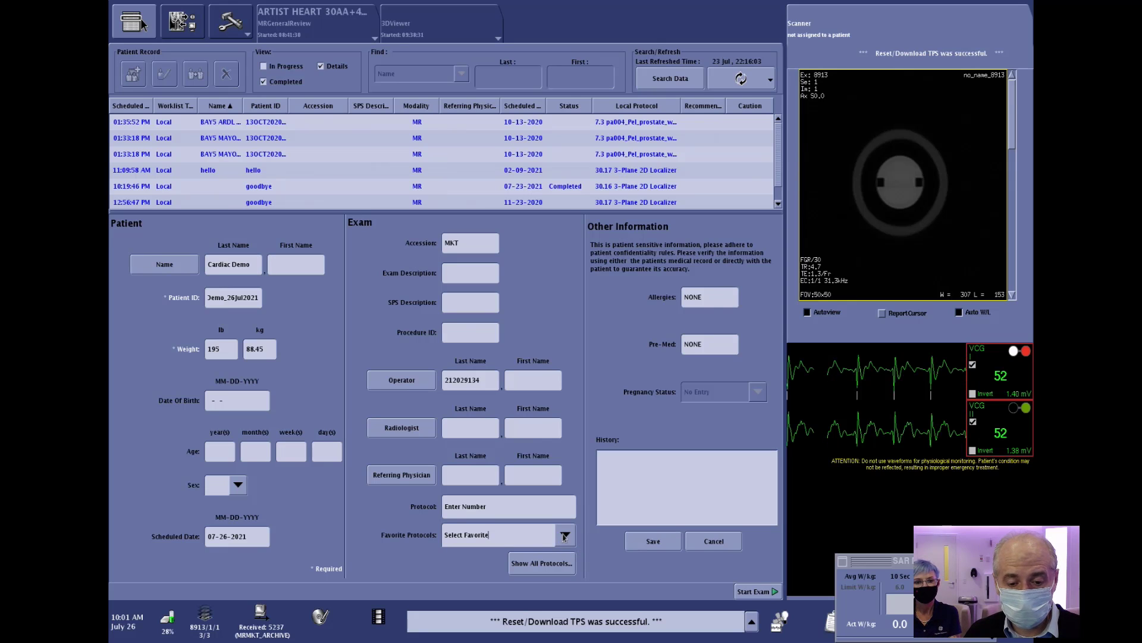
Start the exam with the 5.6-z_cardiacDemo favorite protocol and accept the First Level dB/dt and SAR operating modes.
left_click(561, 537)
scroll(571, 567, "down", 1)
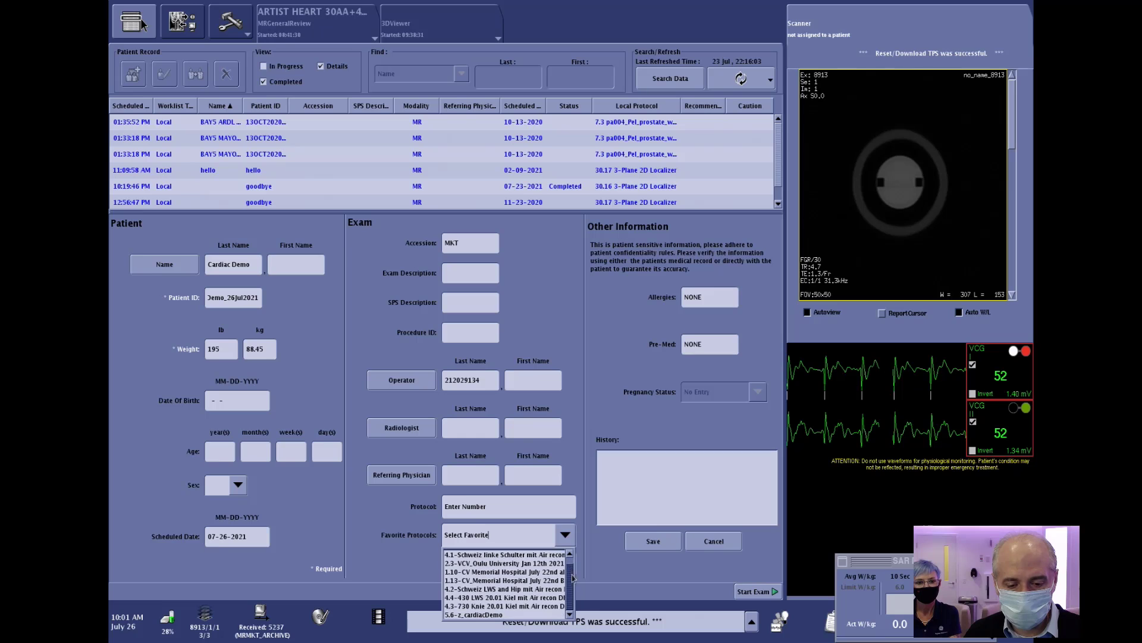
left_click(499, 615)
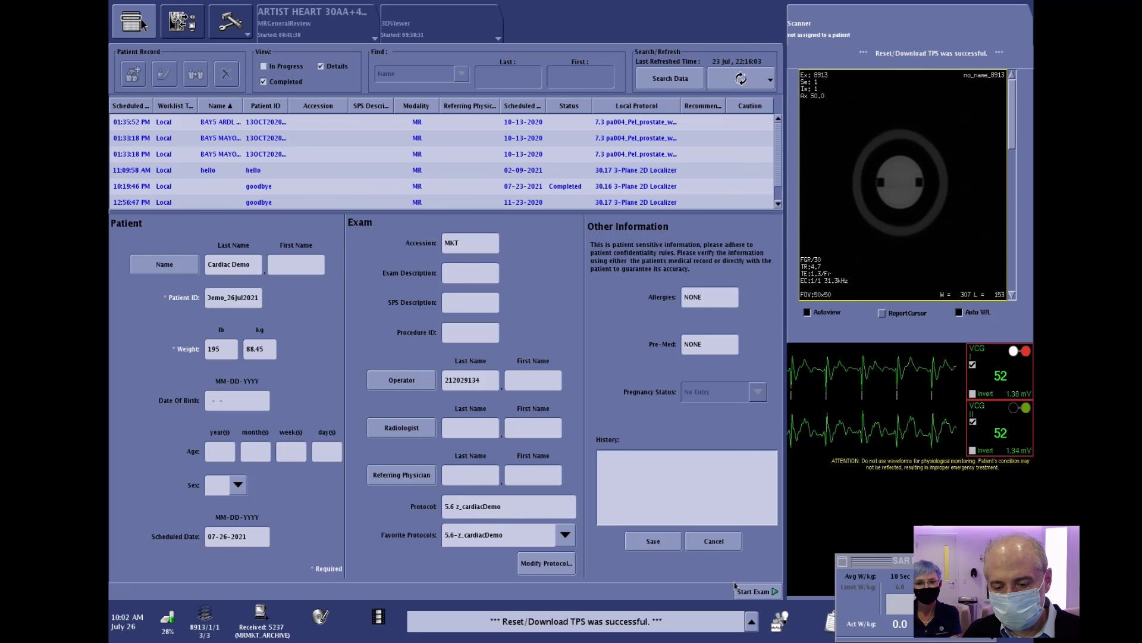
left_click(755, 591)
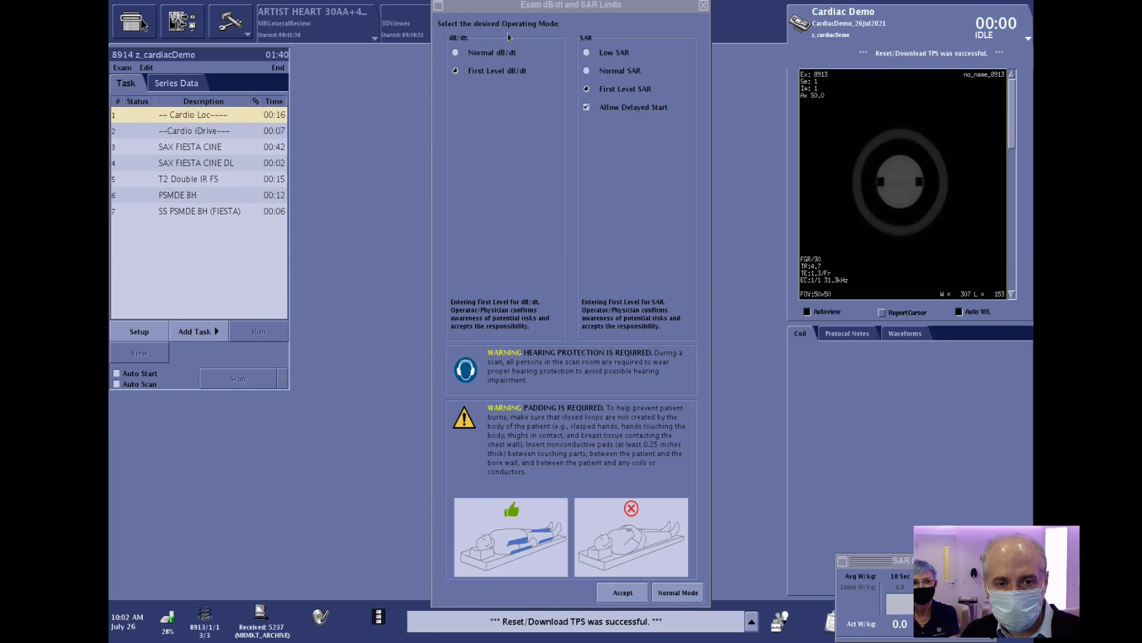
left_click(625, 592)
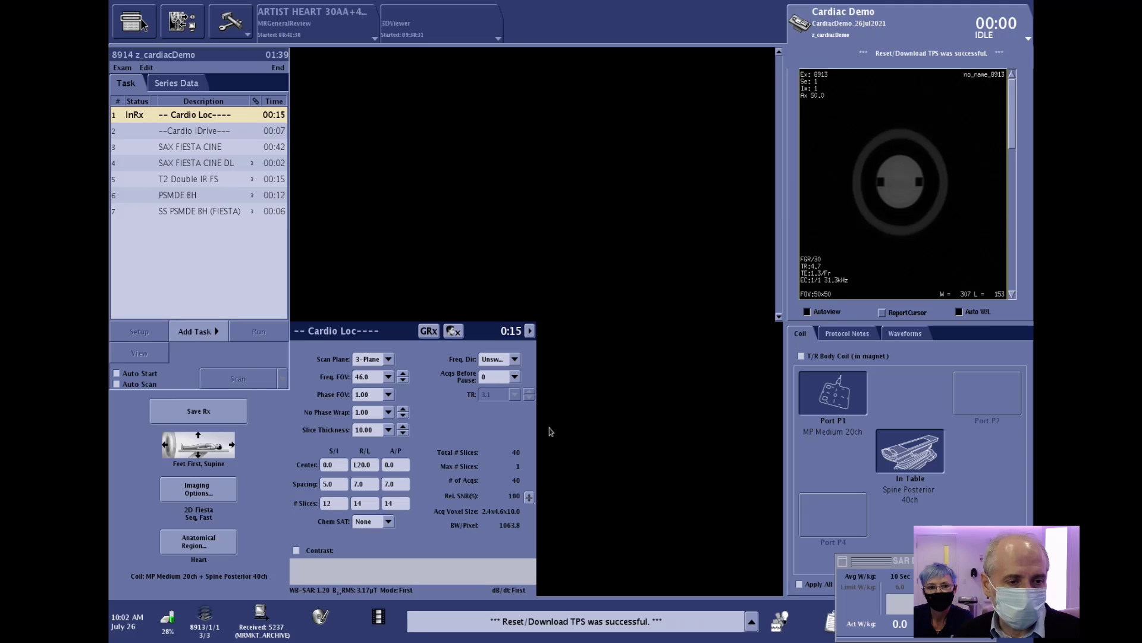
Save the Cardio Loc prescription and start its scan.
left_click(212, 411)
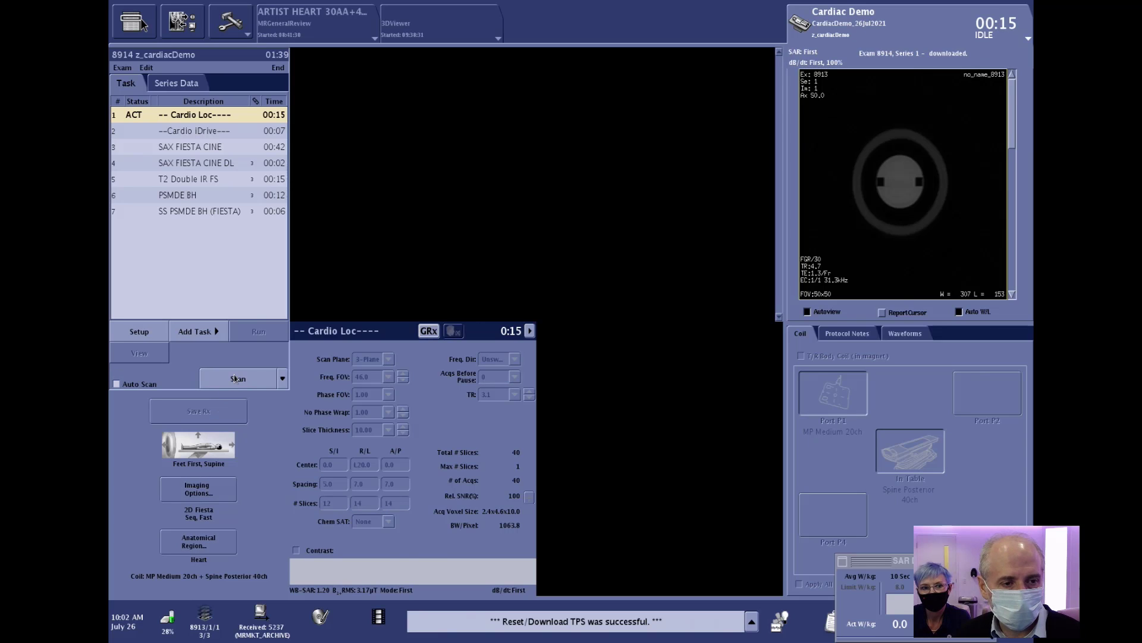
left_click(236, 379)
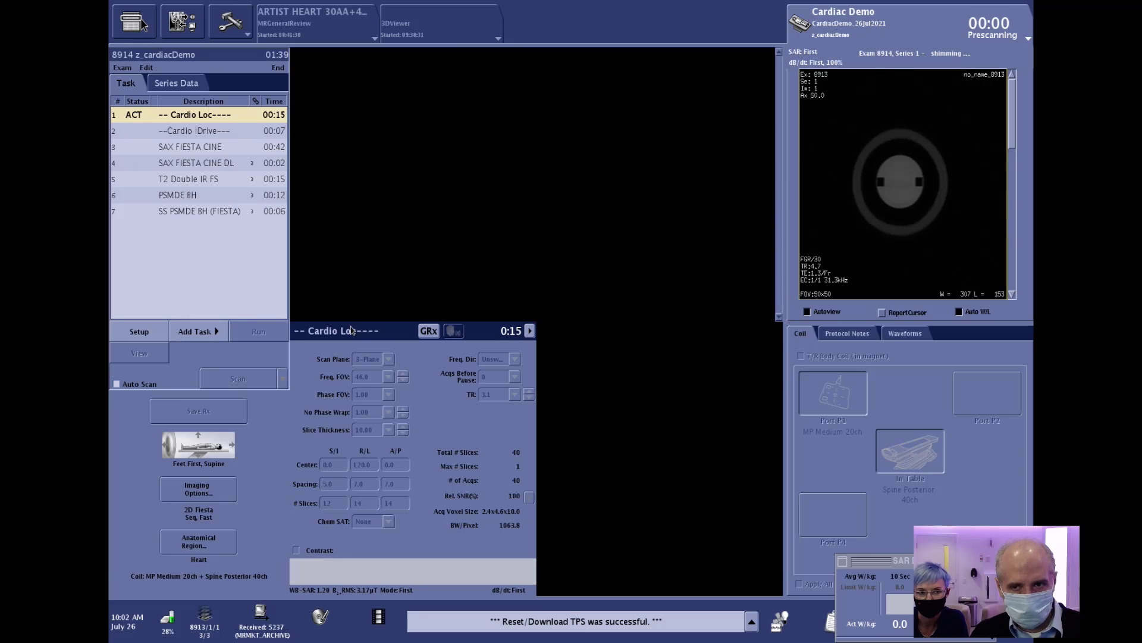
Open the Cardio iDrive task for setup, dismiss the real-time imaging notice, and set the number of slices to 1.
left_click(204, 132)
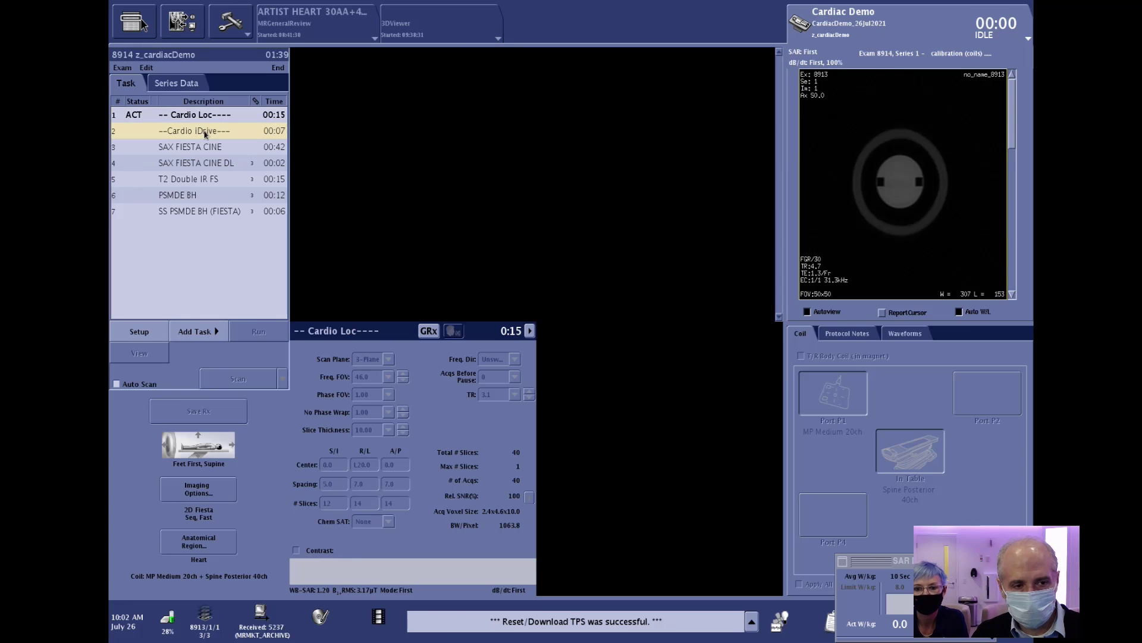
left_click(152, 337)
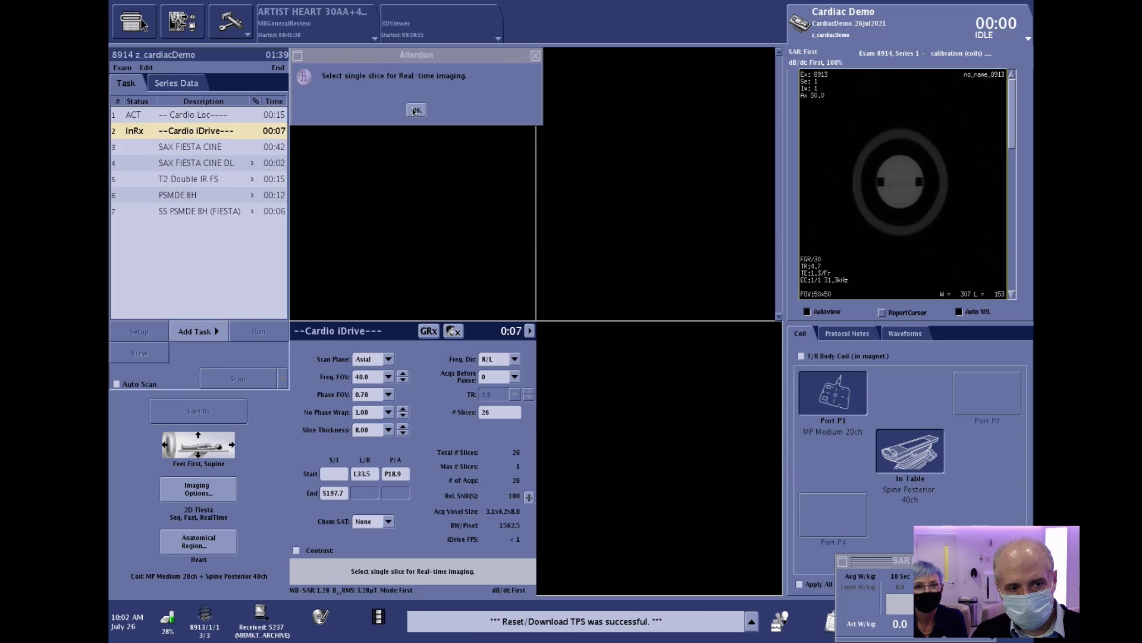
left_click(416, 110)
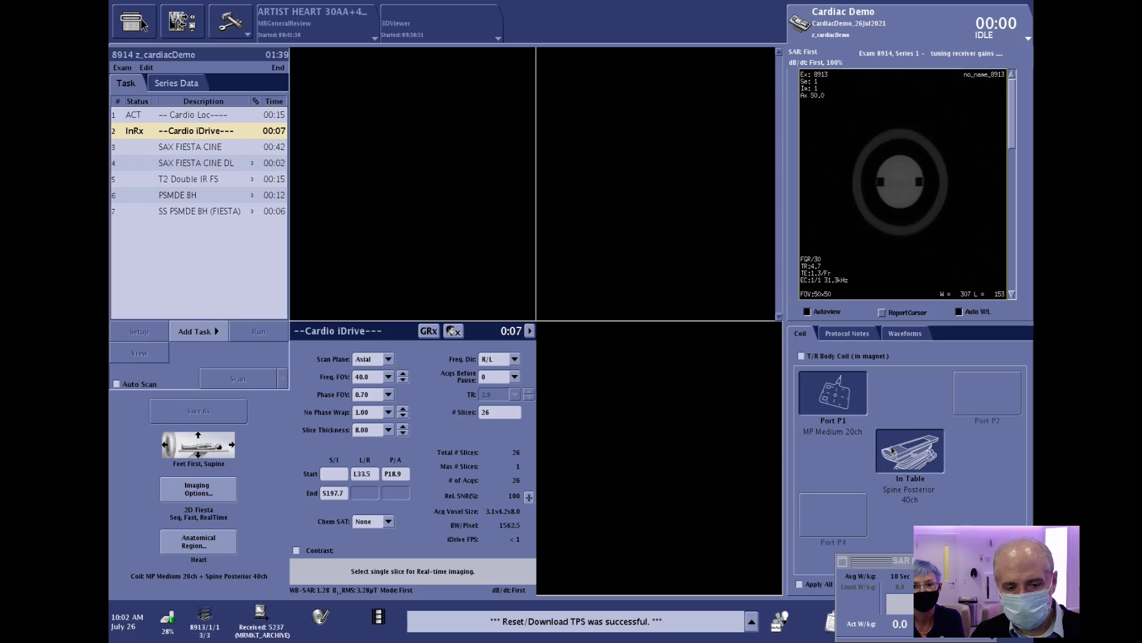
double_click(508, 415)
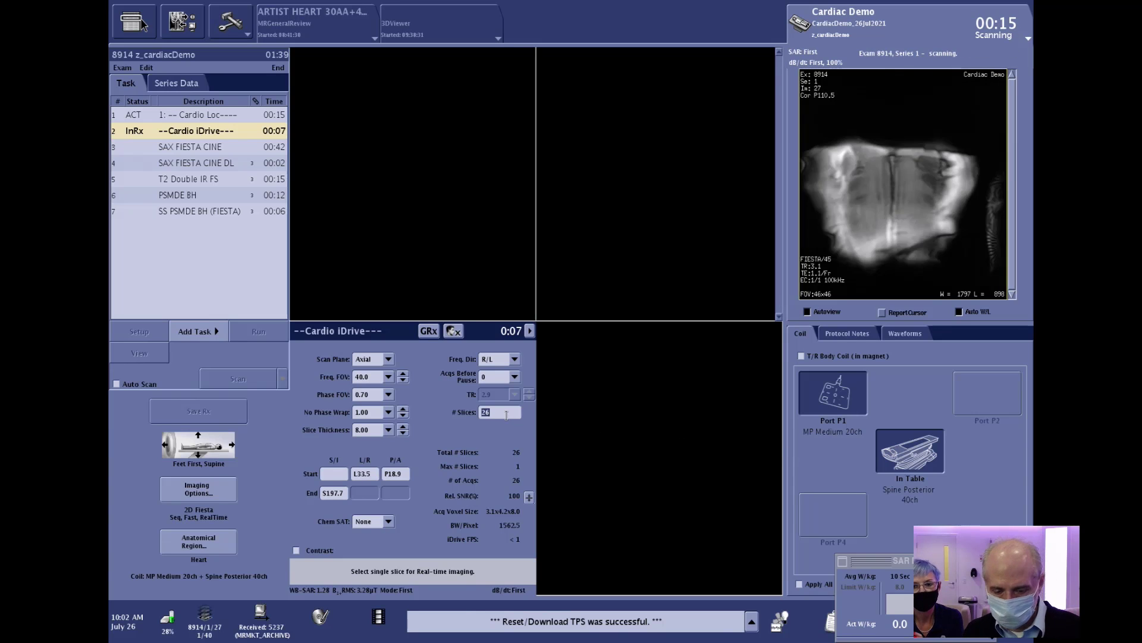
type("1")
key("Return")
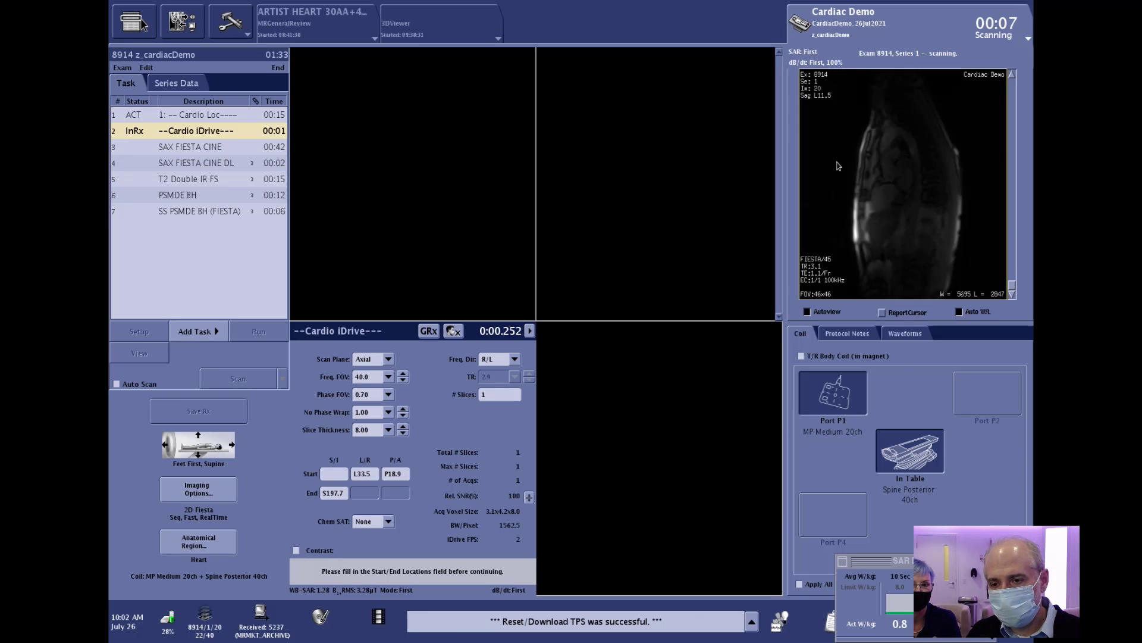
Switch off automatic window/level, brighten the localizer images, and place the single axial slice through the heart on the sagittal localizer.
left_click(960, 312)
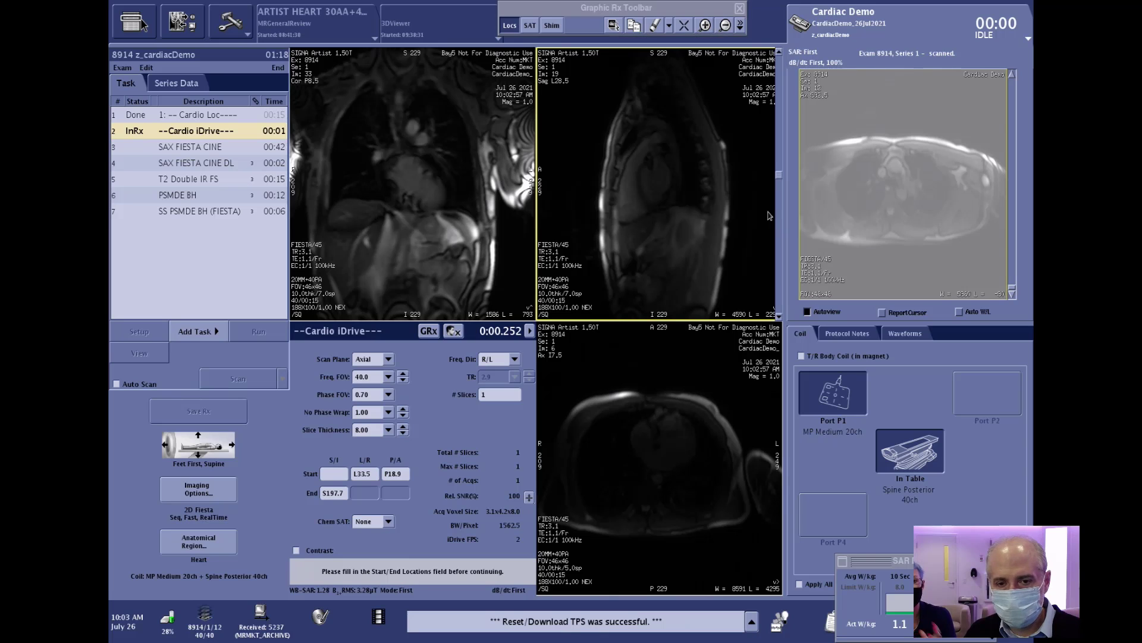
left_click(383, 153)
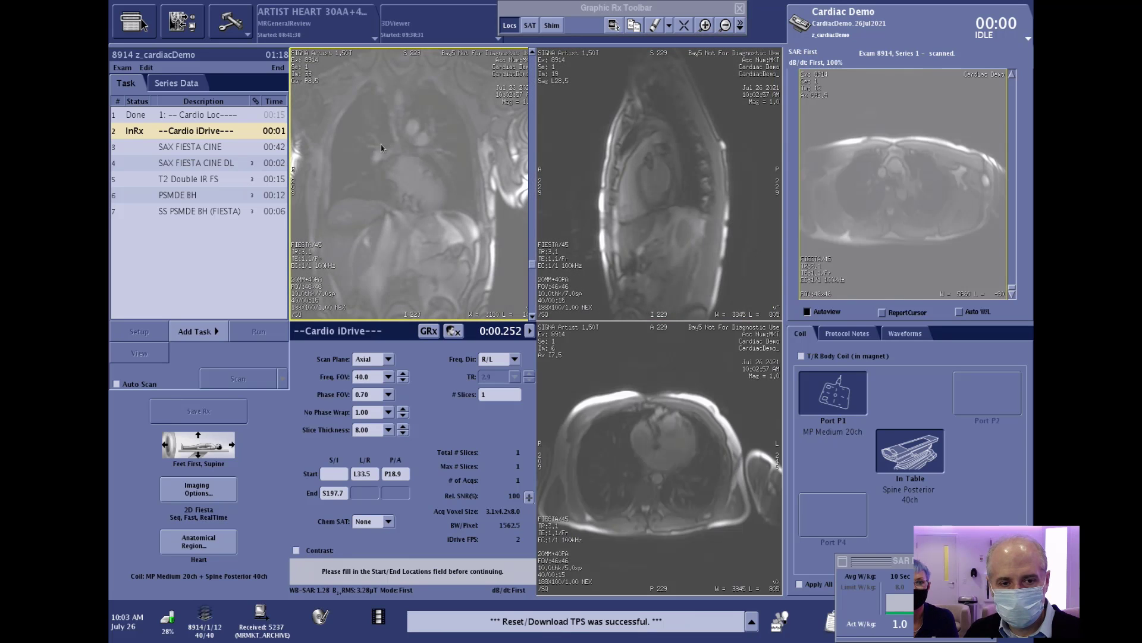
left_click(652, 177)
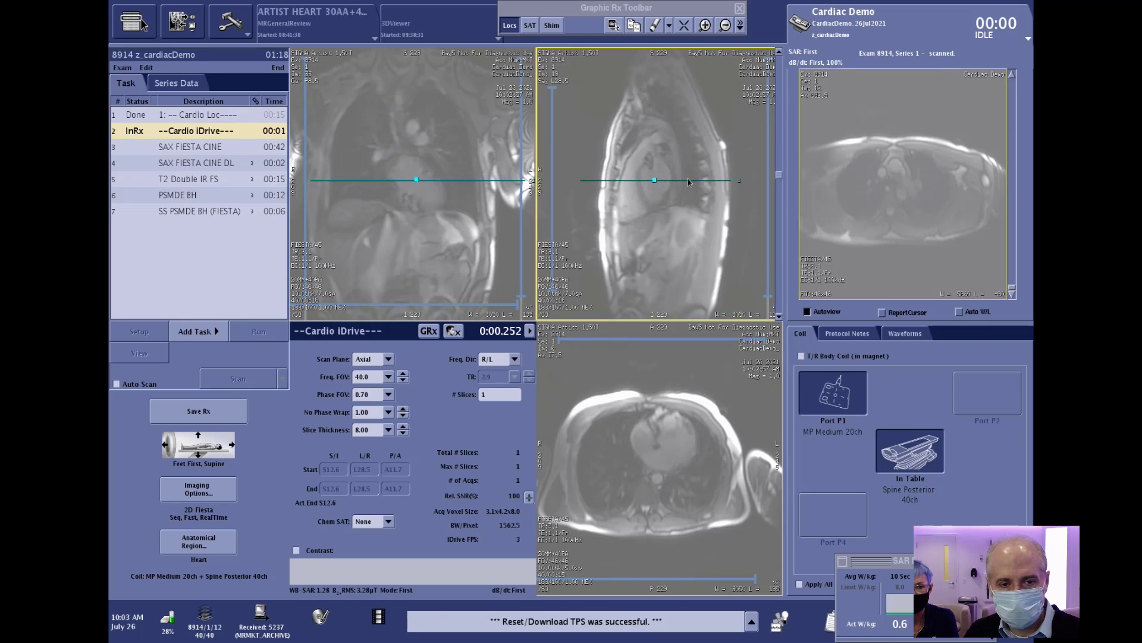
Bring the axial localizer to the level of the heart and place a shim volume over it.
left_click(677, 364)
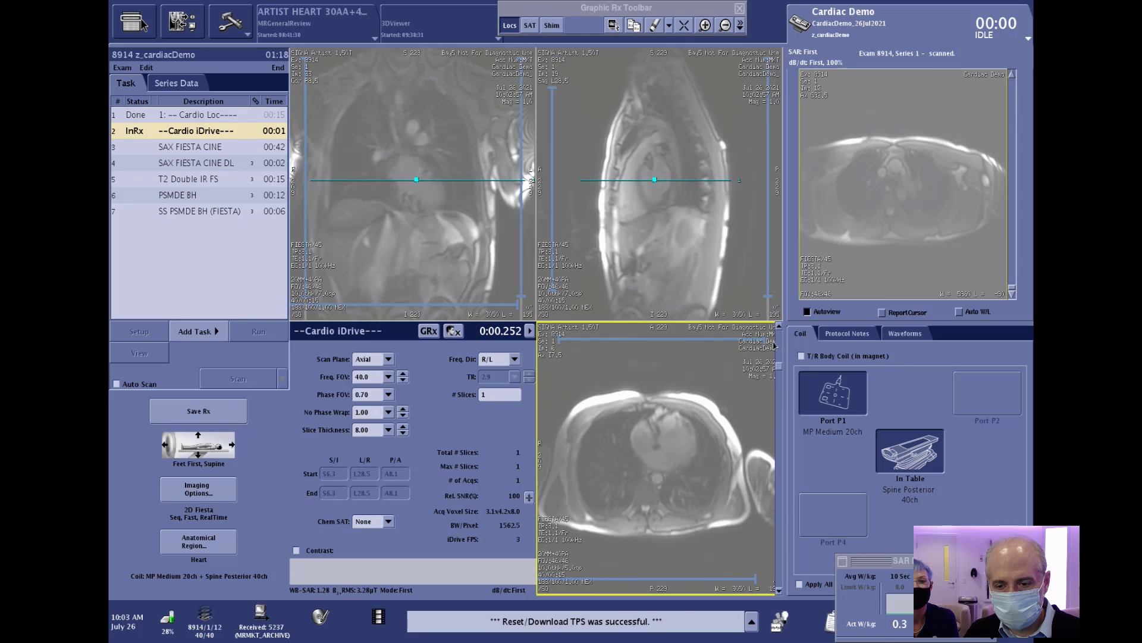
left_click_drag(781, 370, 779, 364)
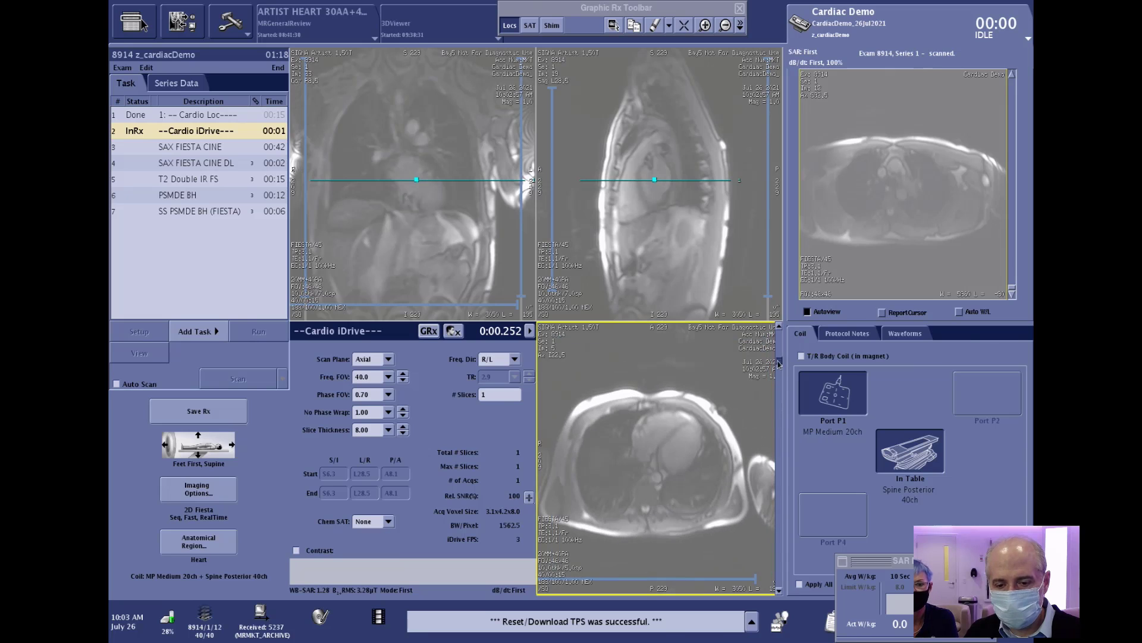
left_click(553, 26)
left_click(679, 444)
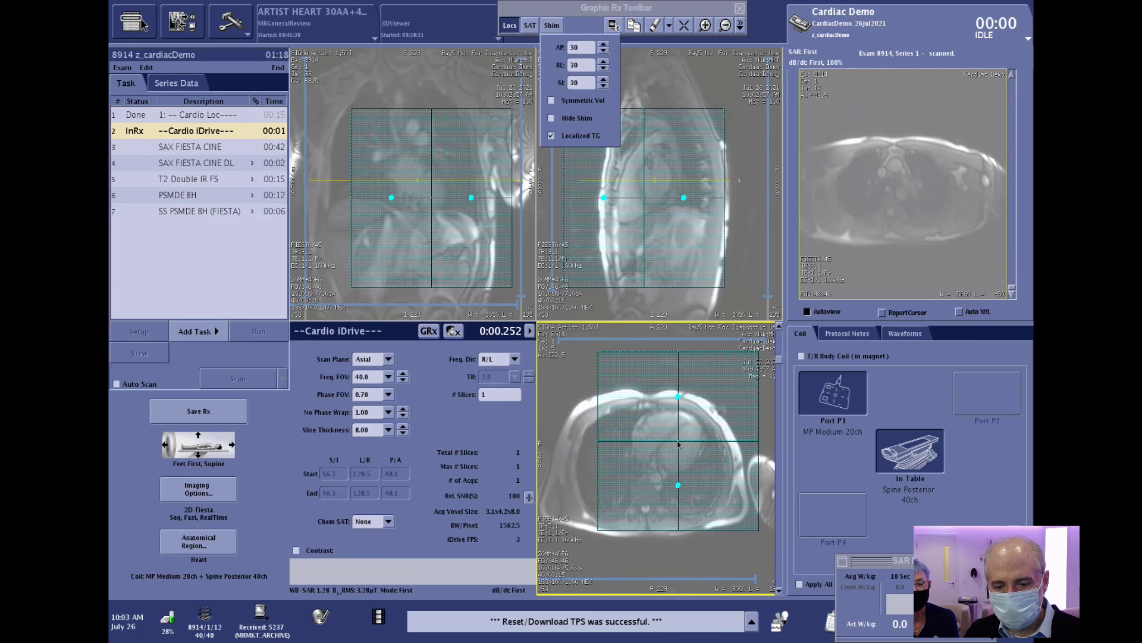
Make the shim volume symmetric with a size of 15 and center it on the heart in the sagittal and axial views.
double_click(585, 45)
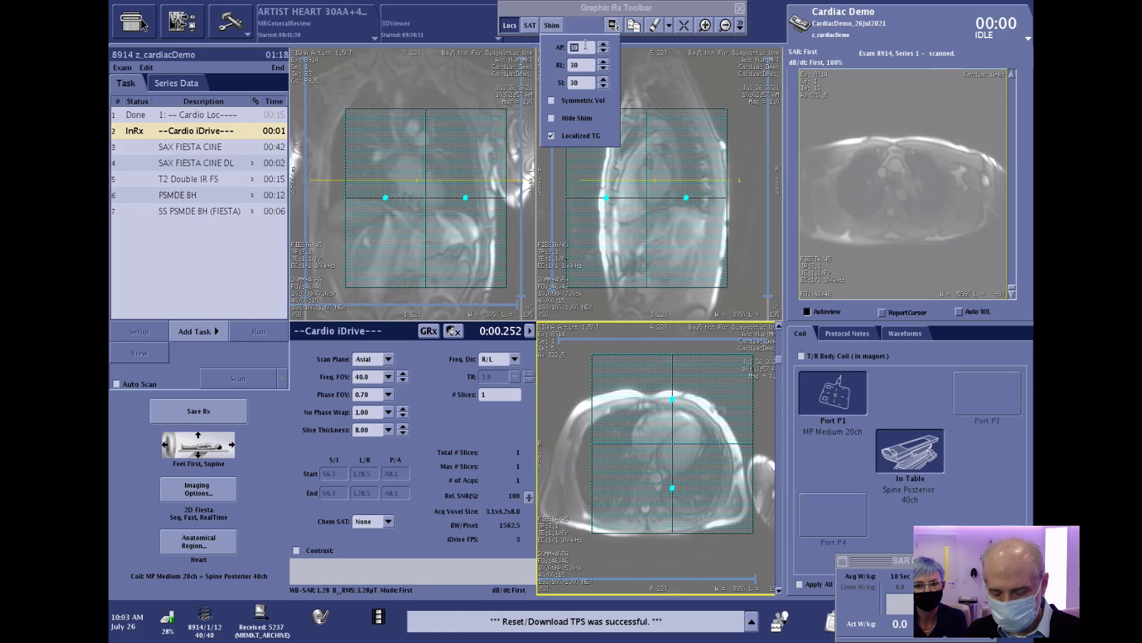
type("15")
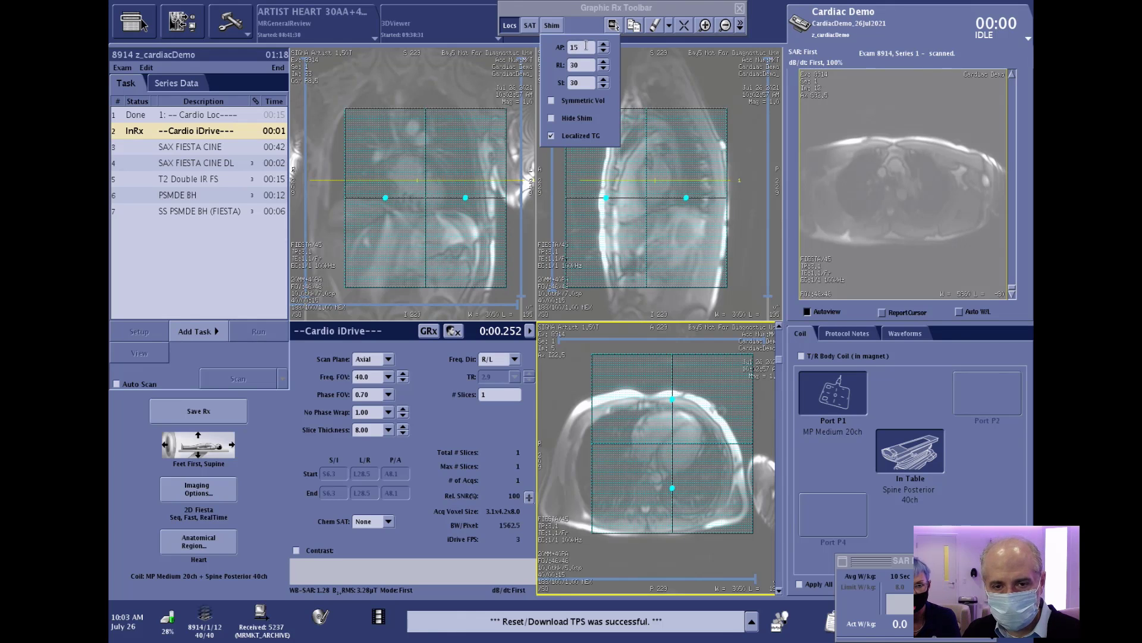
left_click(553, 101)
double_click(581, 48)
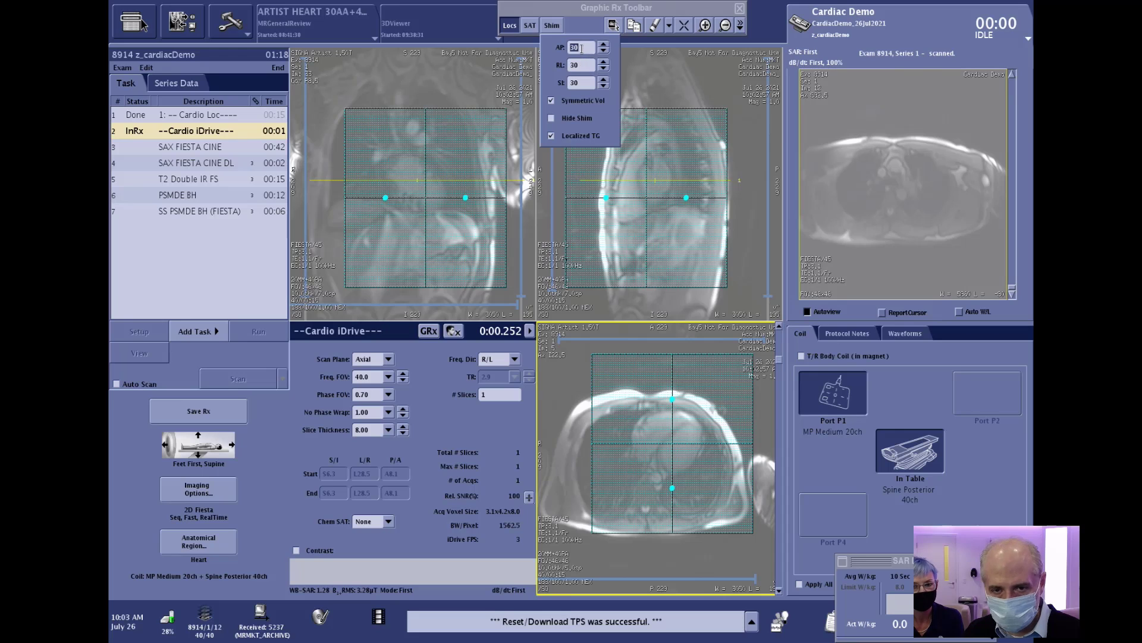
type("15")
key("Return")
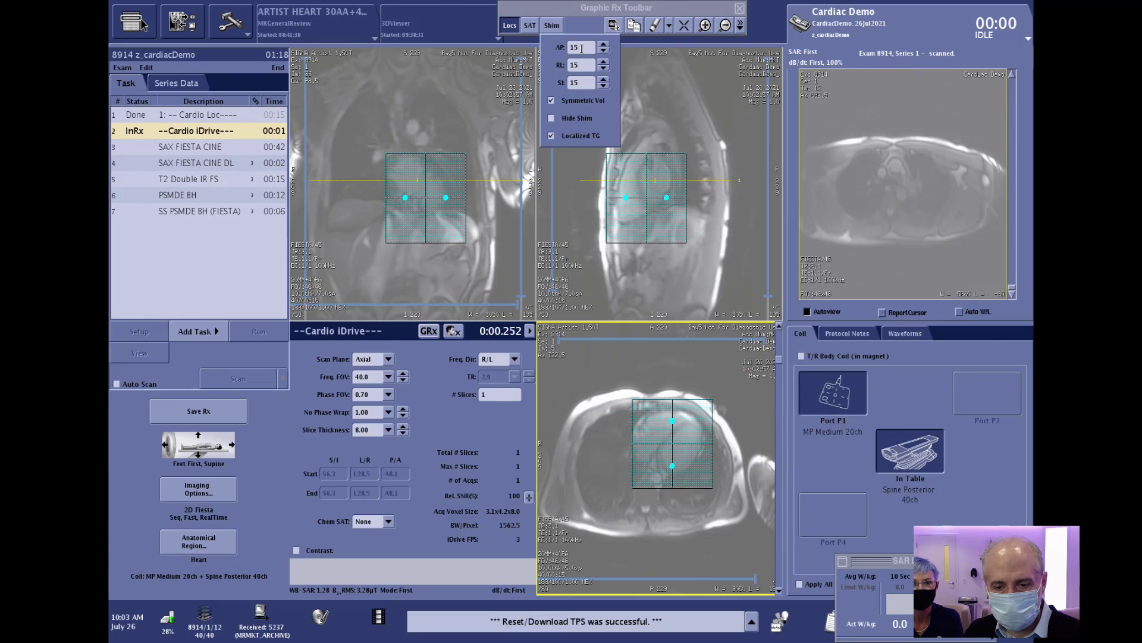
left_click_drag(648, 207, 651, 190)
left_click_drag(662, 439, 666, 447)
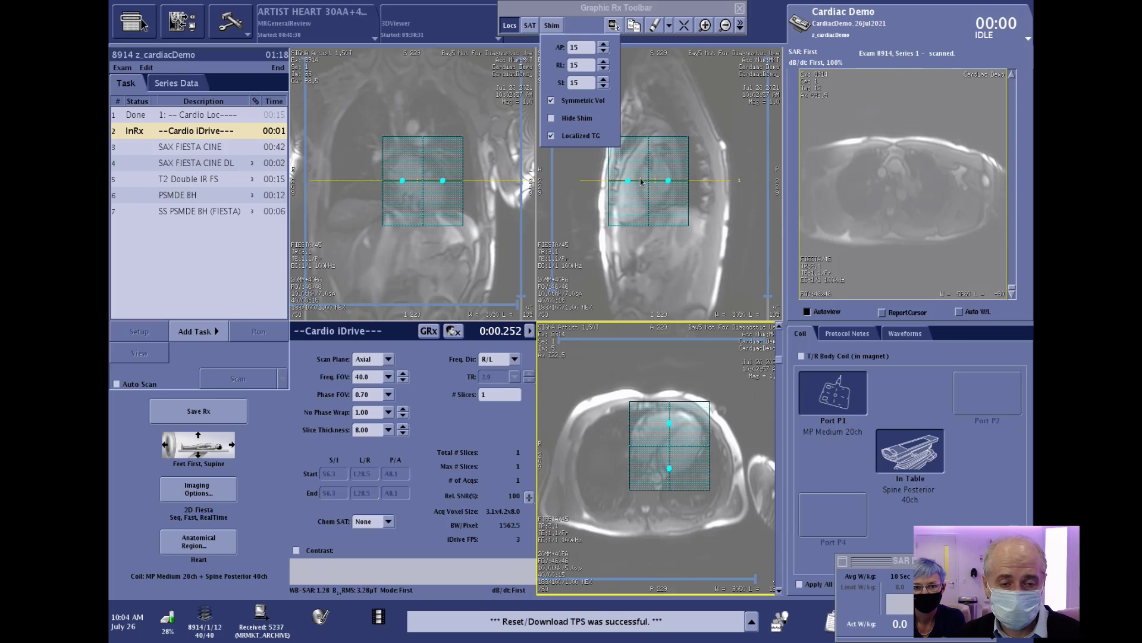
Save the Cardio iDrive prescription and start its real-time scan.
left_click(199, 409)
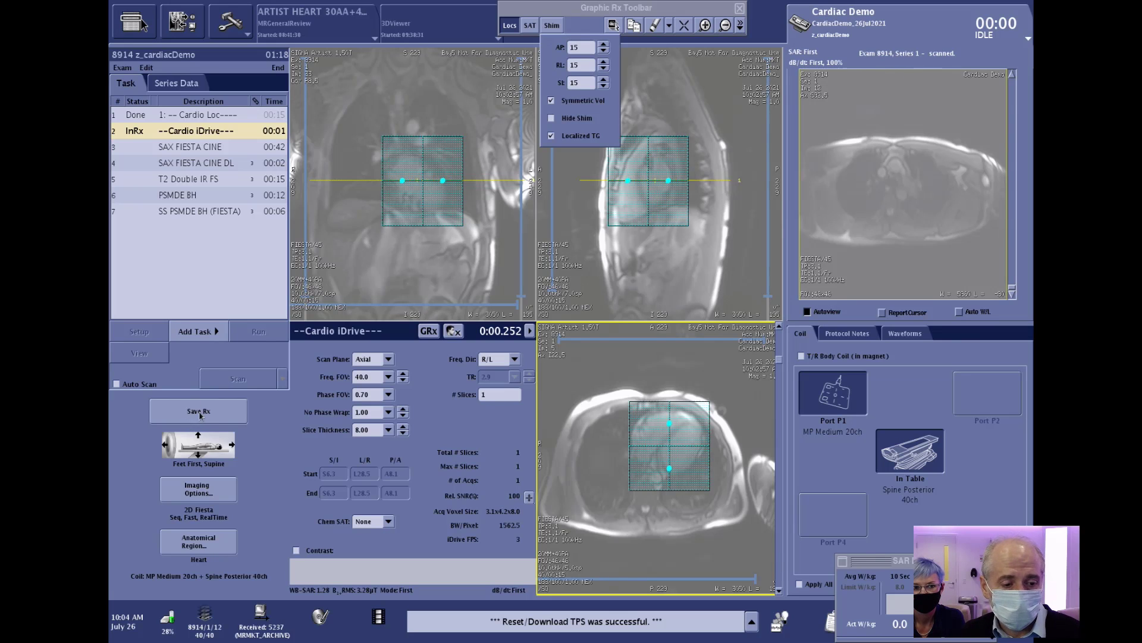
left_click(257, 381)
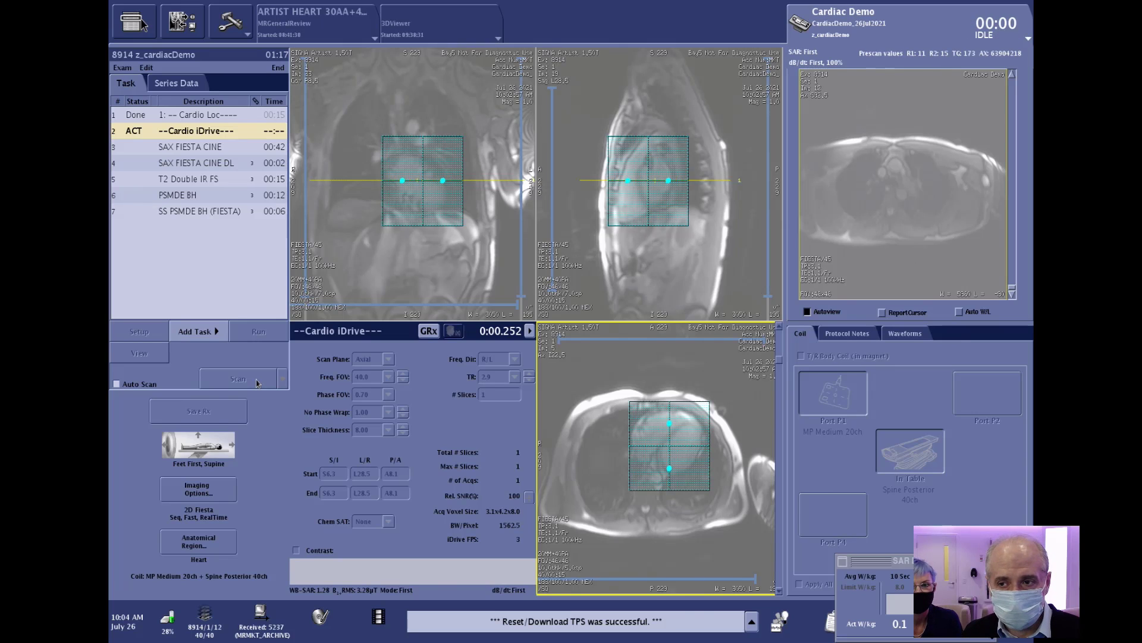
left_click(257, 383)
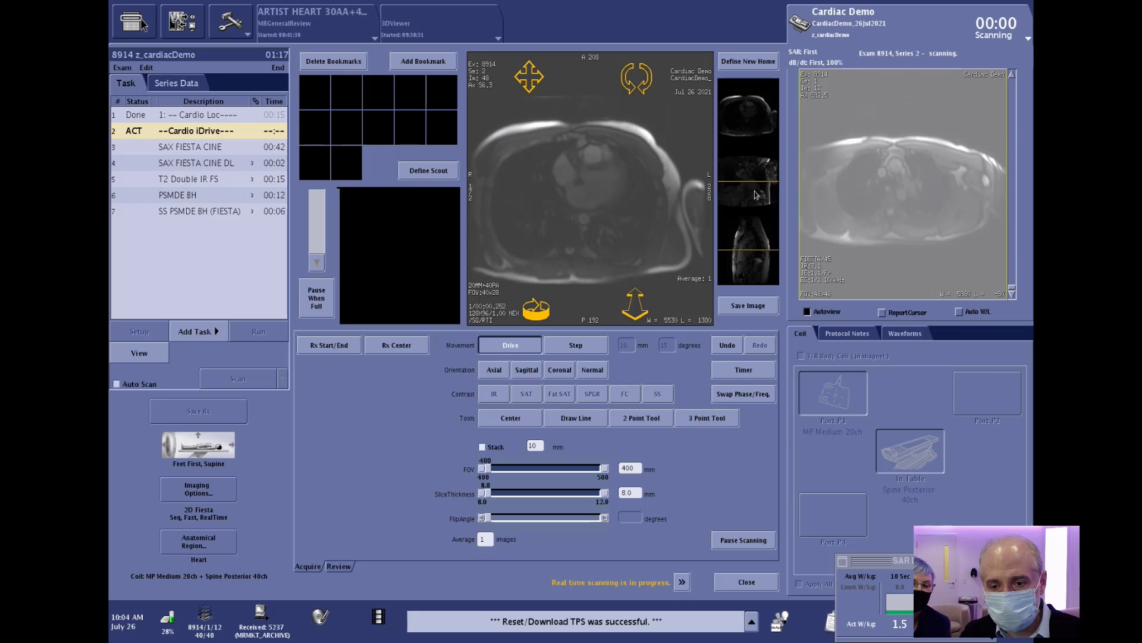
Switch real-time imaging to the sagittal view and draw an oblique line through the heart to image that plane.
left_click(759, 241)
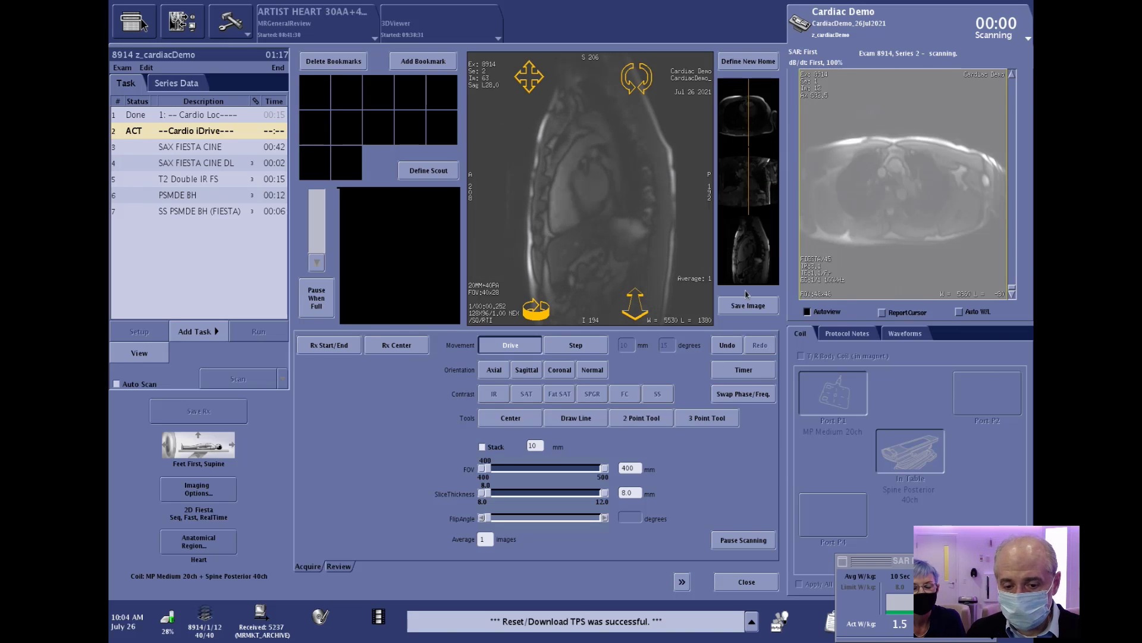
left_click(581, 421)
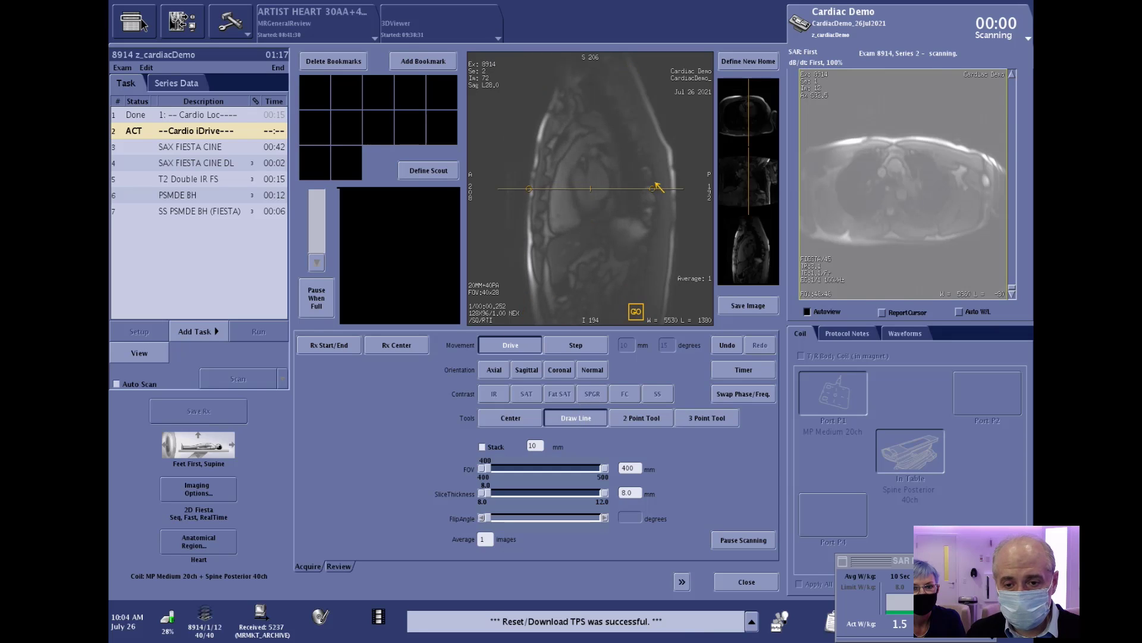
left_click_drag(658, 188, 640, 137)
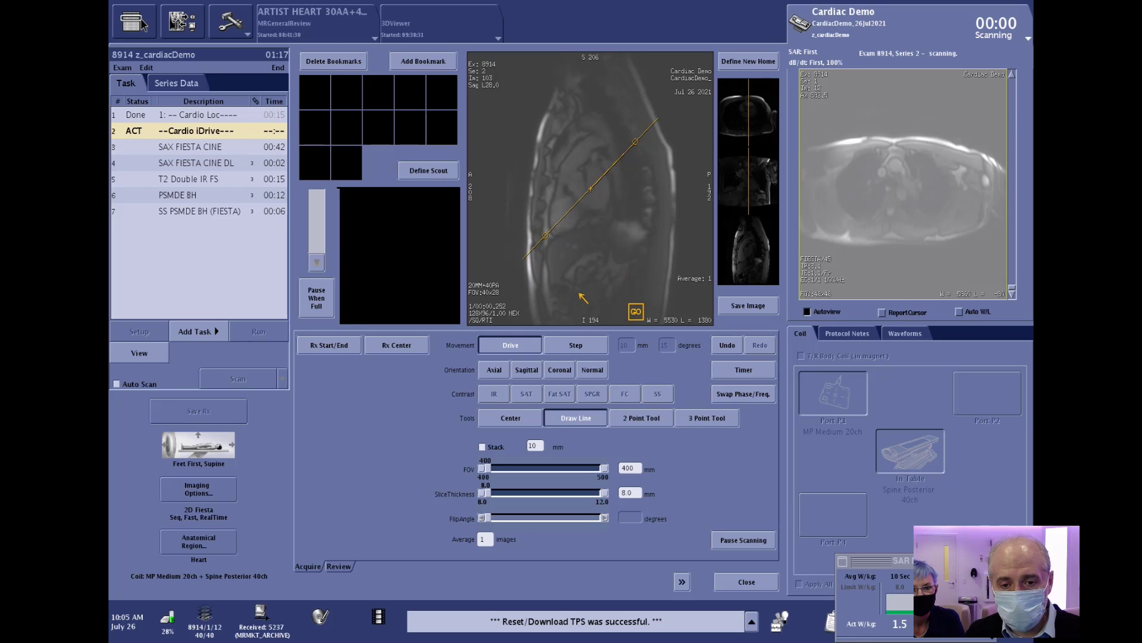
left_click_drag(547, 237, 548, 238)
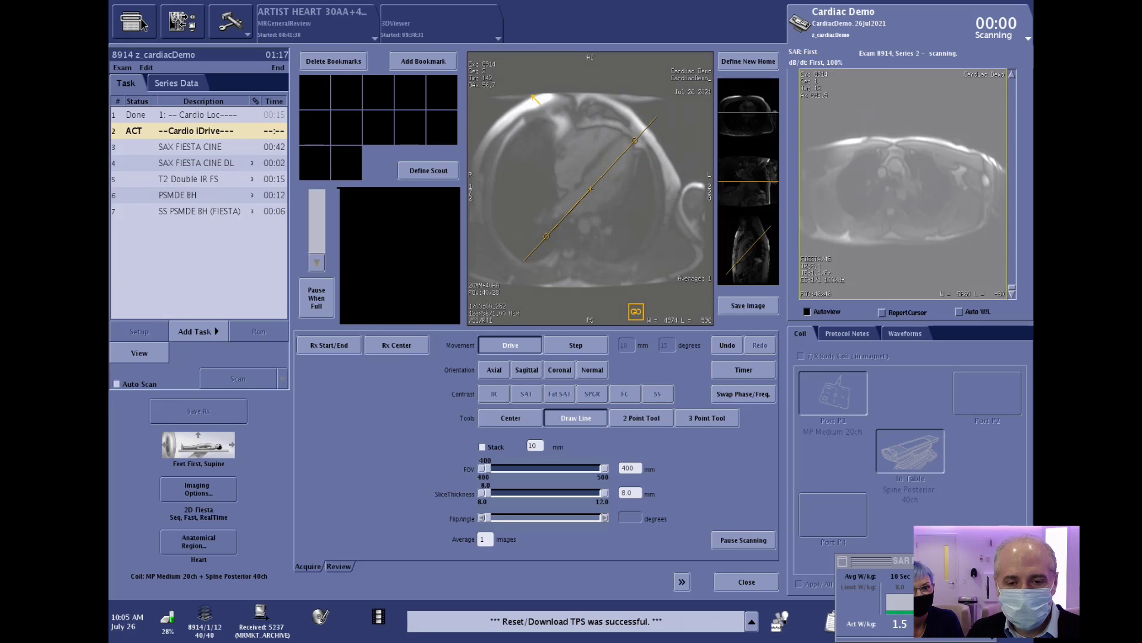
Save the oblique axial image, align the line with the left ventricle's long axis, and image that plane.
left_click(757, 314)
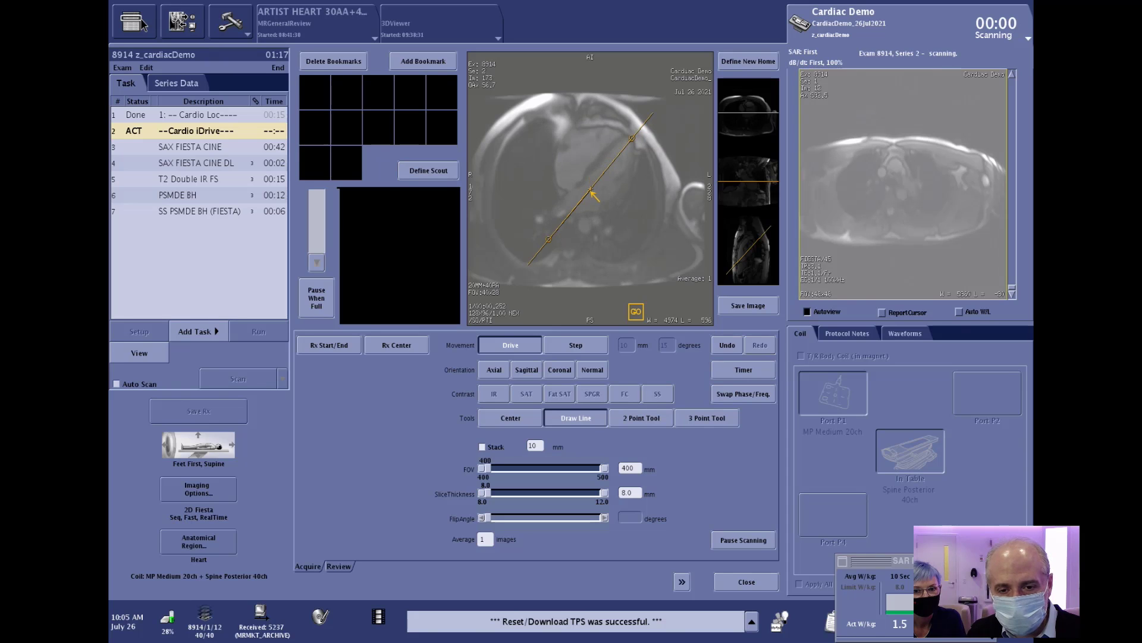
left_click_drag(591, 191, 594, 192)
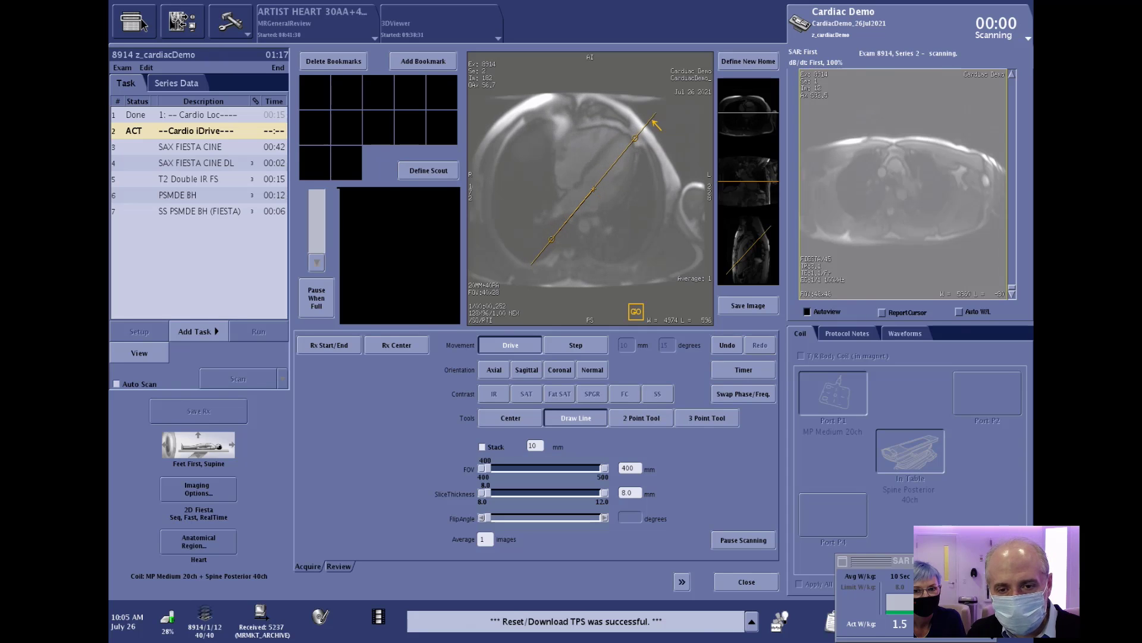
left_click_drag(634, 138, 630, 134)
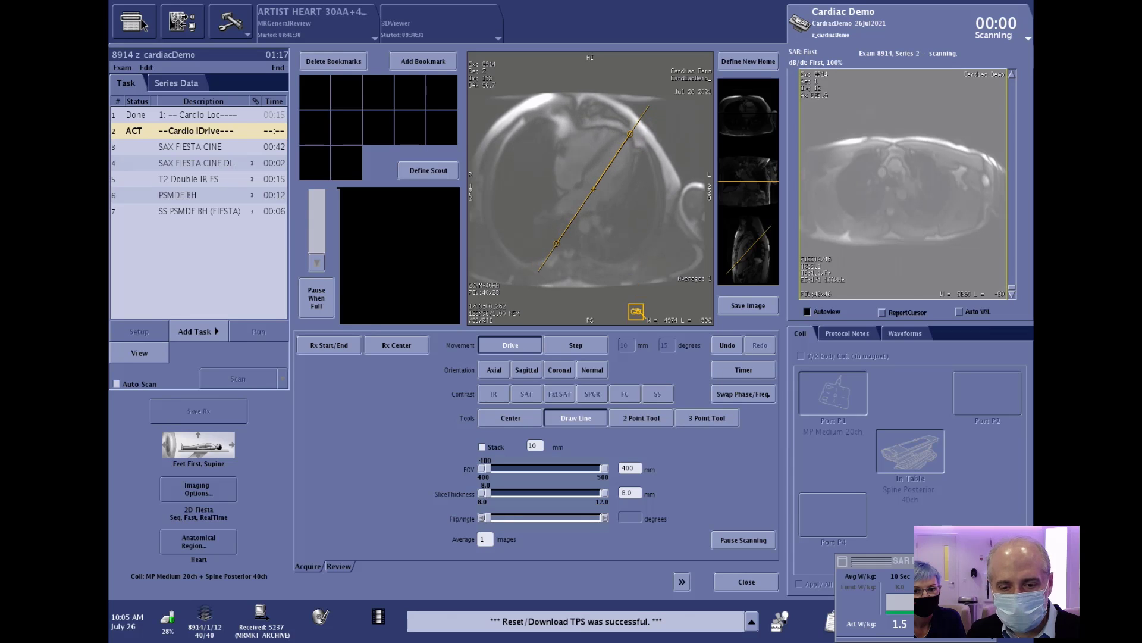
left_click(636, 311)
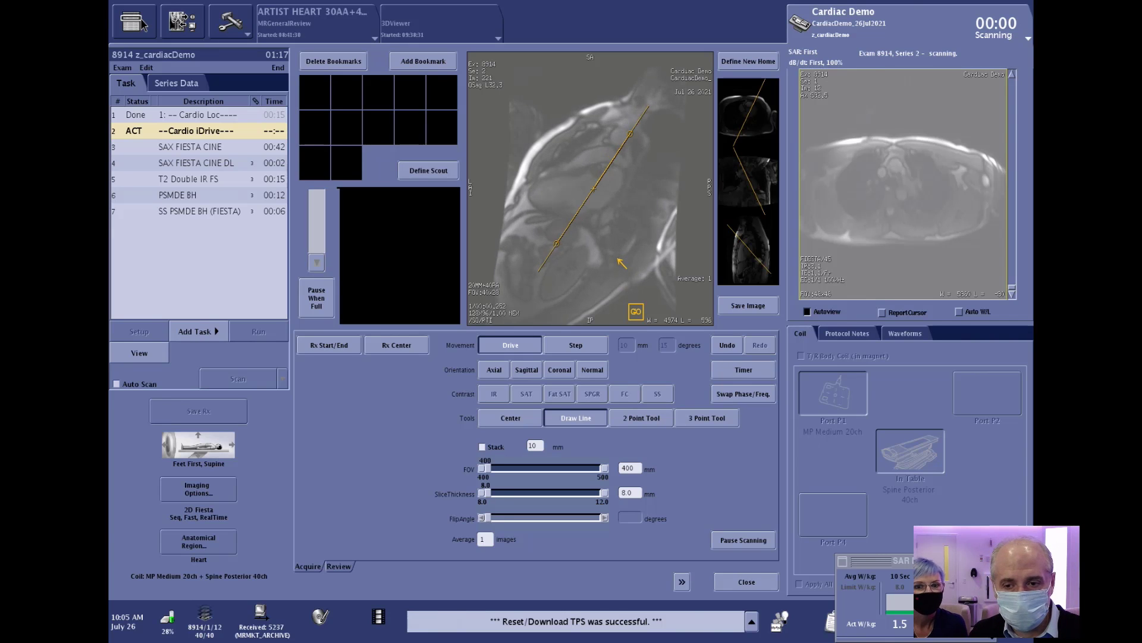
Save the long-axis image, rotate the line to near vertical across the left ventricle, and image that plane.
left_click(742, 309)
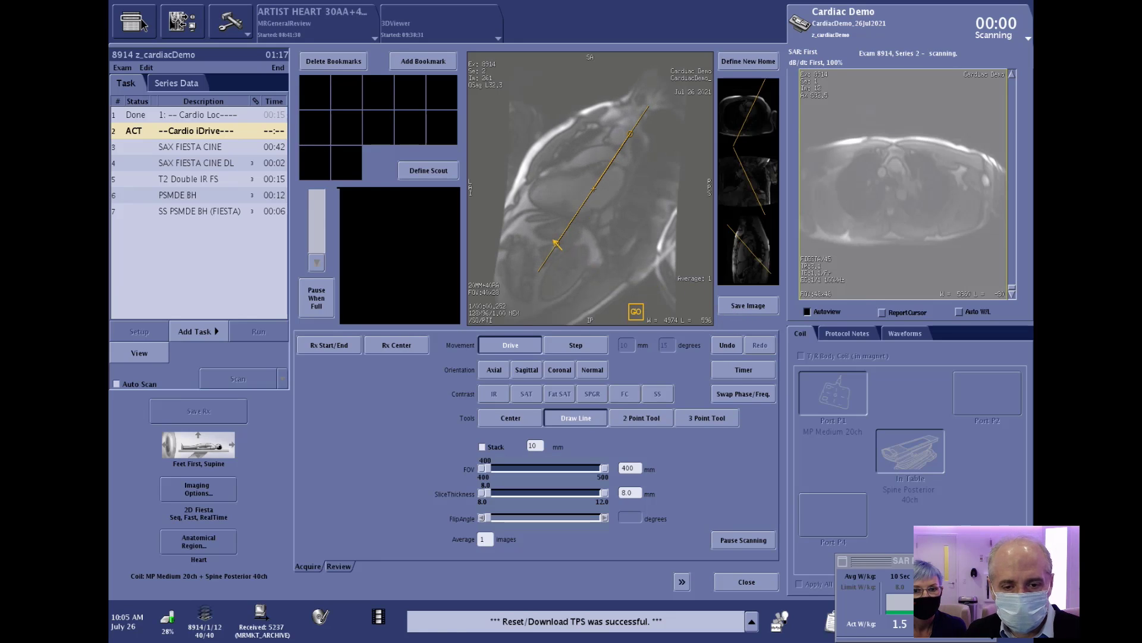
left_click_drag(553, 241, 585, 257)
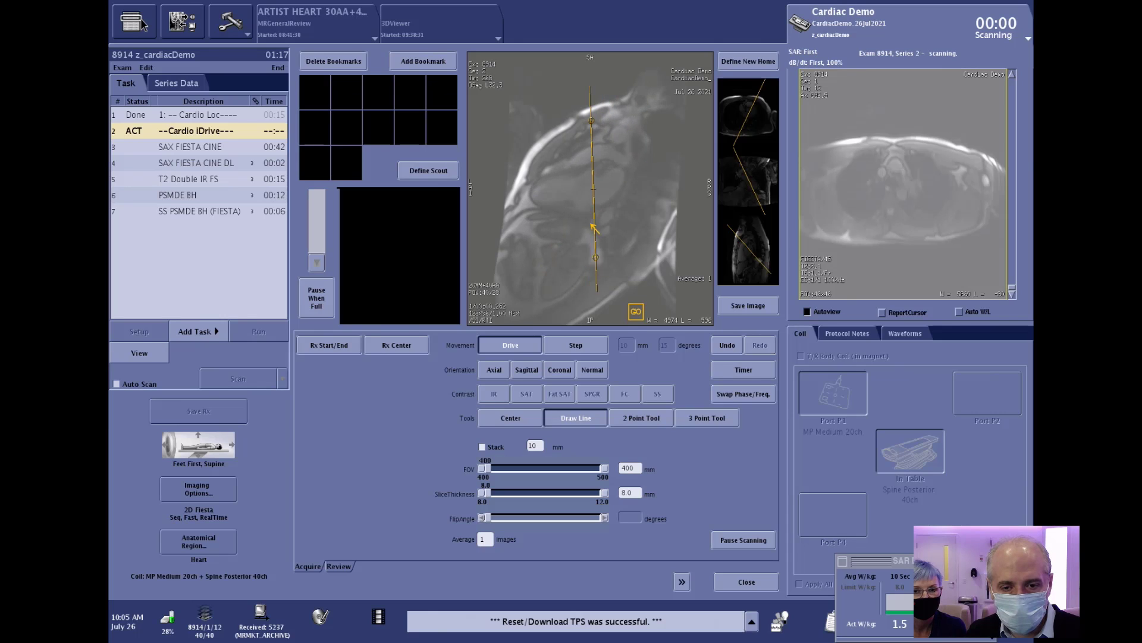
left_click_drag(598, 189, 586, 188)
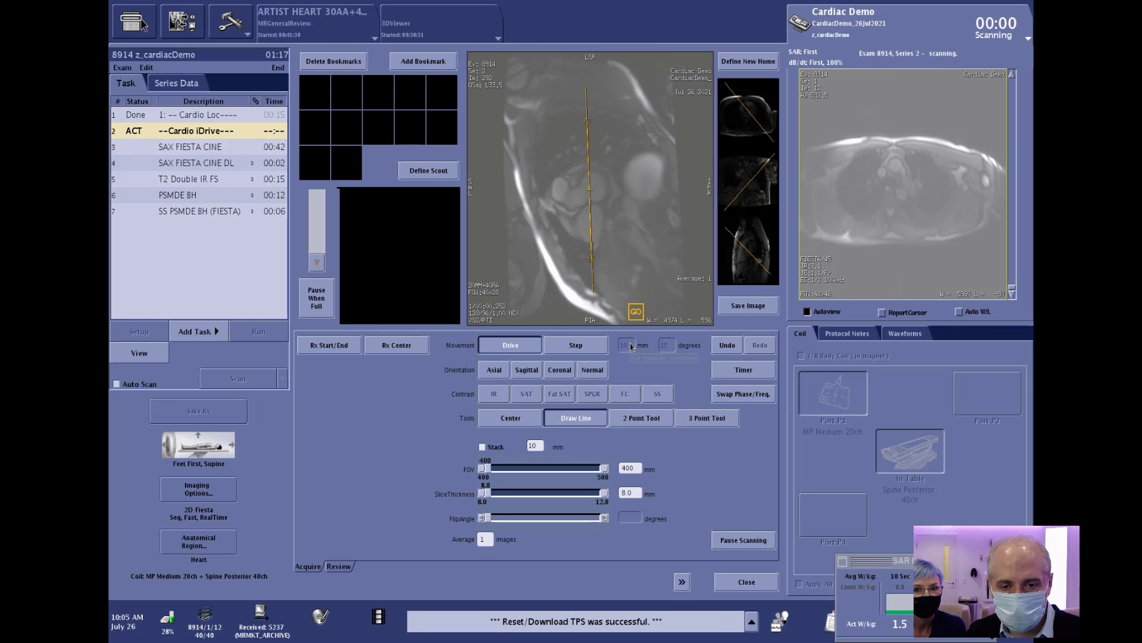
Save the current oblique image, tilt the line diagonally across both ventricles, and image and save that plane.
left_click(759, 307)
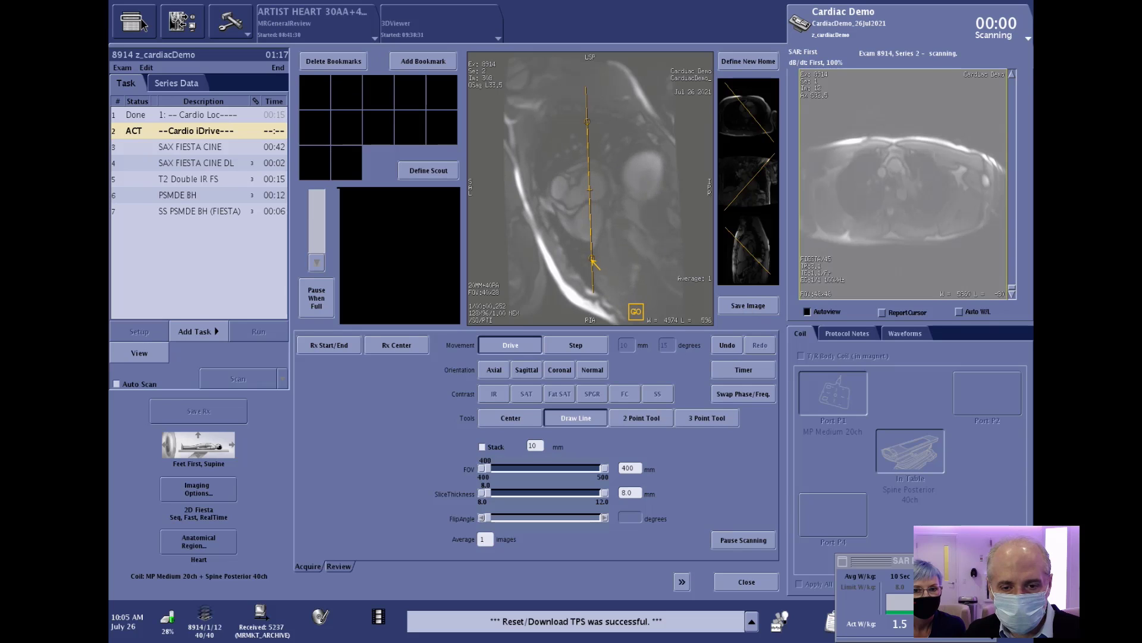
left_click_drag(578, 257, 555, 212)
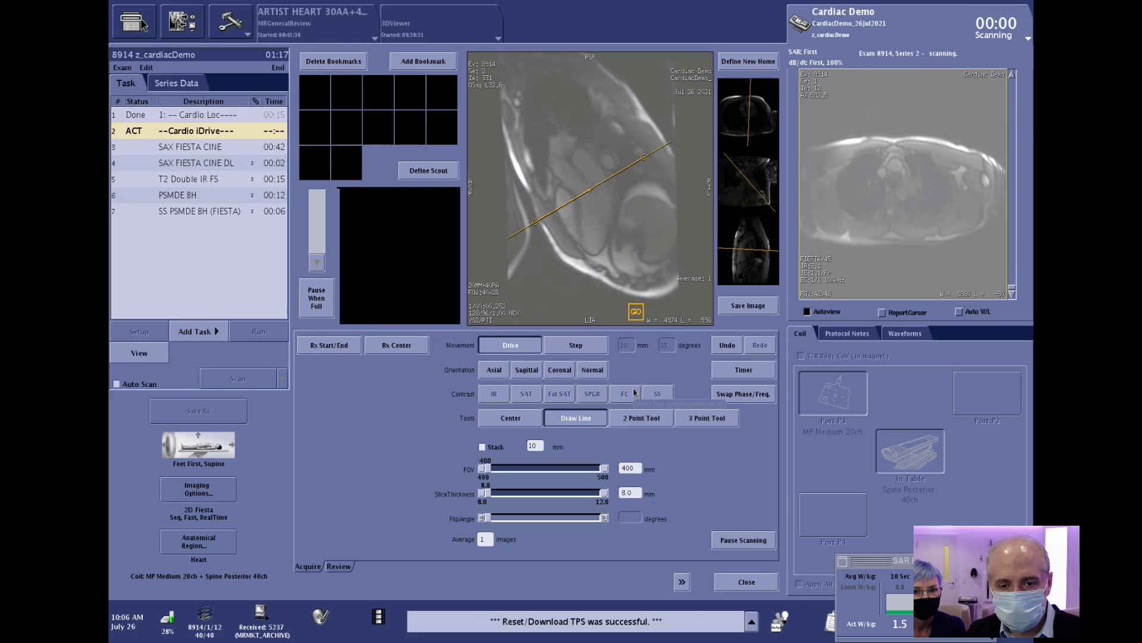
left_click(742, 314)
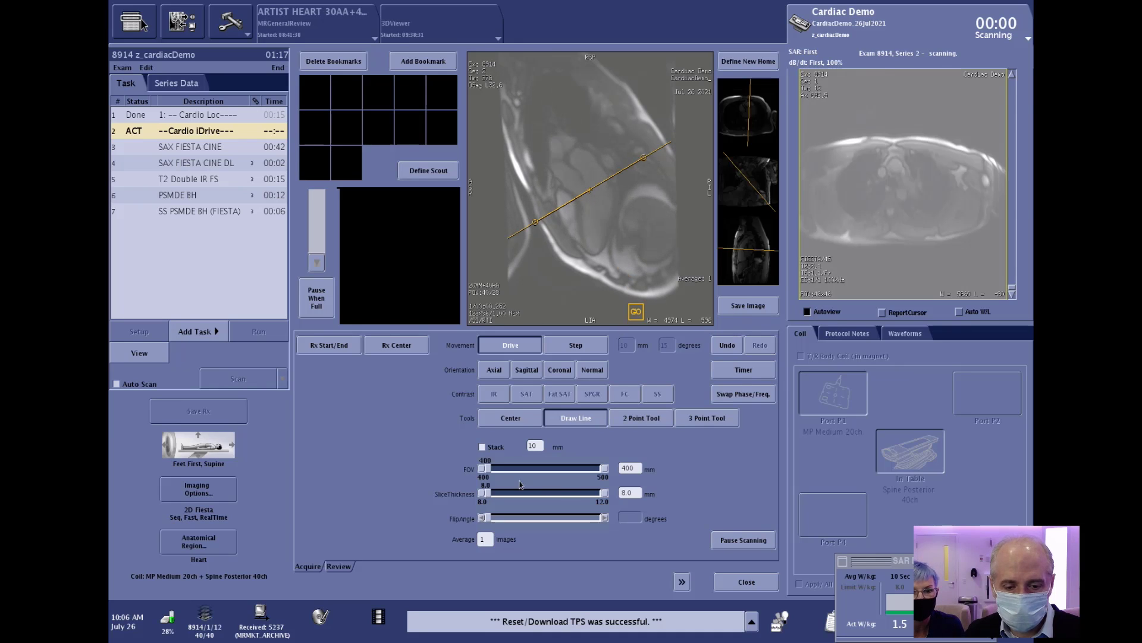
Try a real-time FOV of 419 mm and restore it to 400 mm.
left_click_drag(483, 469, 507, 469)
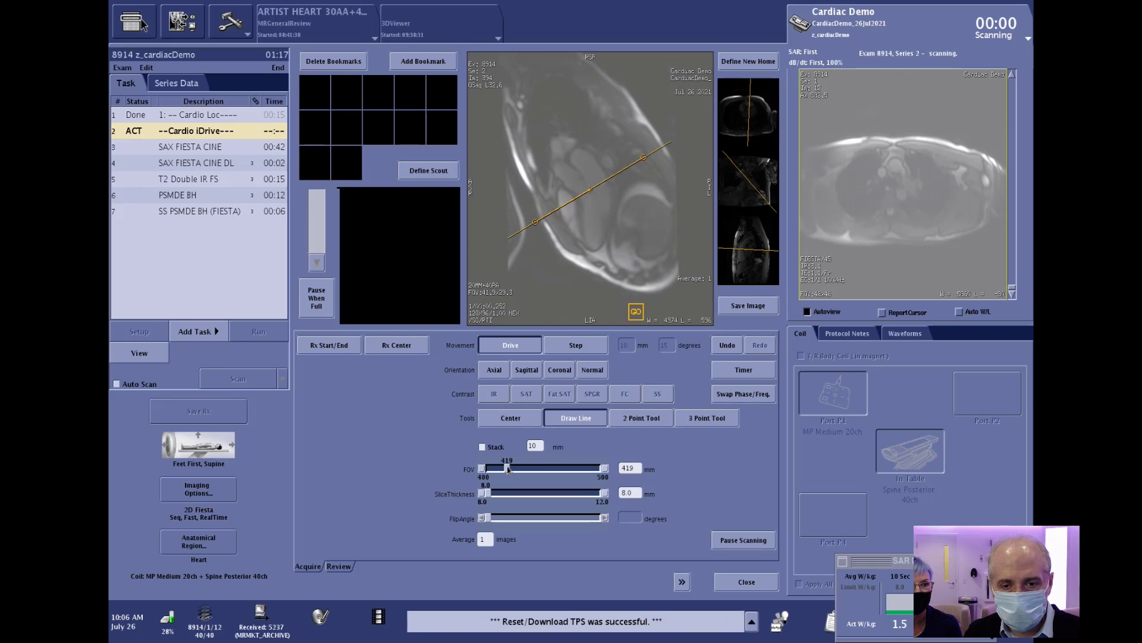
left_click_drag(507, 469, 473, 472)
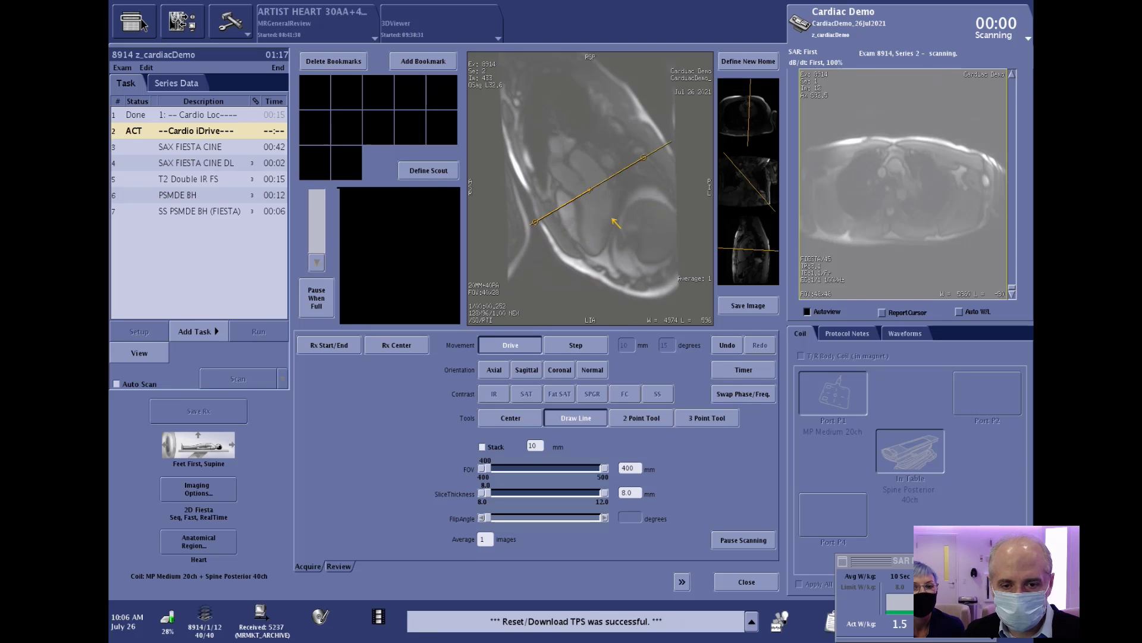
Move the line down to mid-ventricle, rotate it to nearly horizontal, and image the plane across the ventricles.
left_click_drag(592, 194, 596, 217)
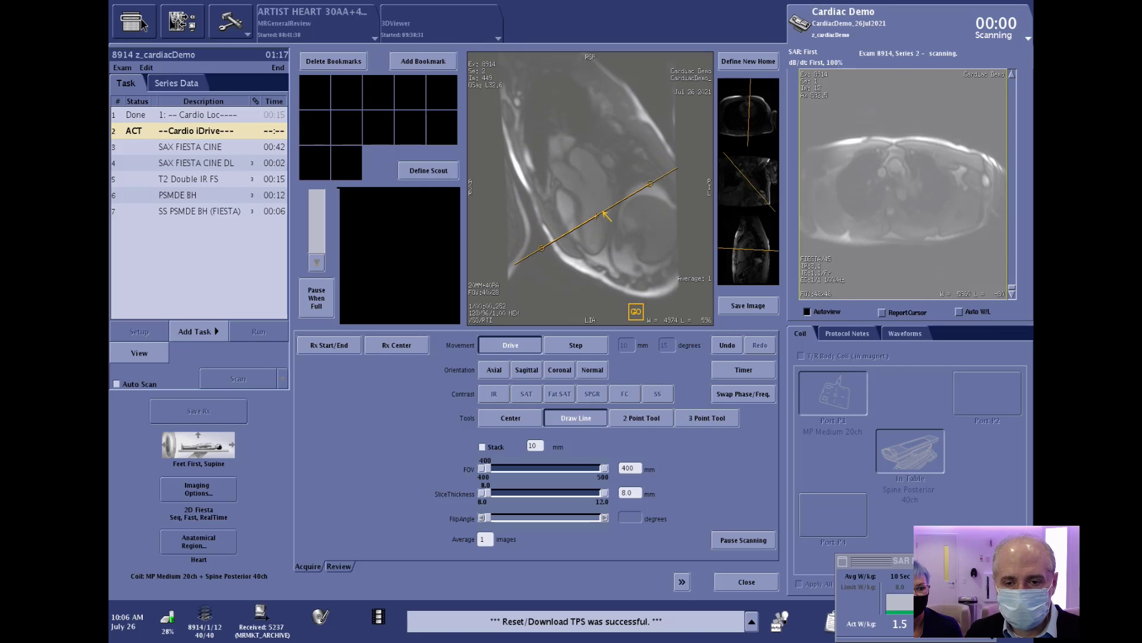
left_click_drag(656, 186, 657, 213)
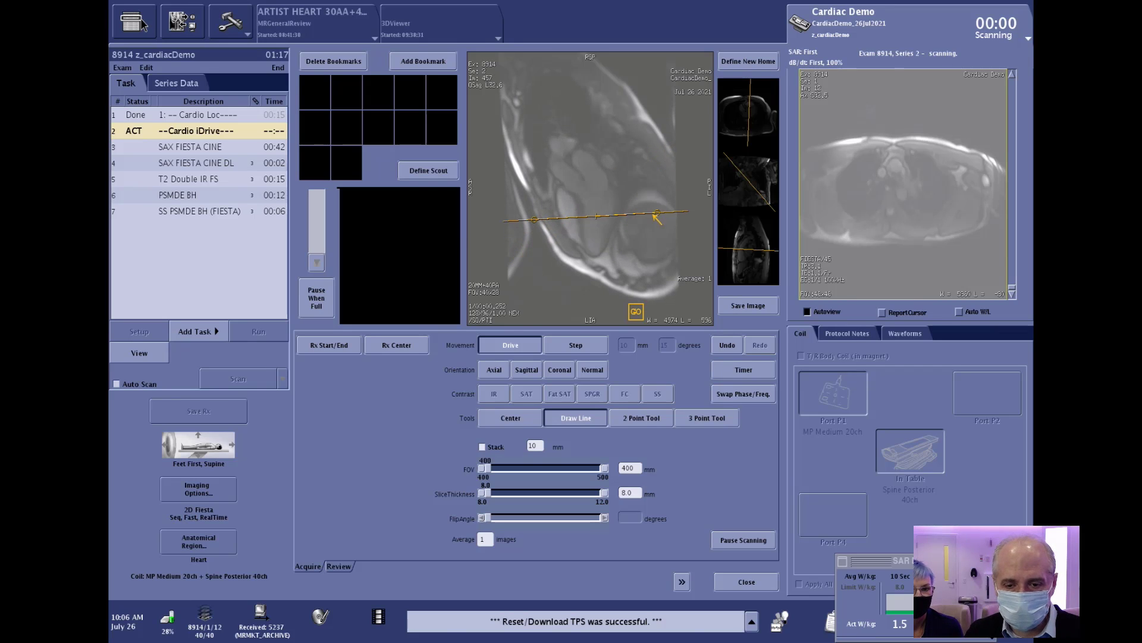
left_click(636, 314)
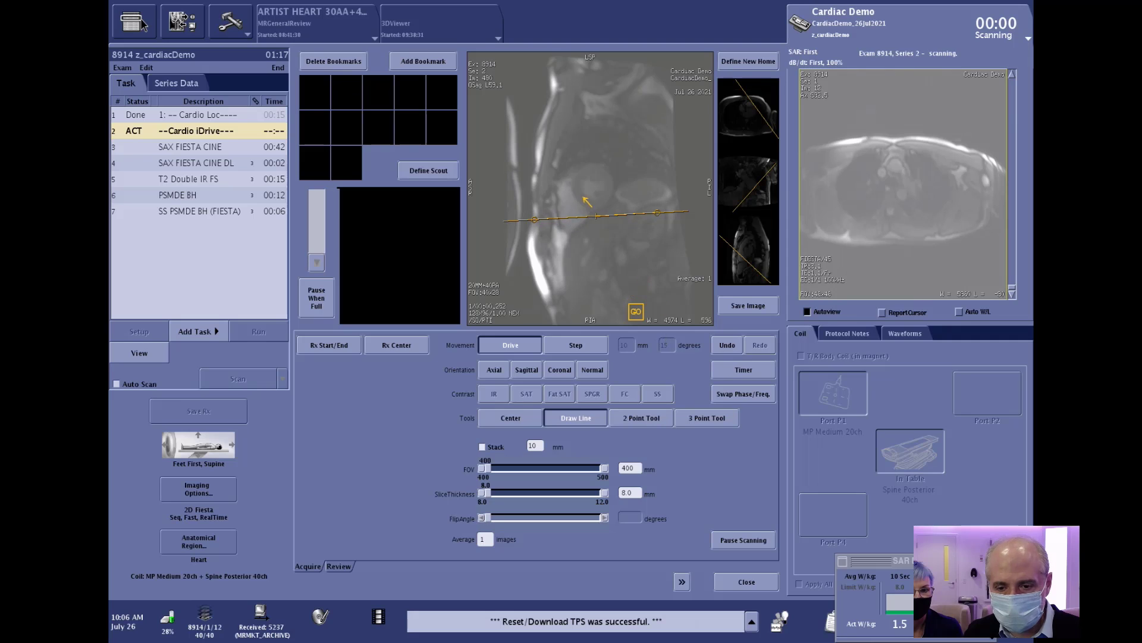
Try swapping the phase and frequency directions, switch them back, and save the image across the ventricles.
left_click(736, 395)
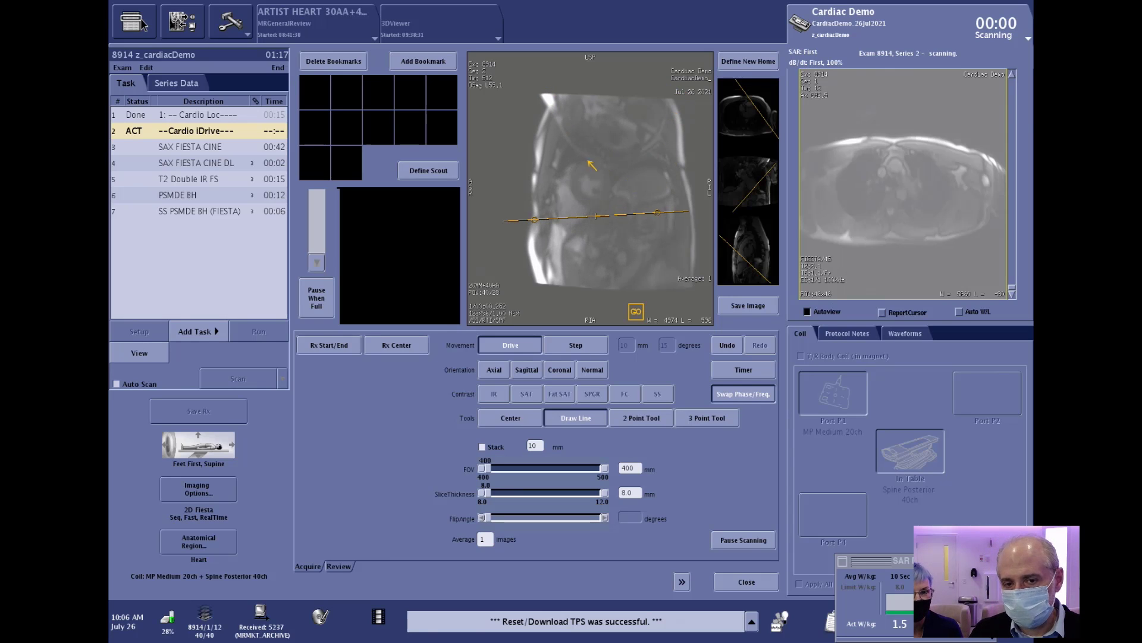
left_click(745, 397)
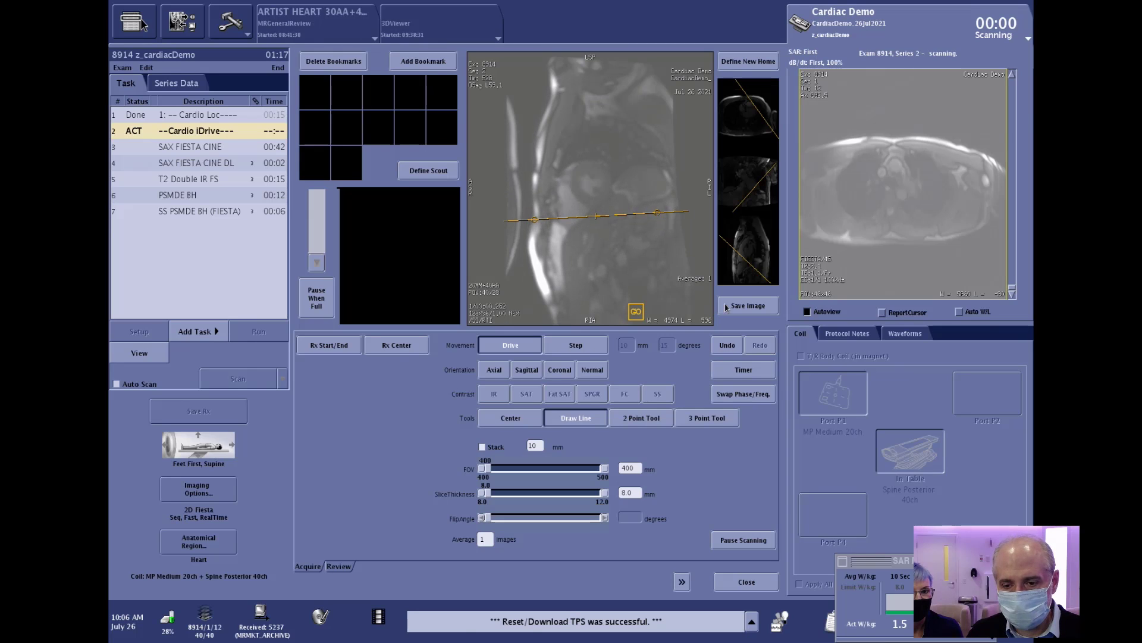
left_click(748, 305)
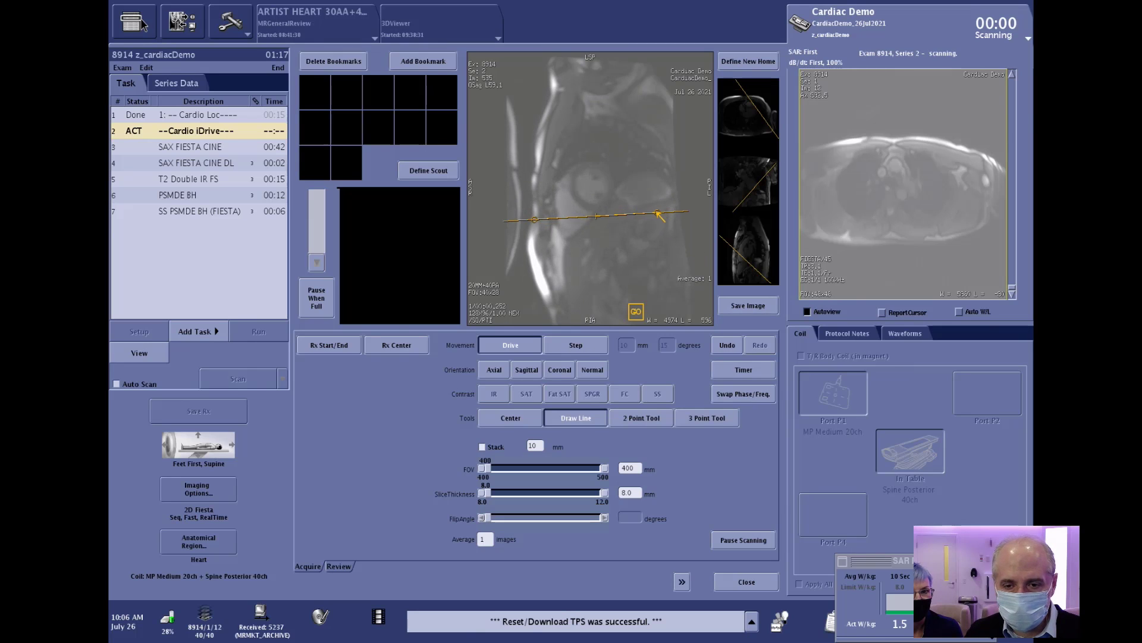
Return real-time imaging to the sagittal view, reposition the oblique line over the heart, and define the view as the scout.
left_click_drag(658, 213, 657, 210)
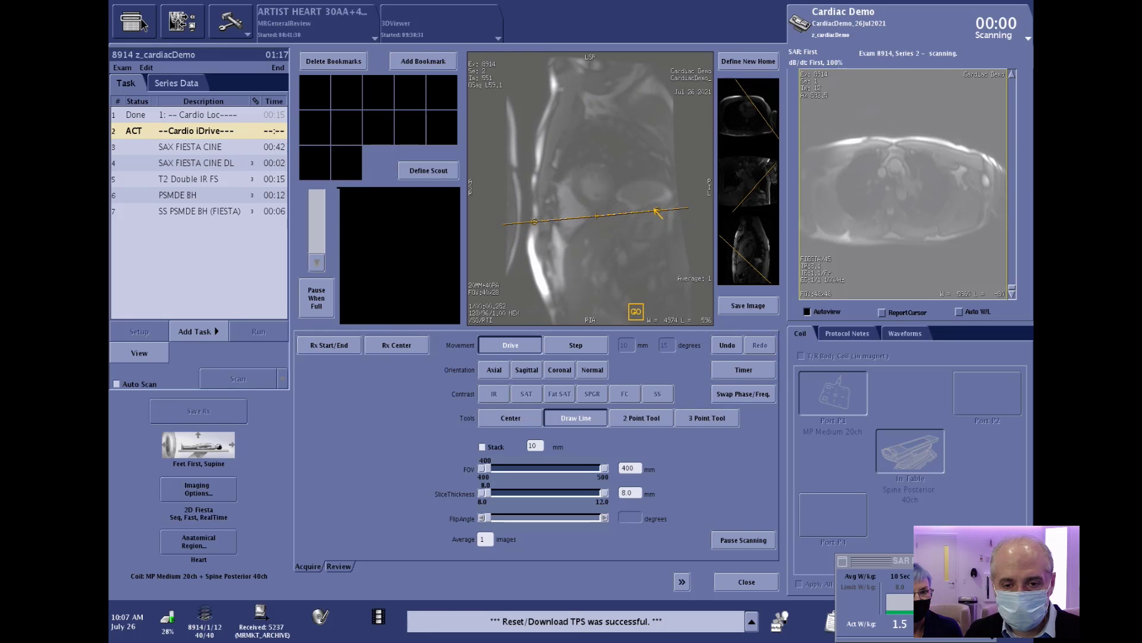
left_click_drag(637, 158, 642, 179)
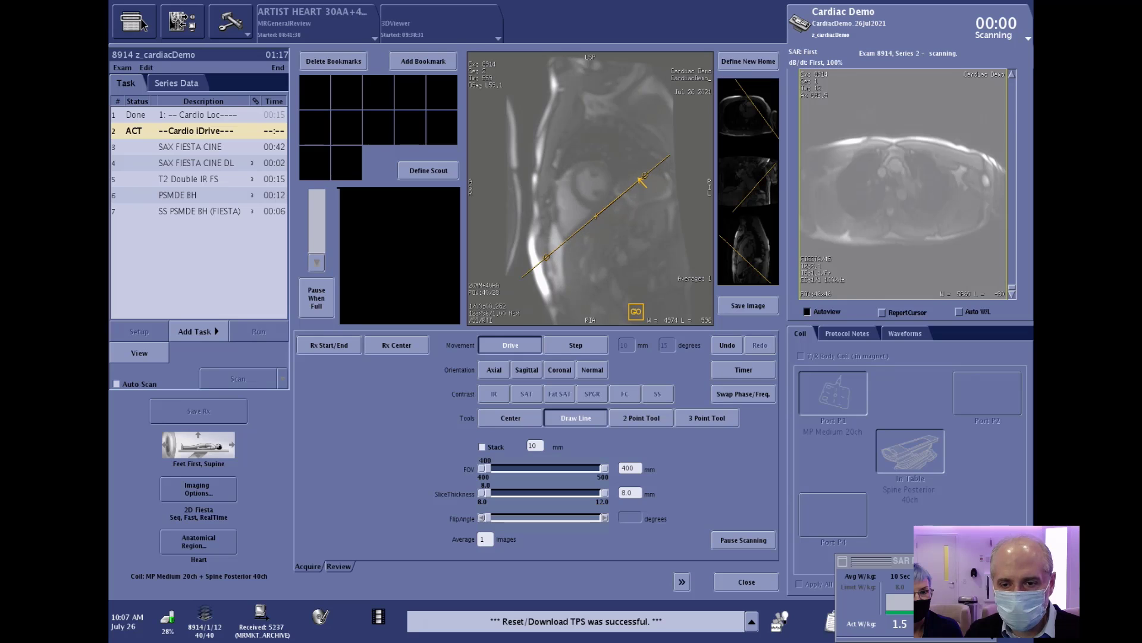
left_click(750, 244)
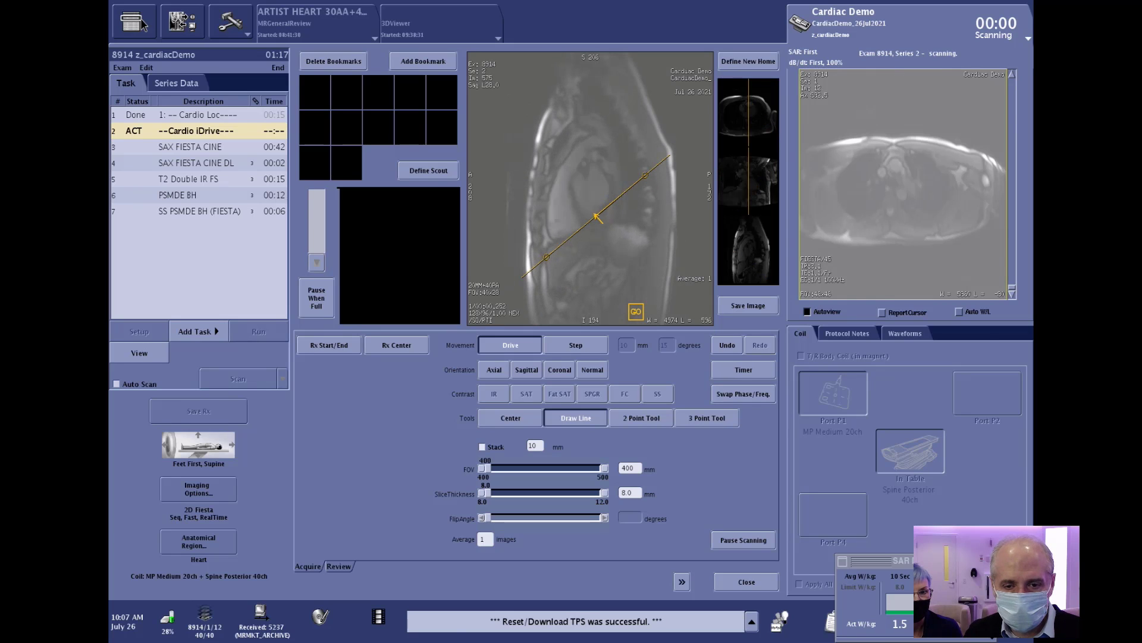
left_click_drag(594, 213, 593, 202)
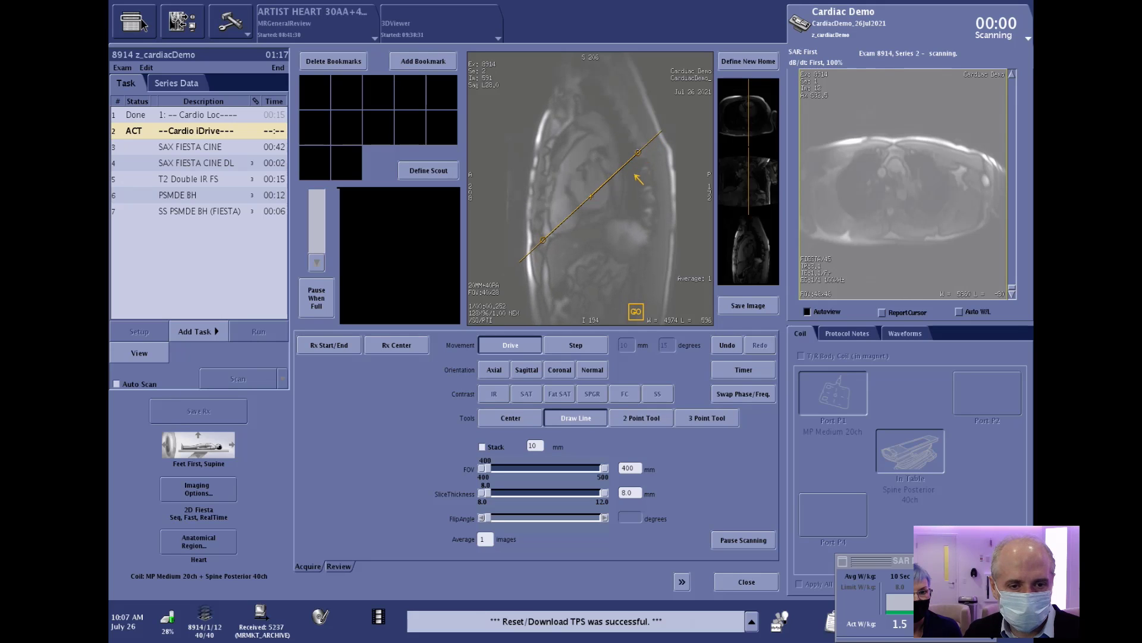
left_click_drag(635, 176, 595, 199)
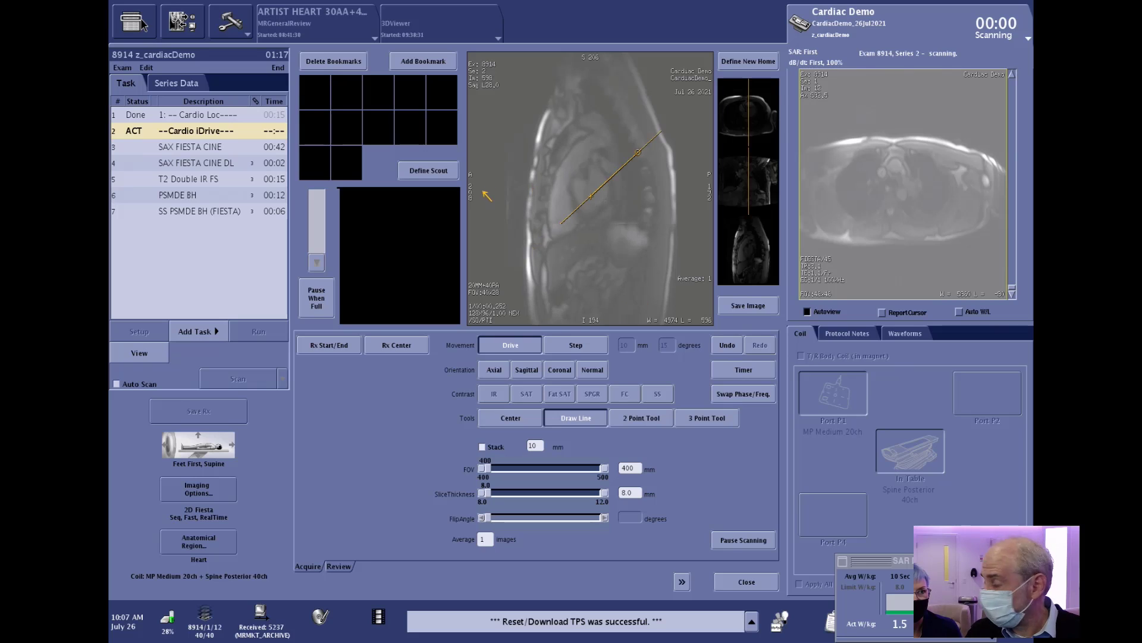
left_click(435, 175)
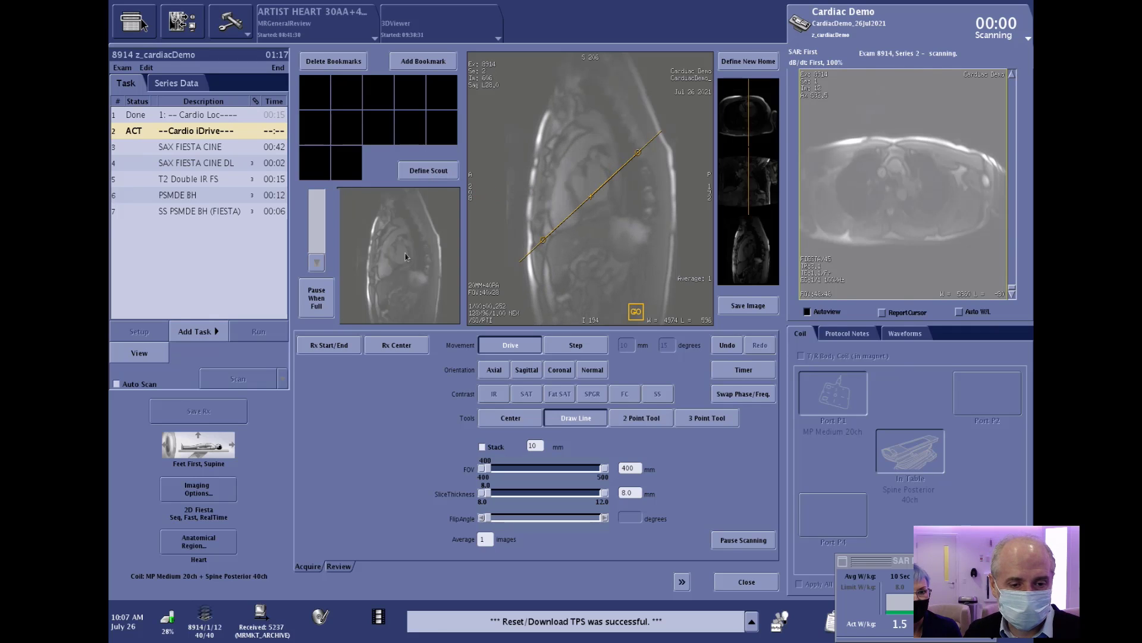
Draw an oblique line through the heart on the sagittal scout, tilt it more steeply, and save the resulting oblique axial image.
left_click_drag(360, 278, 438, 232)
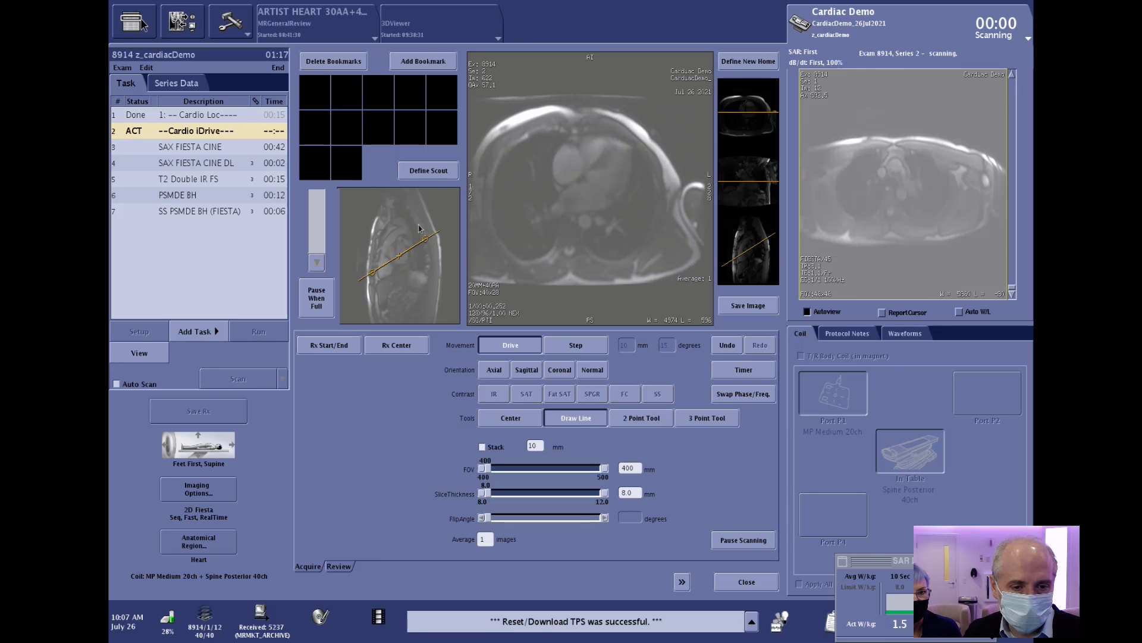
left_click_drag(427, 242, 425, 237)
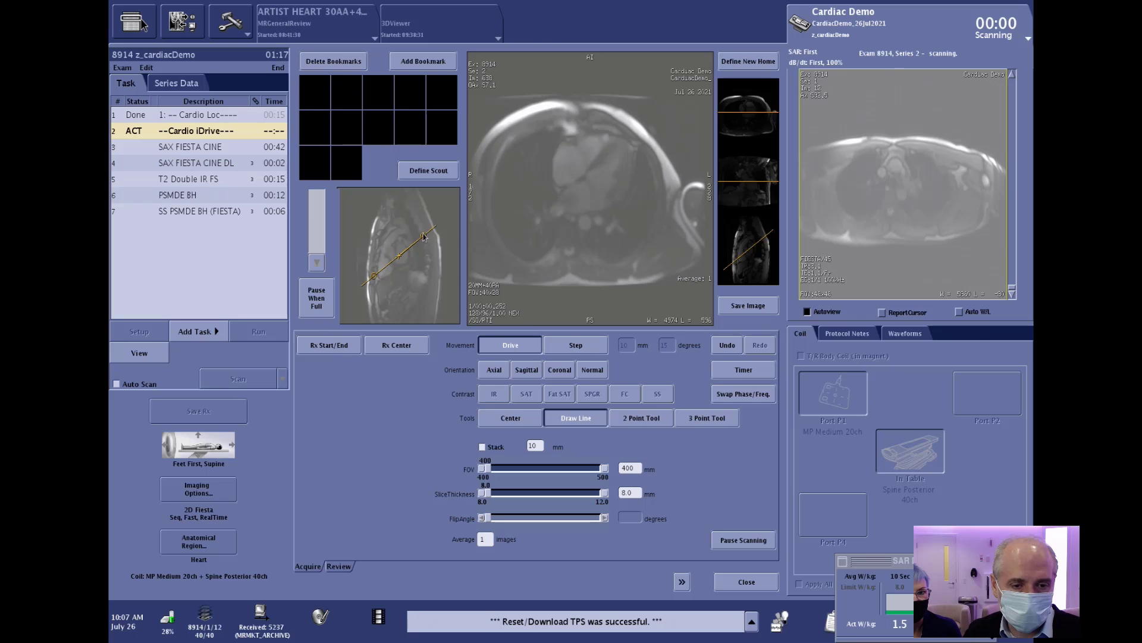
left_click_drag(424, 238, 421, 237)
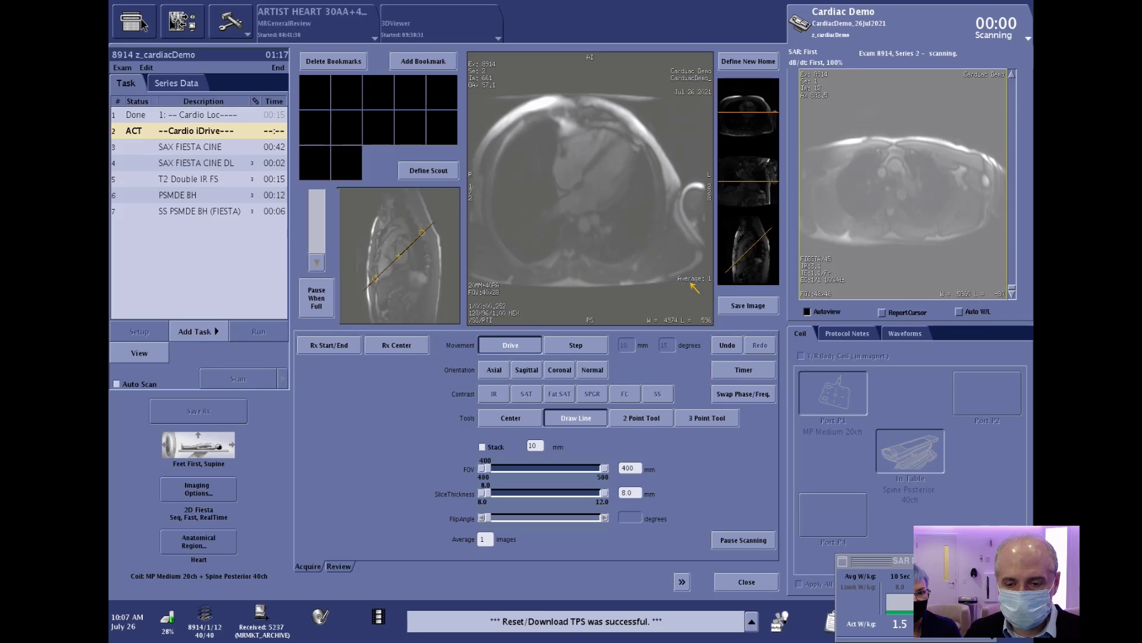
left_click(735, 306)
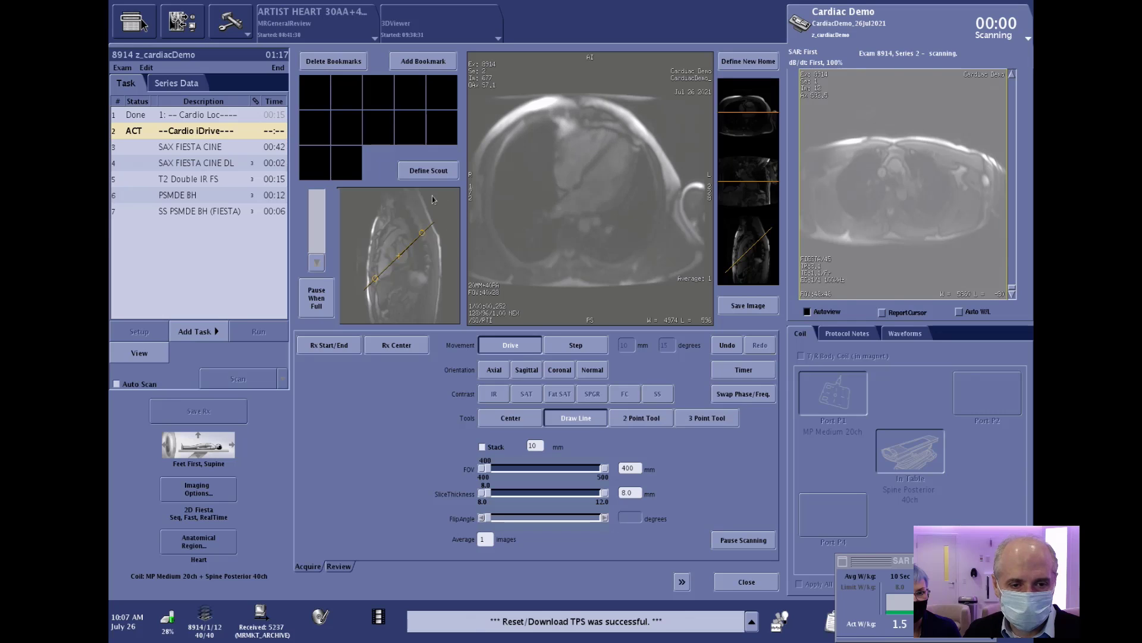
Define the oblique axial image as the scout, rotate its line diagonally across the heart, and save the resulting image.
left_click(423, 175)
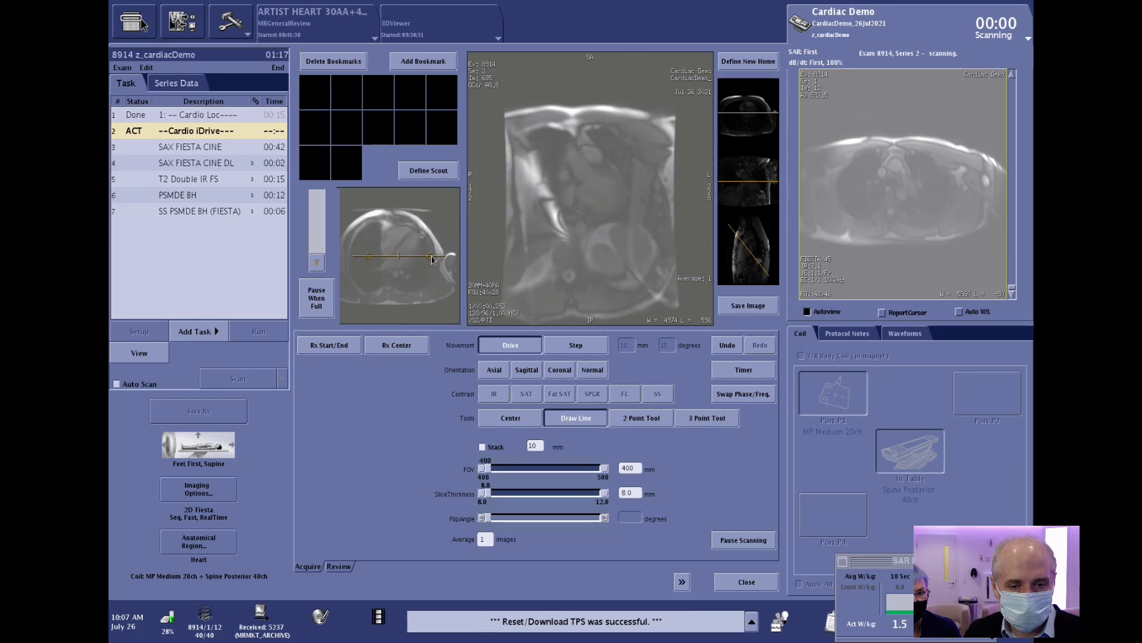
left_click_drag(430, 256, 396, 254)
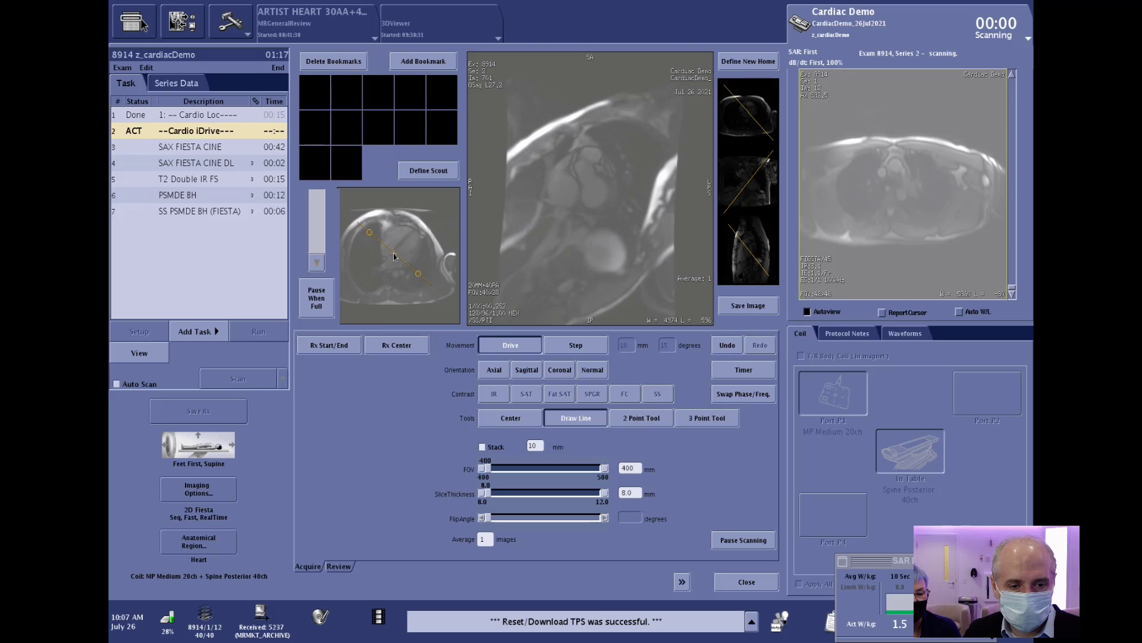
left_click(744, 308)
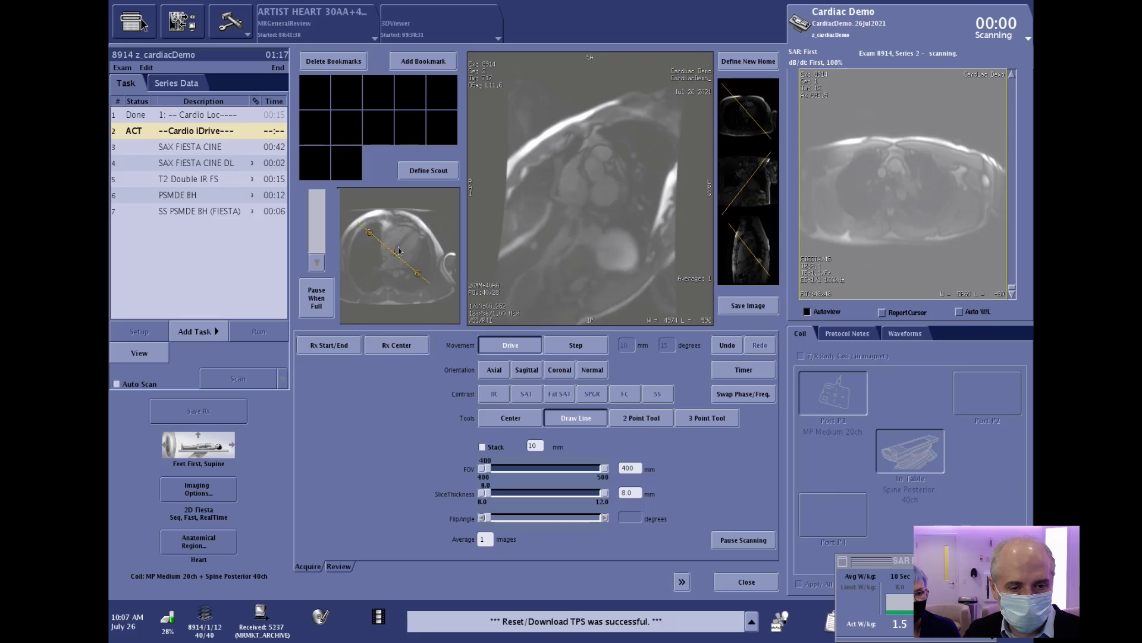
Swap phase and frequency while shifting the scout line in stages toward the heart's apex, saving the short-axis images.
left_click_drag(398, 251, 402, 248)
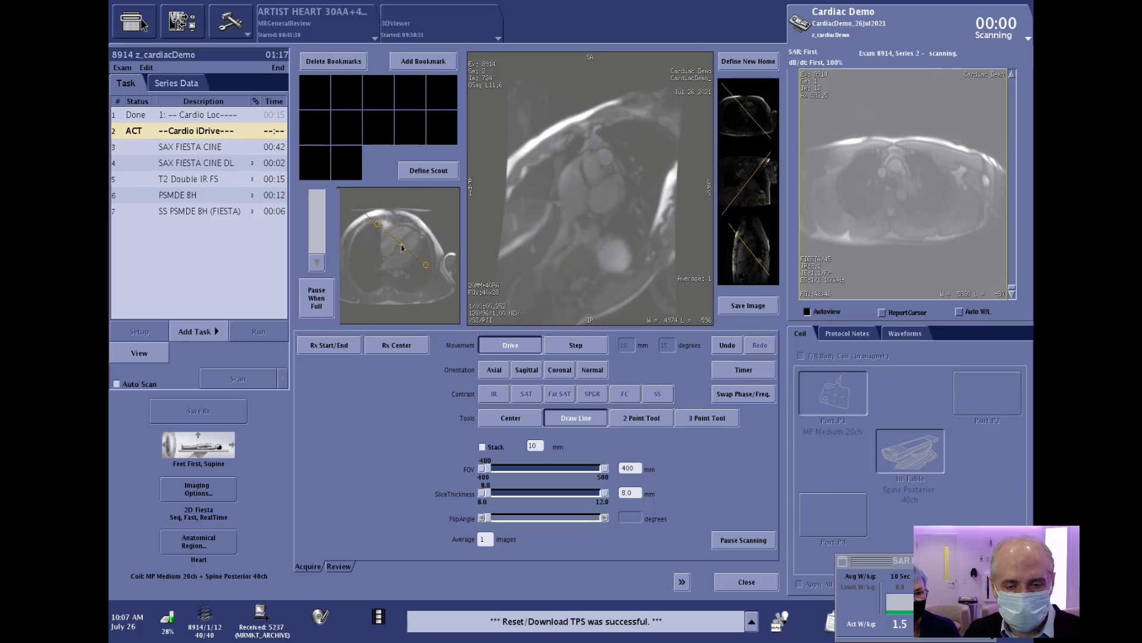
left_click(741, 390)
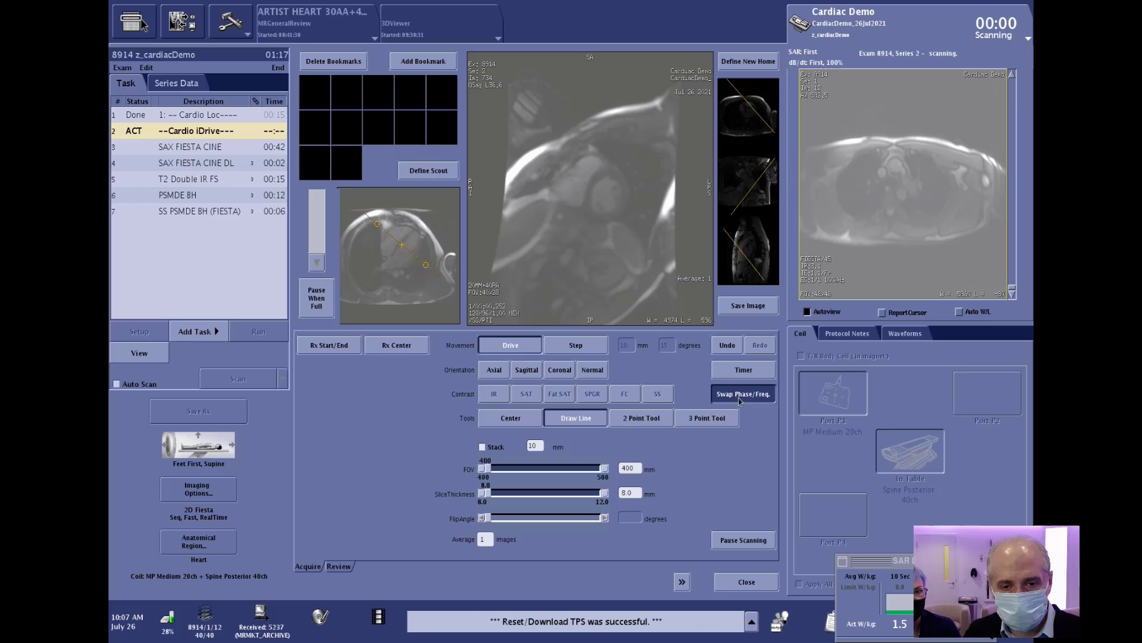
left_click(750, 306)
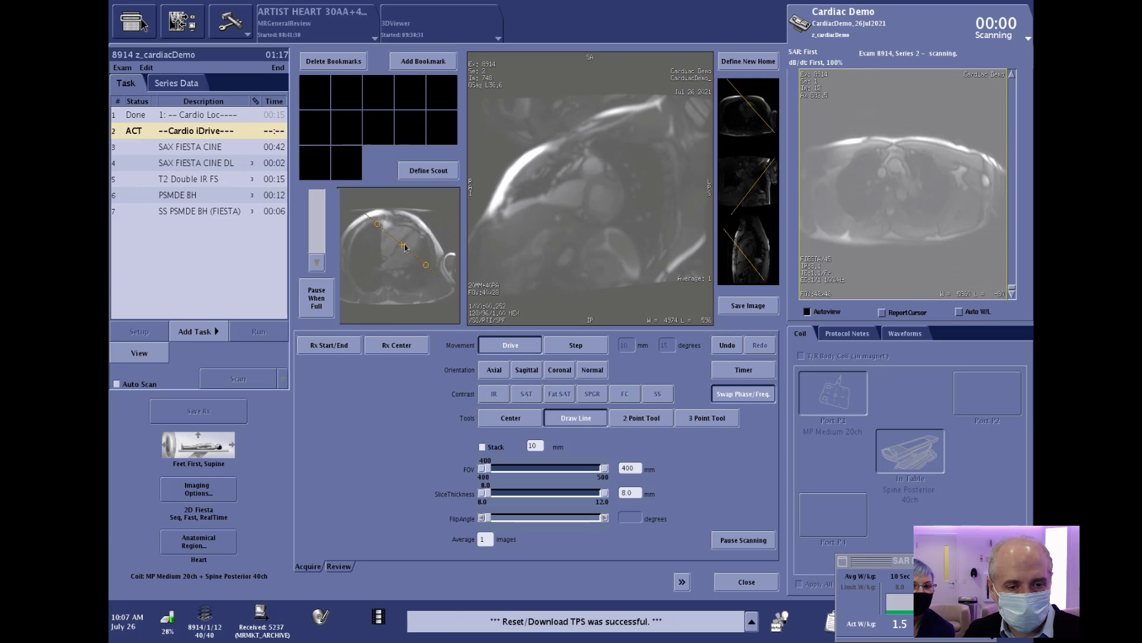
left_click_drag(405, 247, 411, 237)
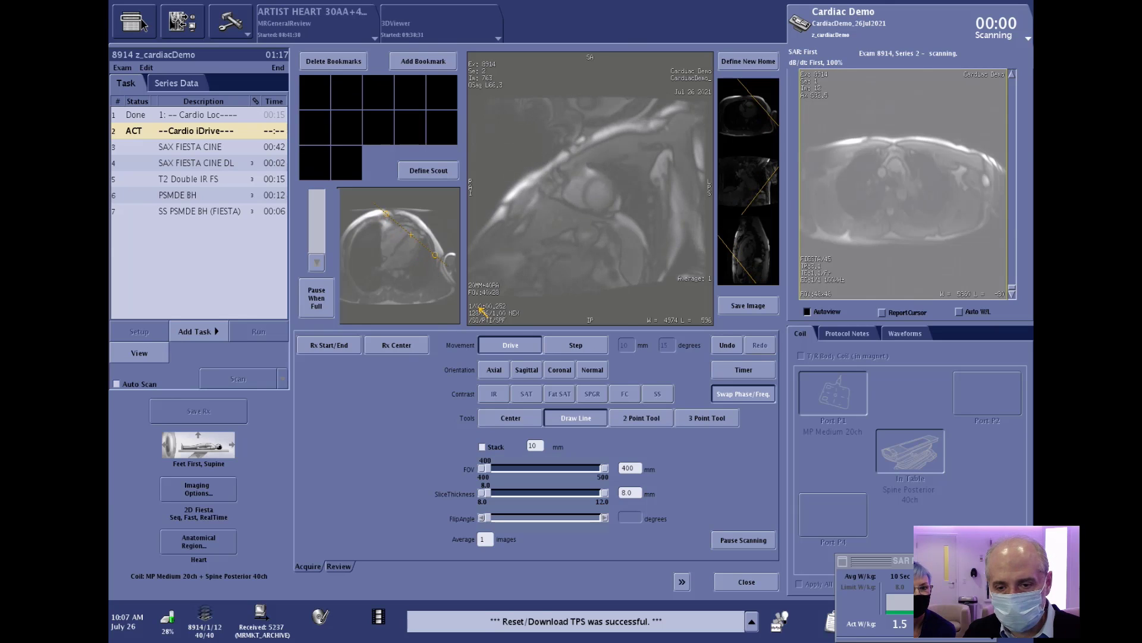
left_click(757, 307)
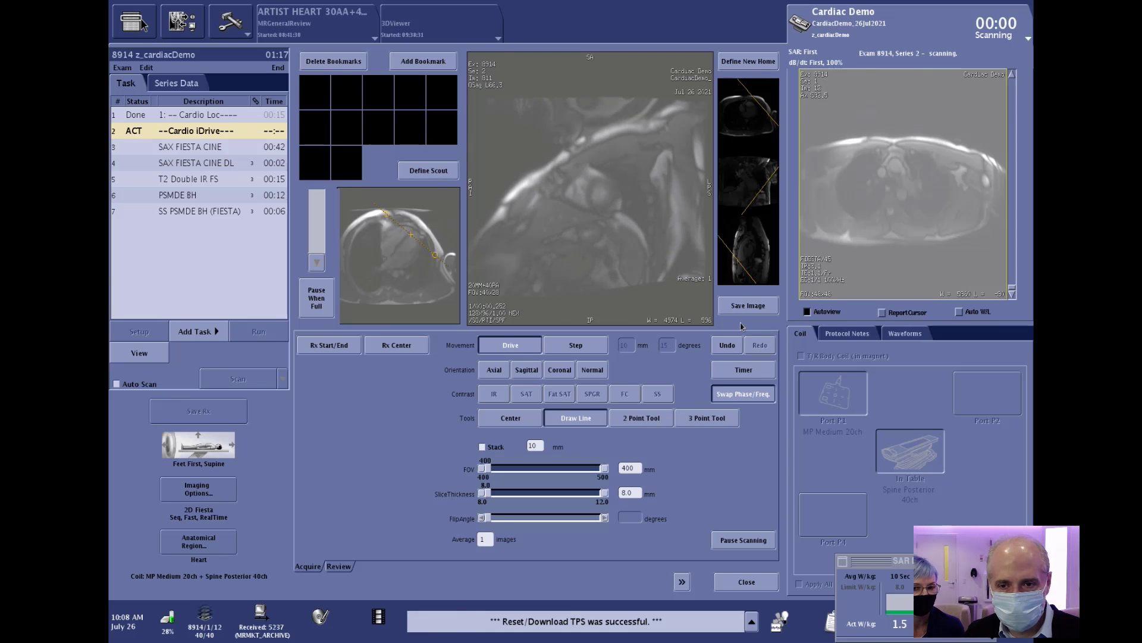
Close the real-time imaging session and open the SAX FIESTA CINE series for prescription.
left_click(746, 583)
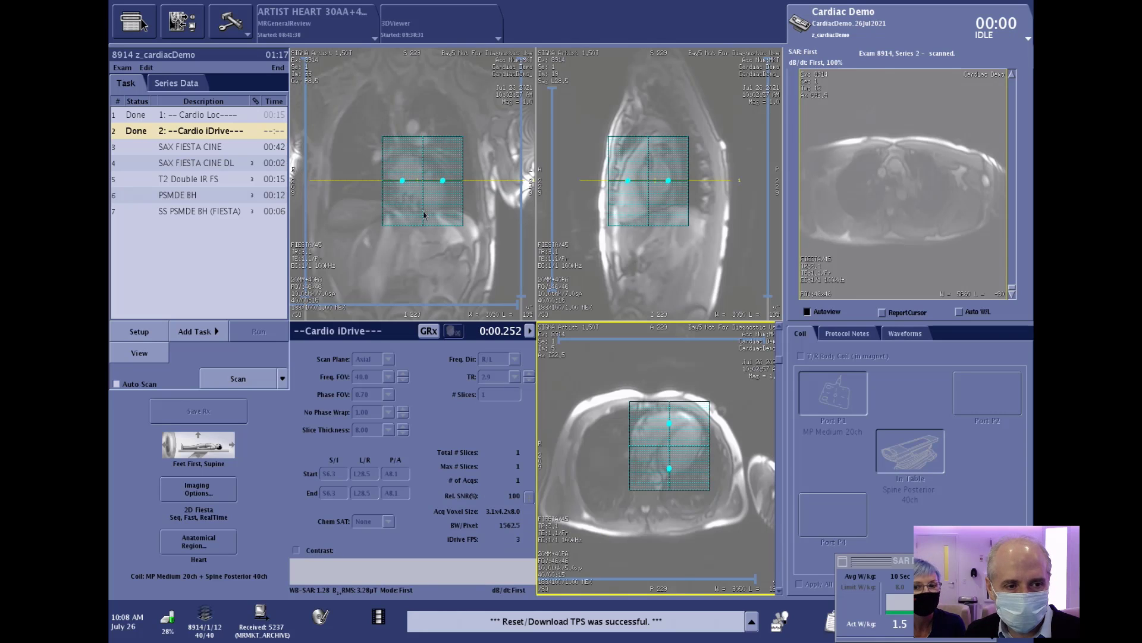
left_click(192, 147)
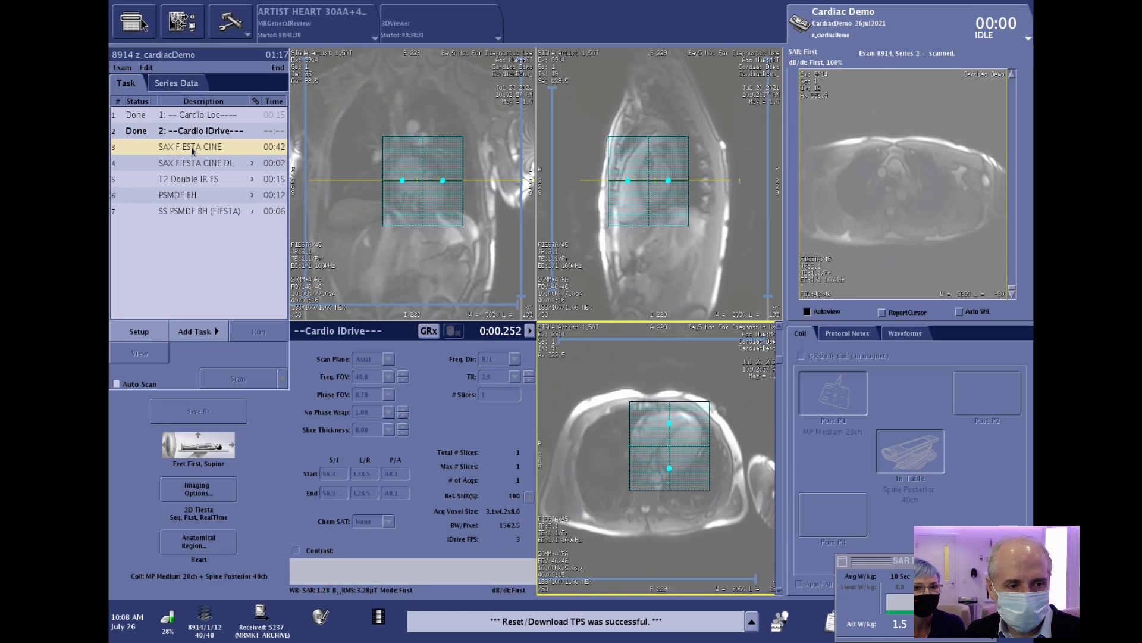
left_click(152, 330)
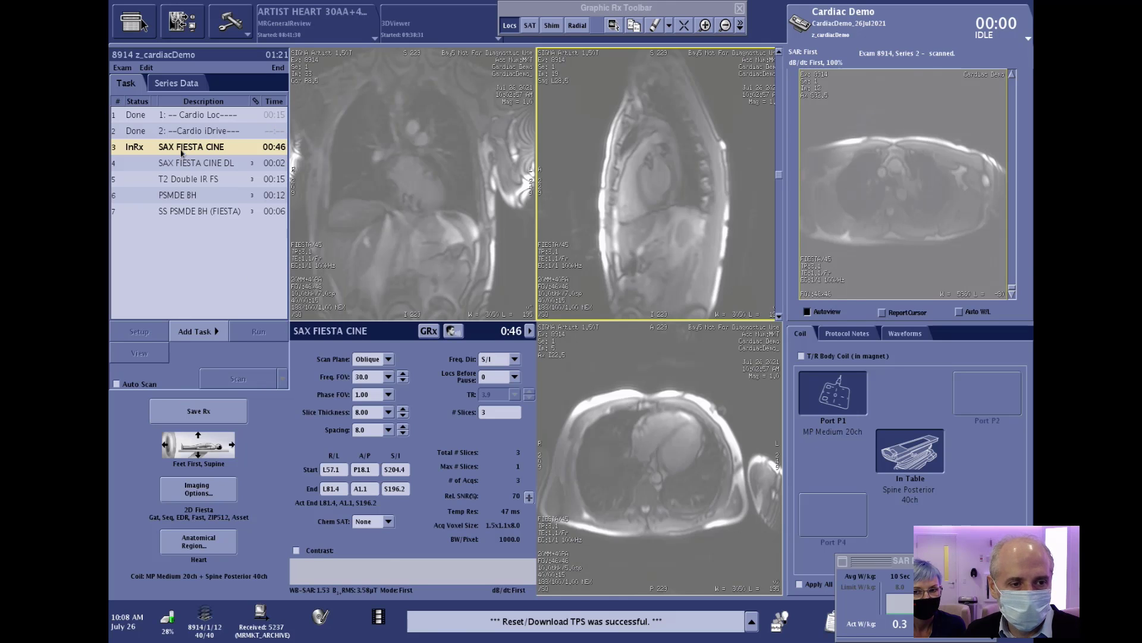
Place a shim volume sized 15 in AP, RL and SI and centre it over the heart in all three views.
left_click(550, 26)
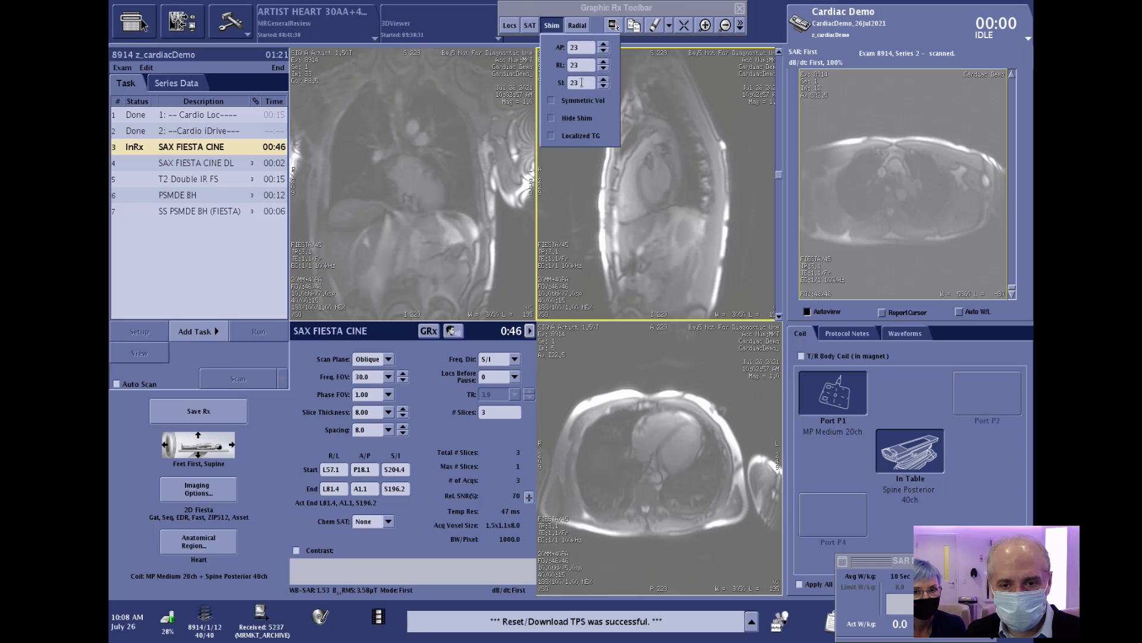
left_click(650, 174)
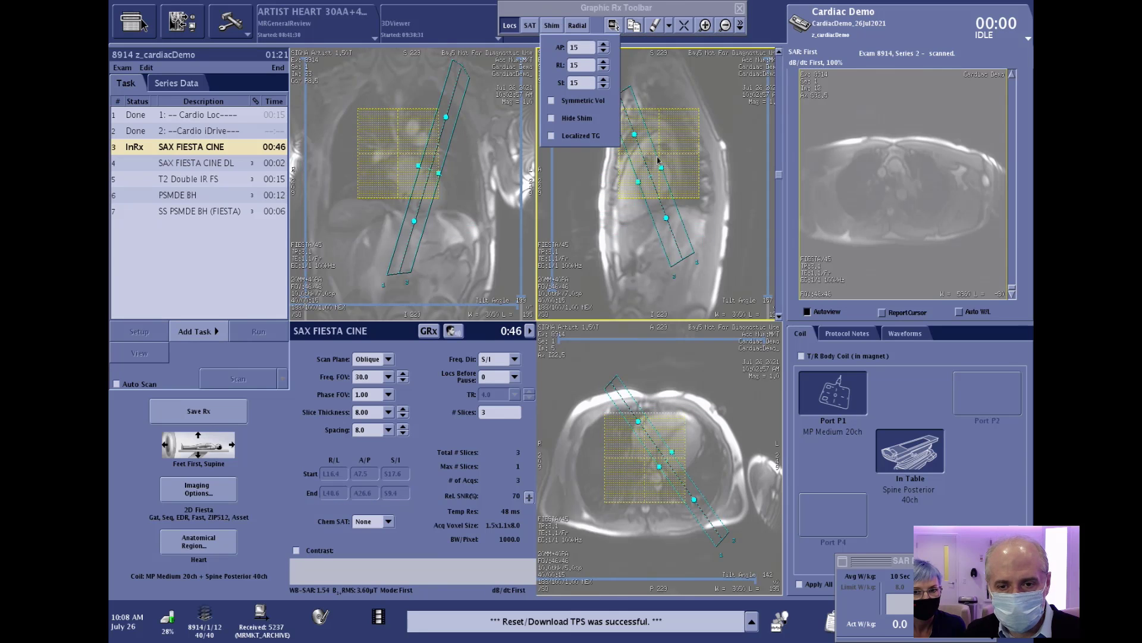
left_click(660, 154)
left_click_drag(660, 155, 647, 178)
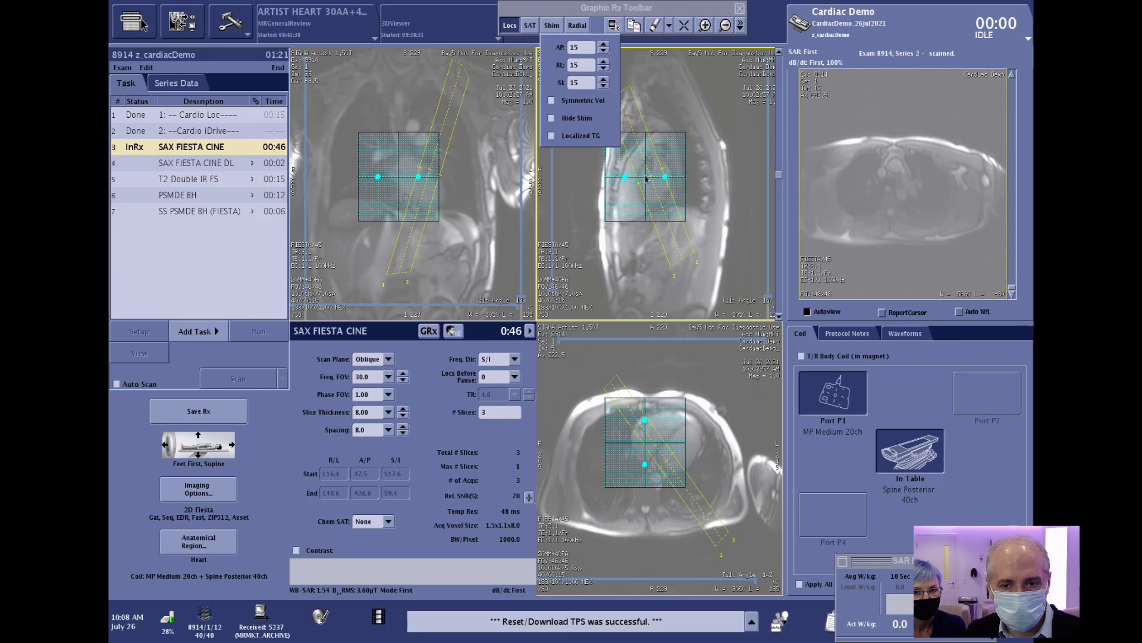
left_click_drag(387, 180, 409, 180)
left_click_drag(680, 431, 687, 442)
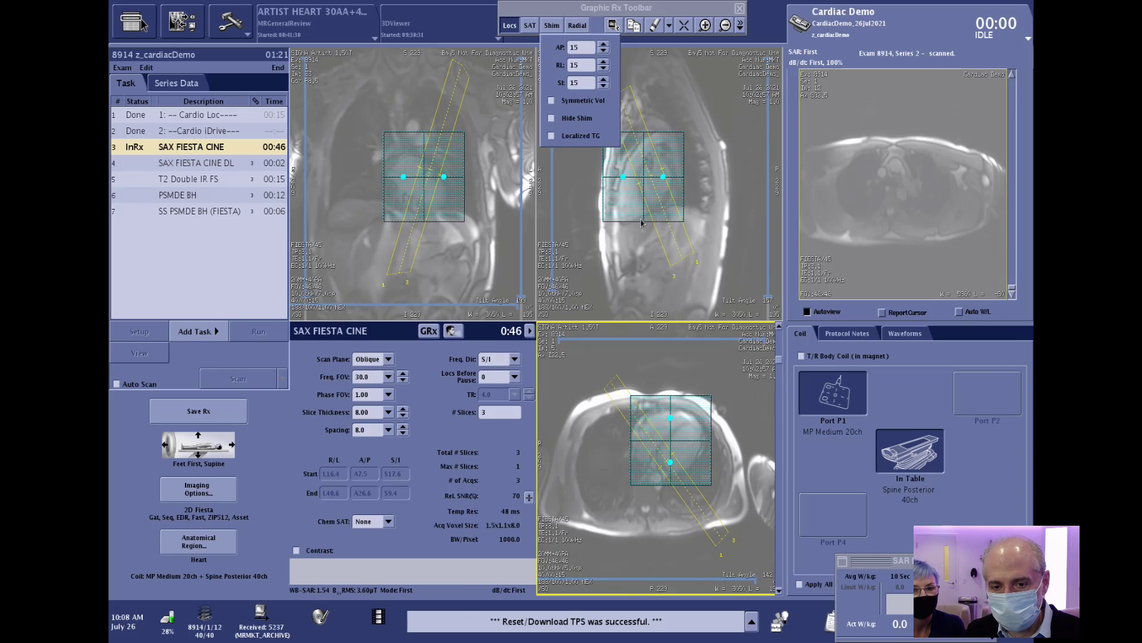
left_click_drag(641, 223, 642, 240)
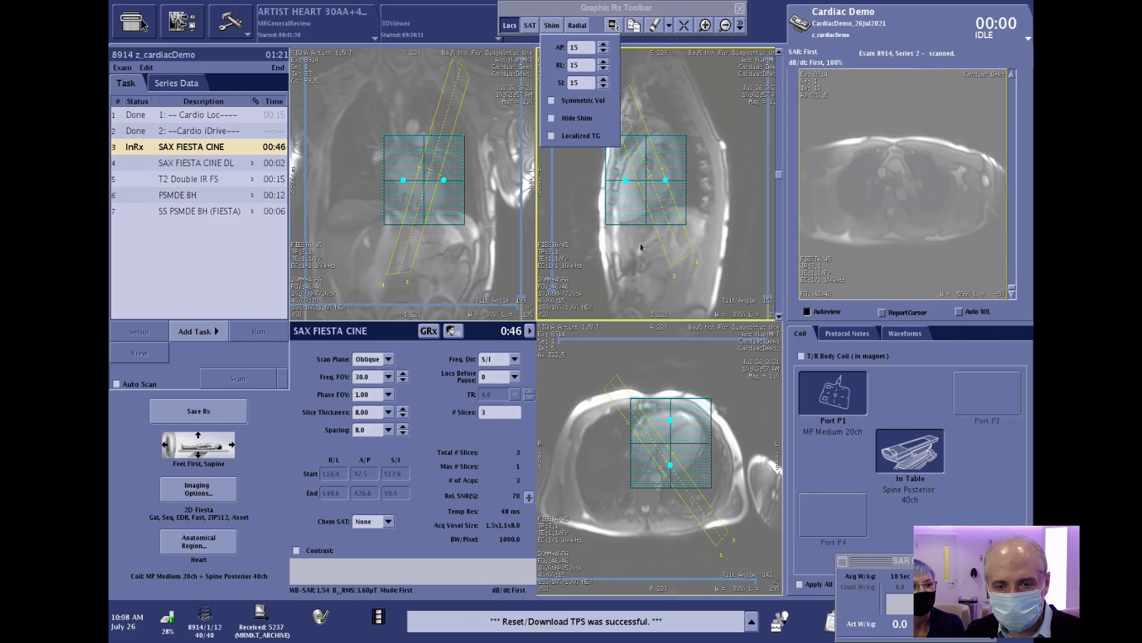
Hide the shim volume and erase the existing slice prescription from the localizer views.
left_click(552, 118)
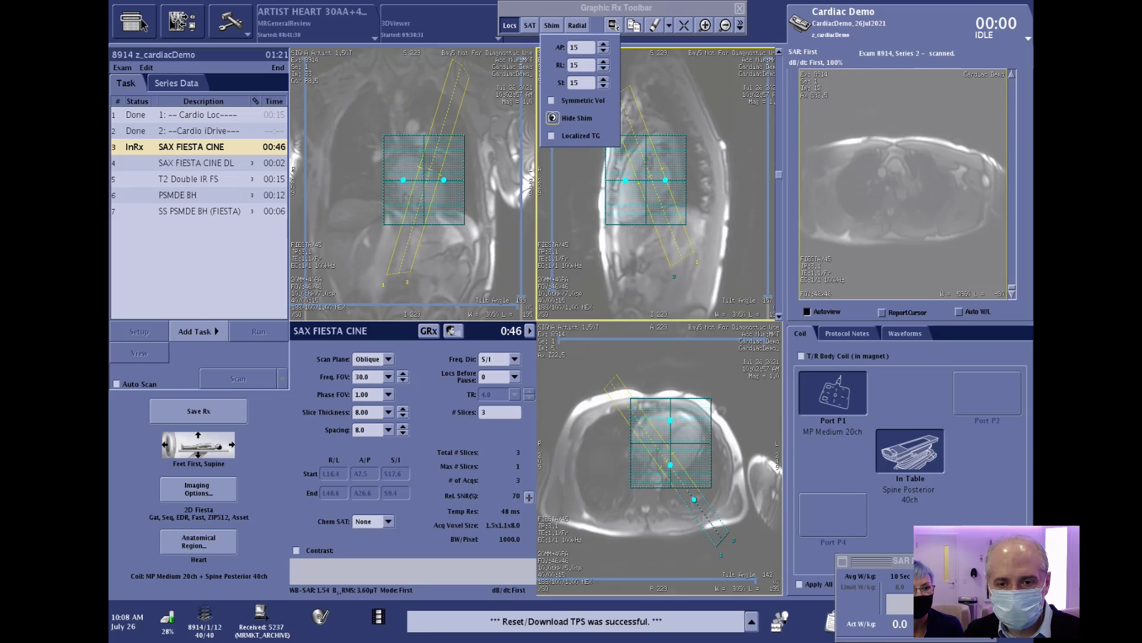
left_click(551, 25)
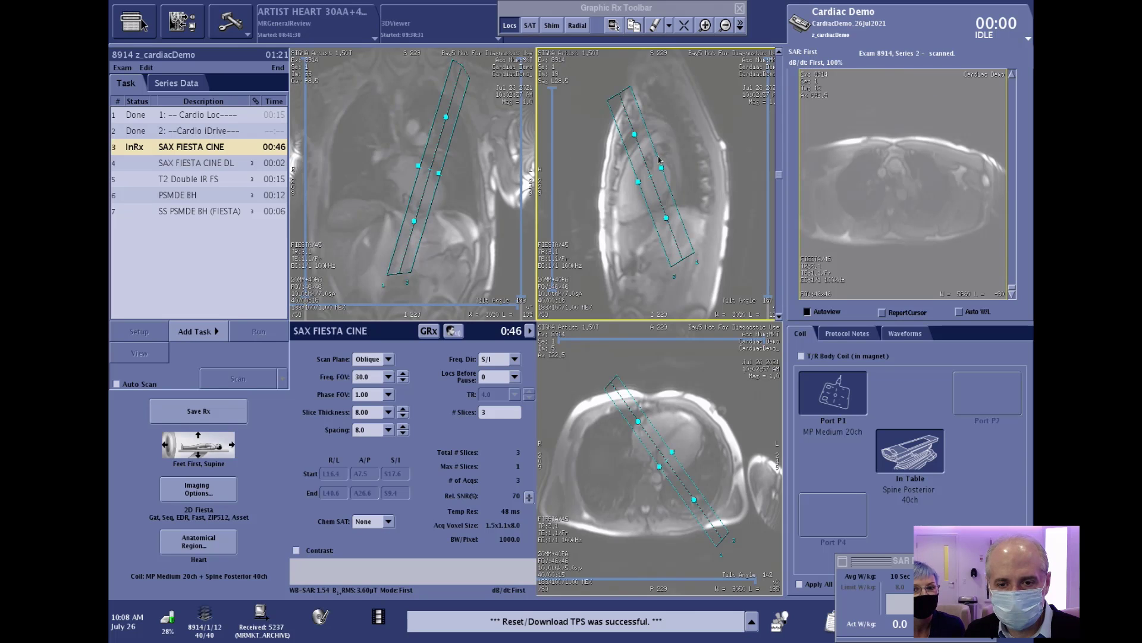
left_click_drag(651, 178, 647, 181)
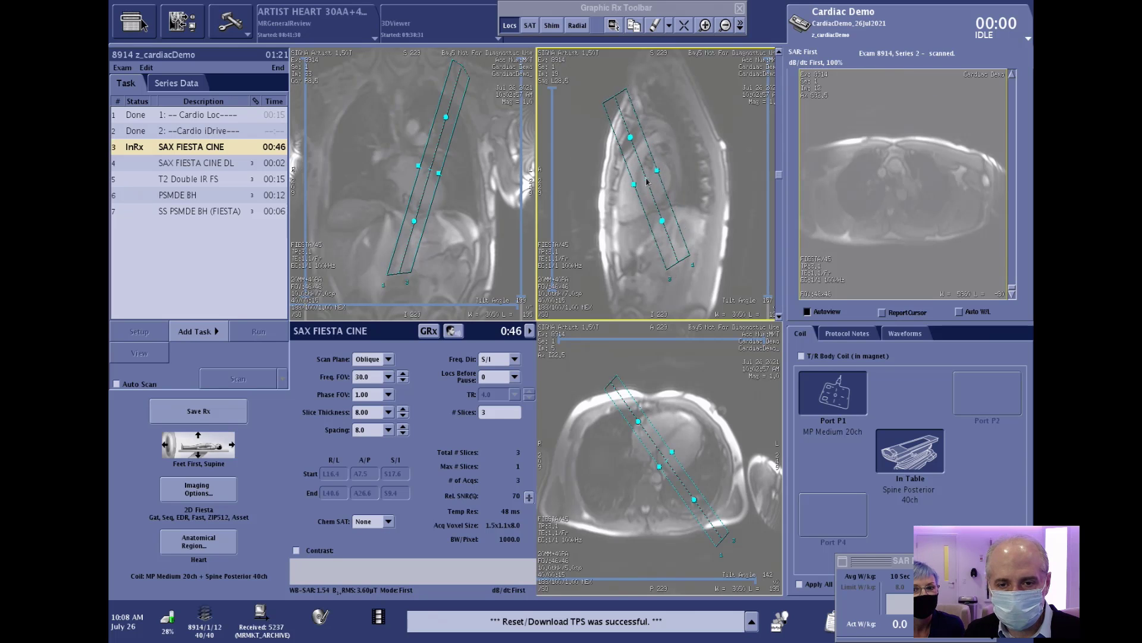
left_click(652, 28)
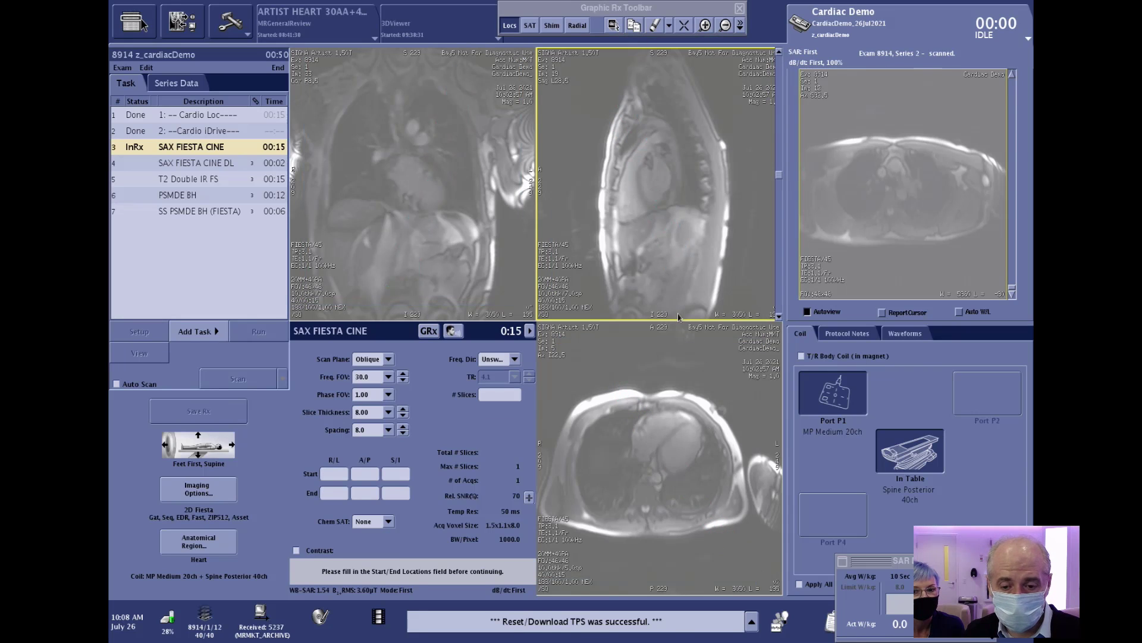
Load the Cardio iDrive series into the axial view and bring up its four-chamber image of the heart.
left_click(668, 379)
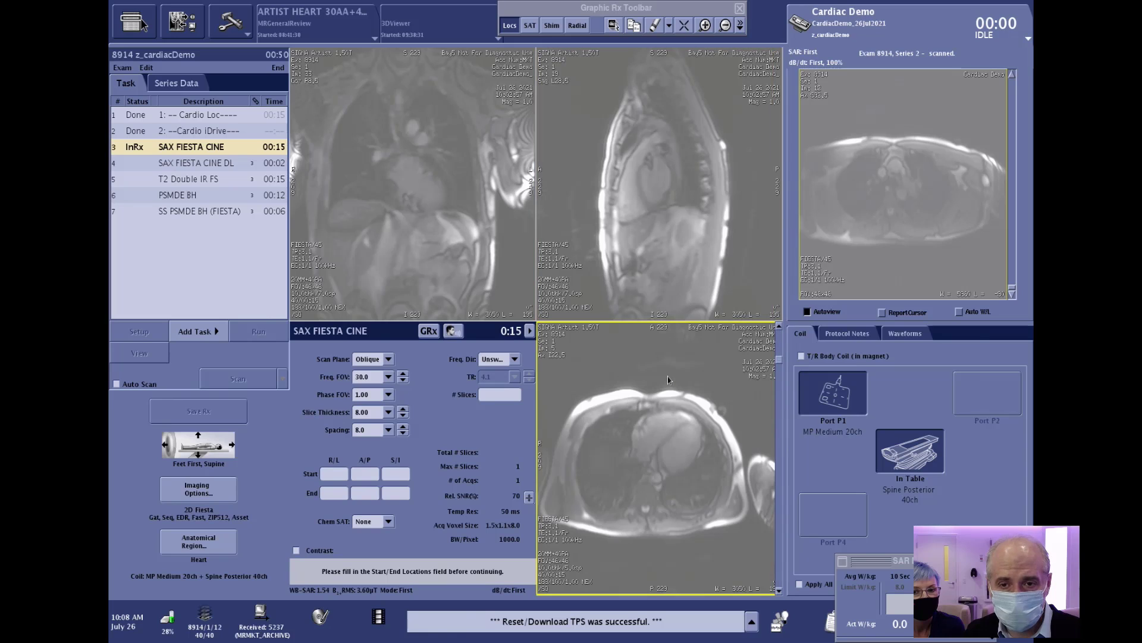
left_click(614, 25)
left_click(409, 377)
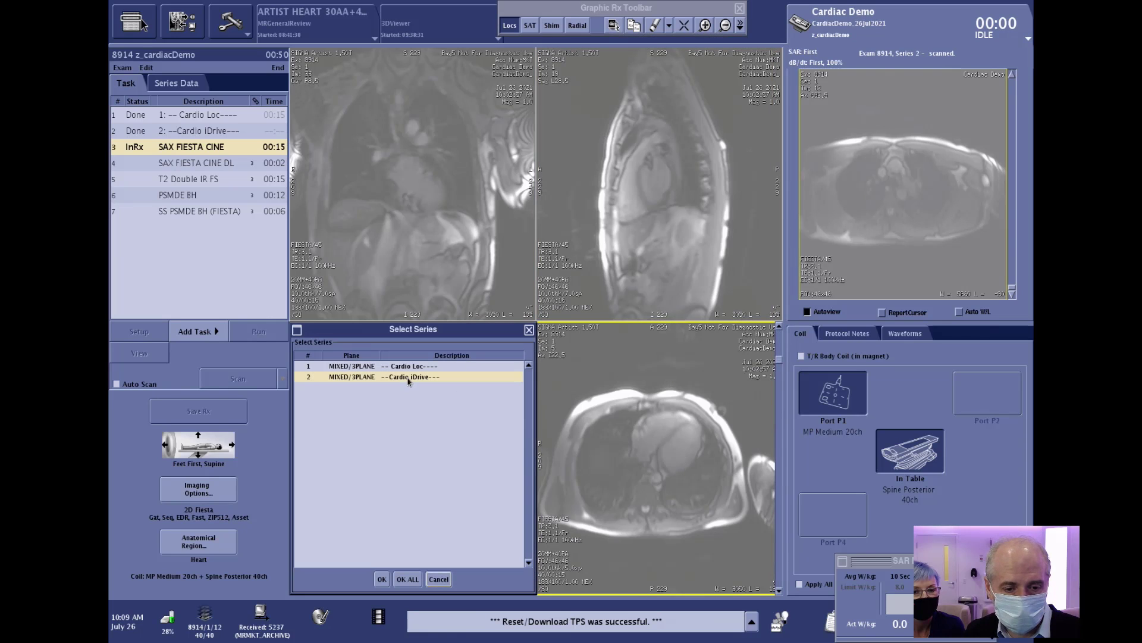
left_click(382, 580)
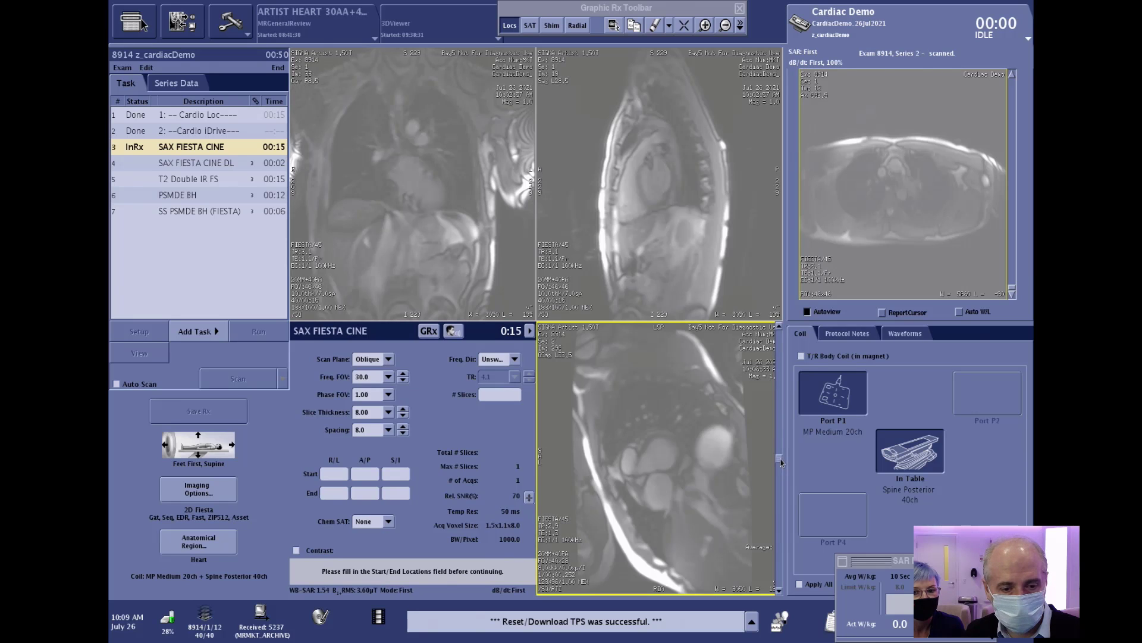
left_click_drag(780, 458, 779, 545)
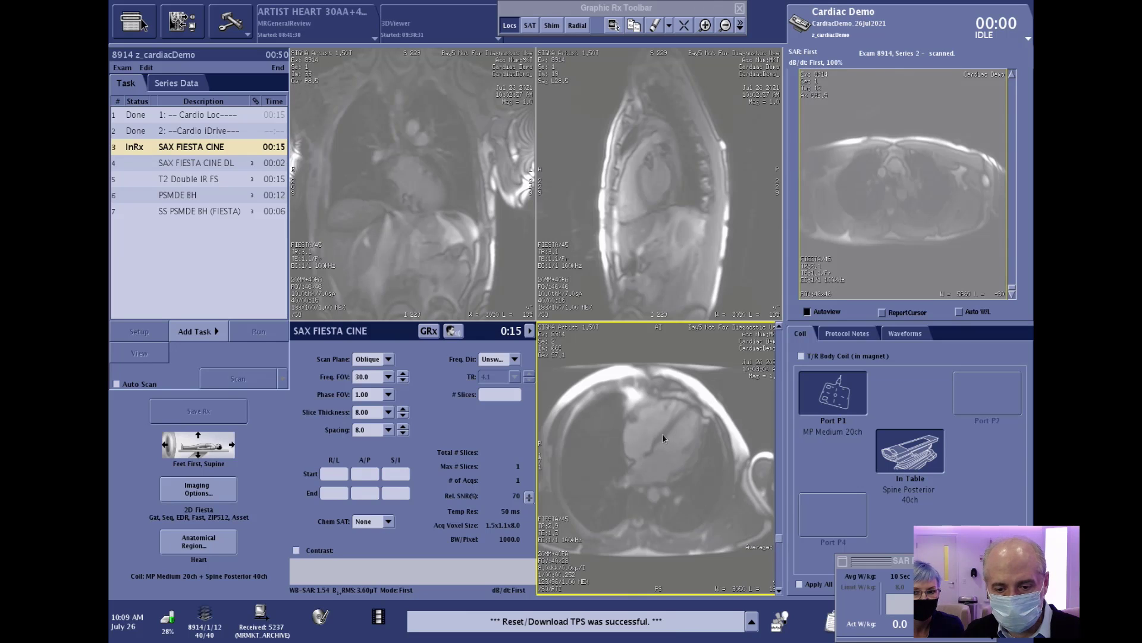
Prescribe three oblique slices diagonally across the heart on the four-chamber image, and display the VCG waveforms.
left_click(662, 435)
left_click_drag(663, 488, 673, 456)
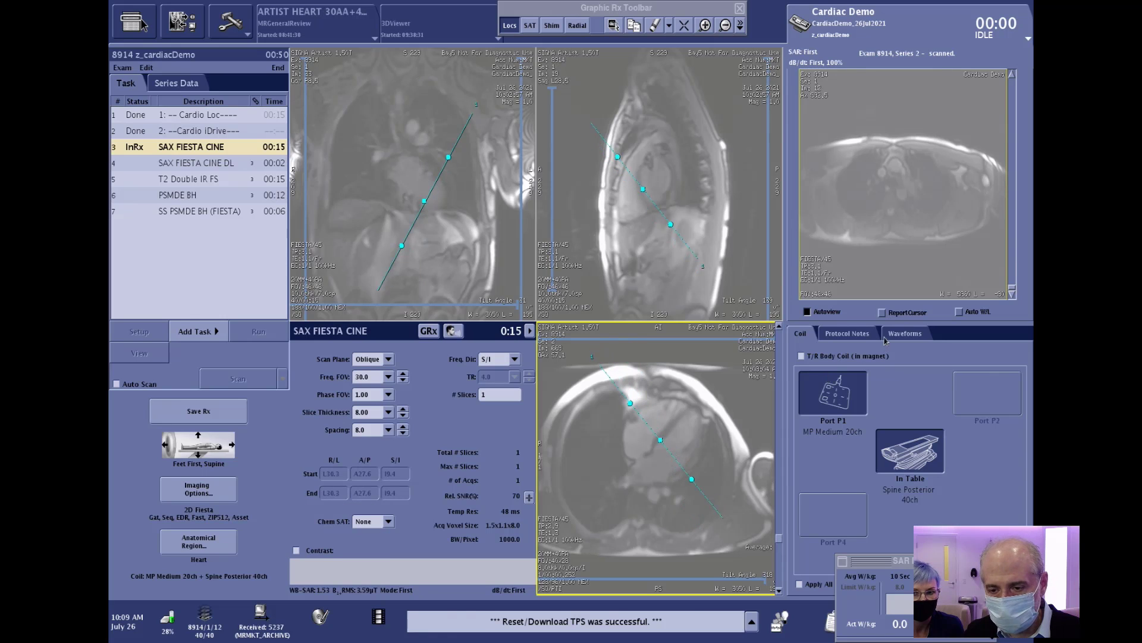
left_click(905, 335)
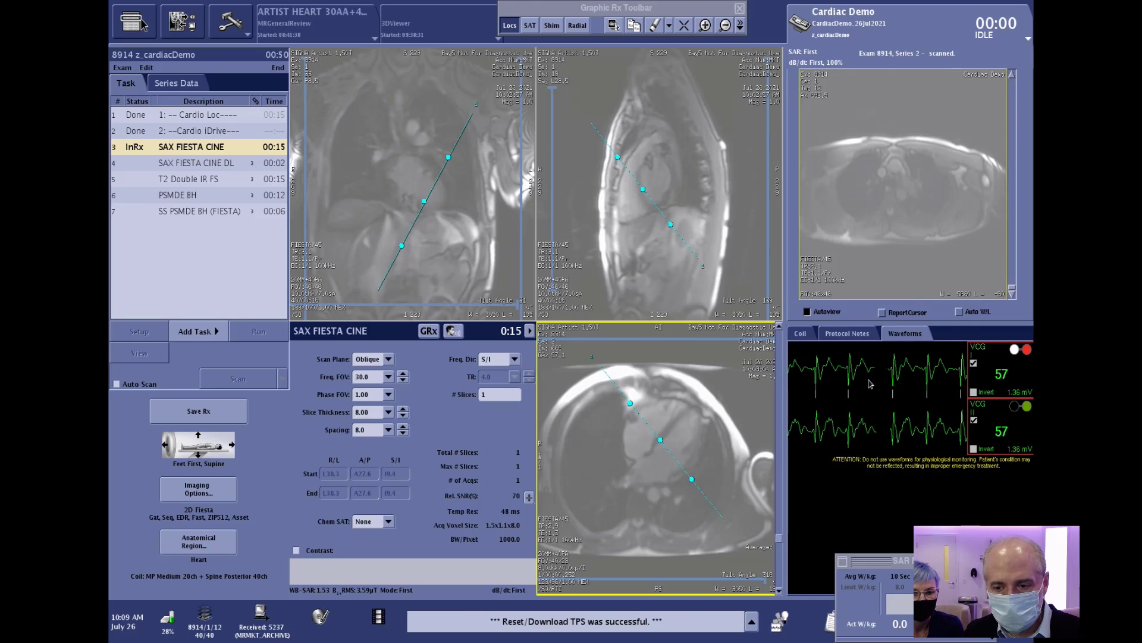
left_click_drag(661, 440, 677, 423)
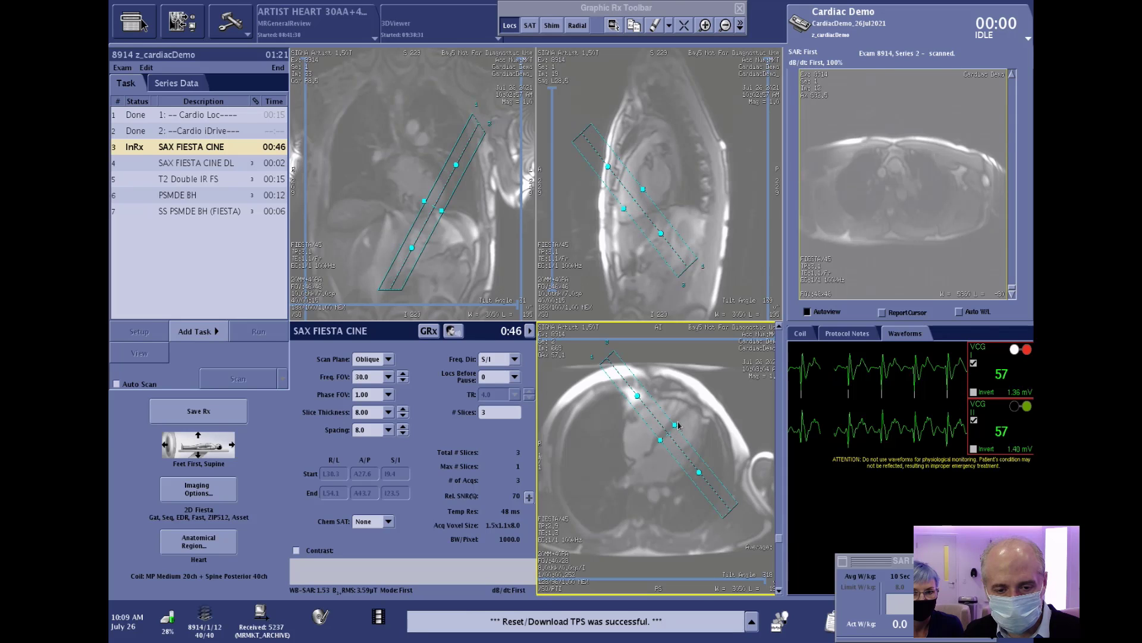
Set the locations before pause to 1 and check the SAX FIESTA CINE series' detailed scan parameters.
left_click(515, 382)
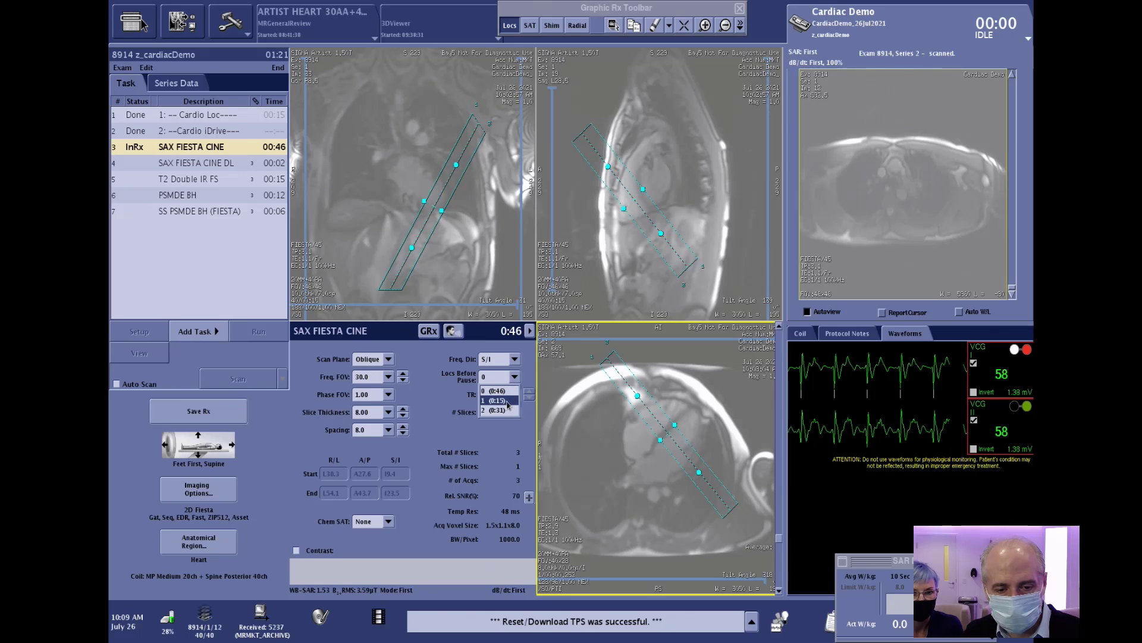
left_click(507, 401)
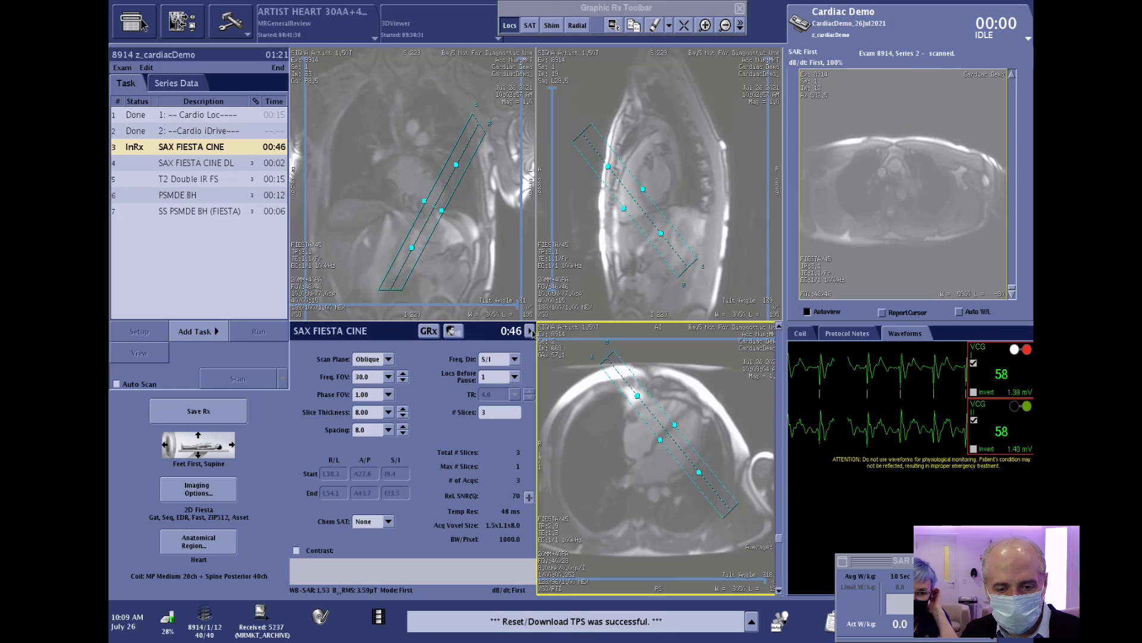
left_click(530, 330)
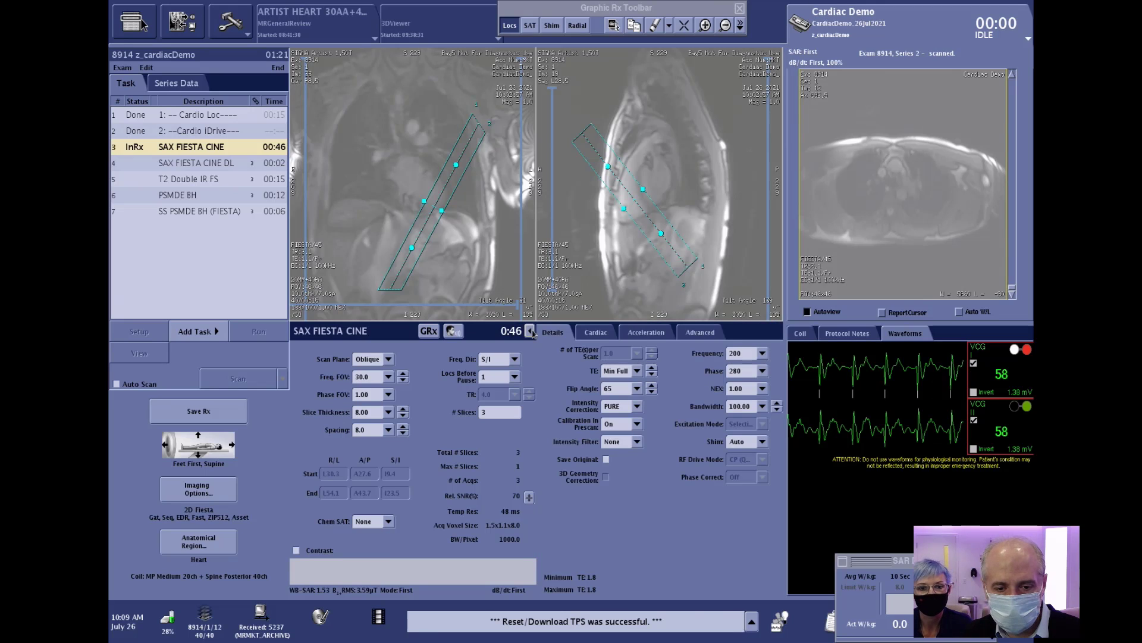
left_click(531, 331)
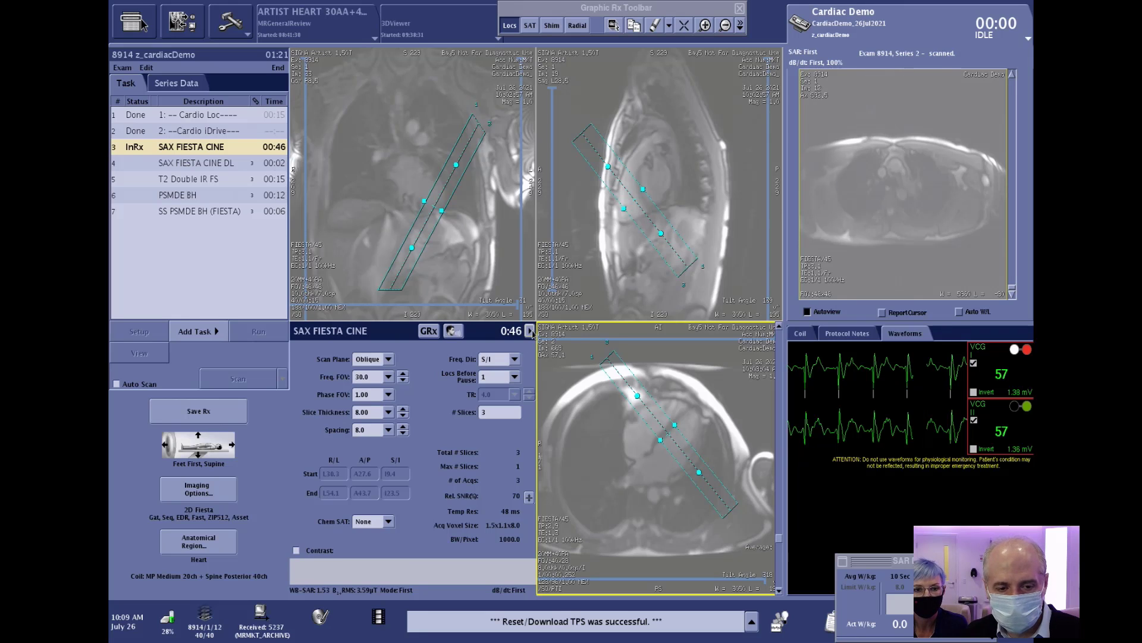
Look through the Auto Voice languages and accept the English Expiration message for the series.
left_click(453, 331)
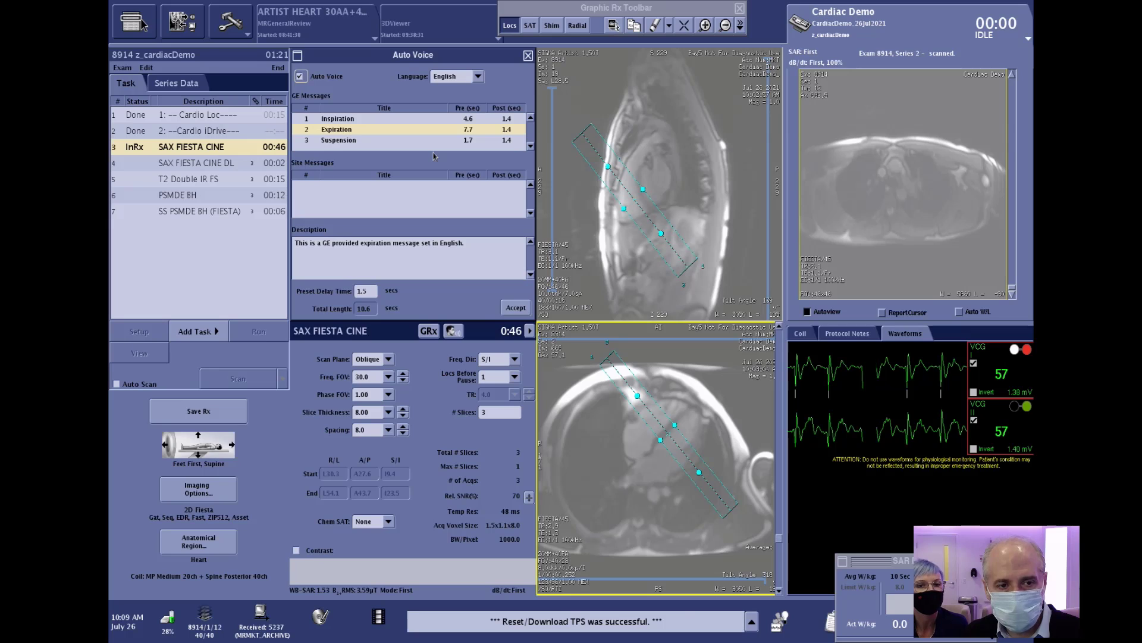
left_click(478, 76)
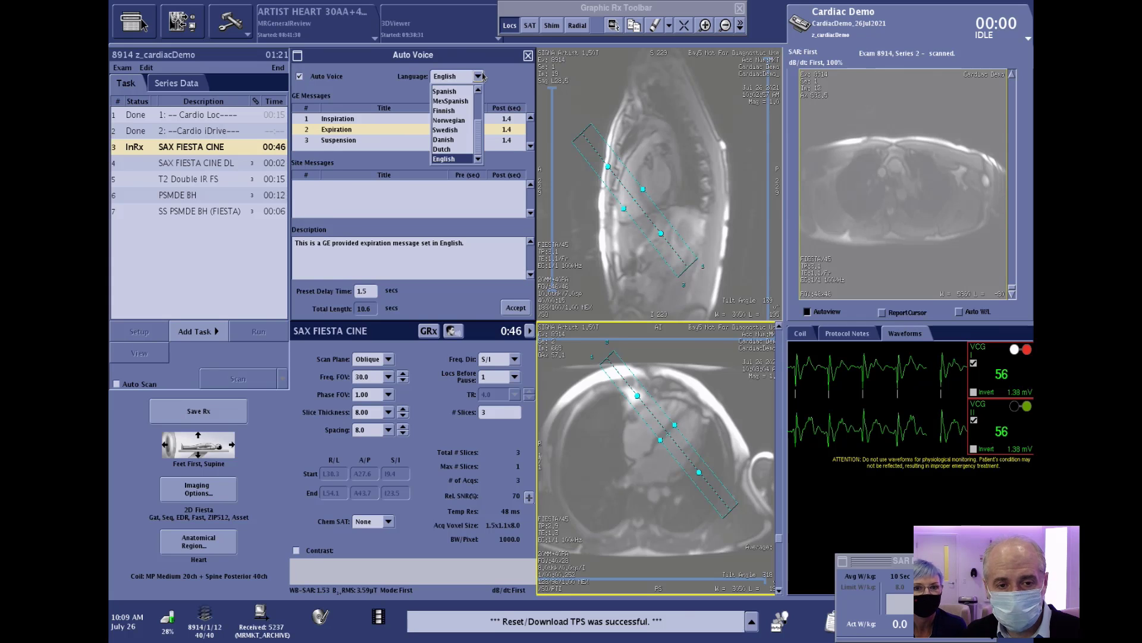
mouse_move(481, 134)
left_mouse_down()
mouse_move(479, 122)
mouse_move(483, 143)
left_mouse_up()
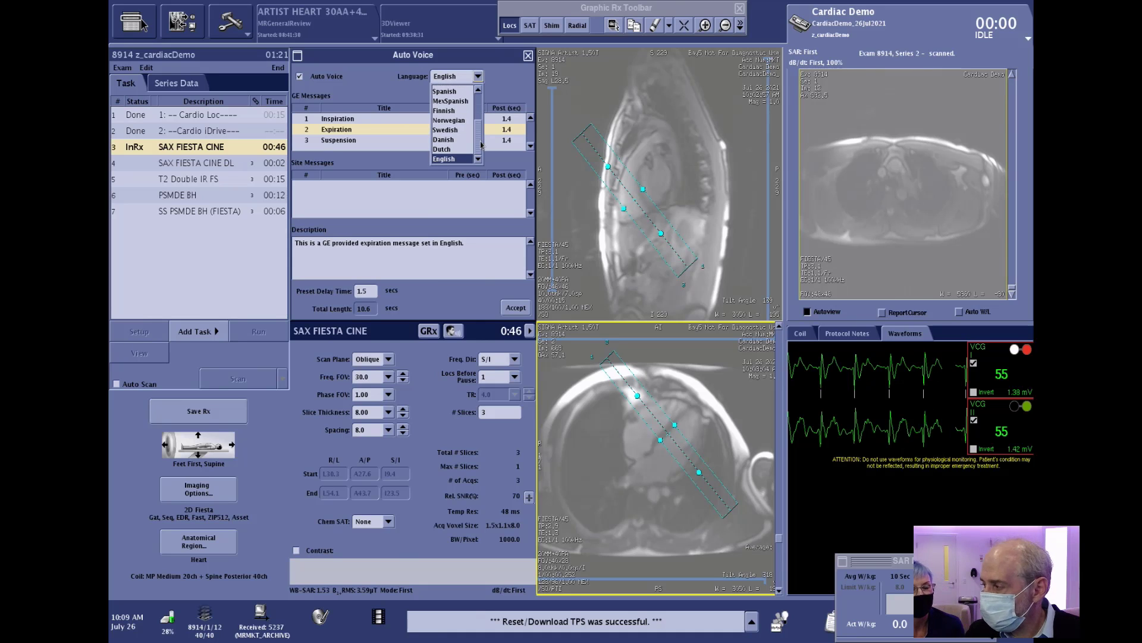
left_click(506, 93)
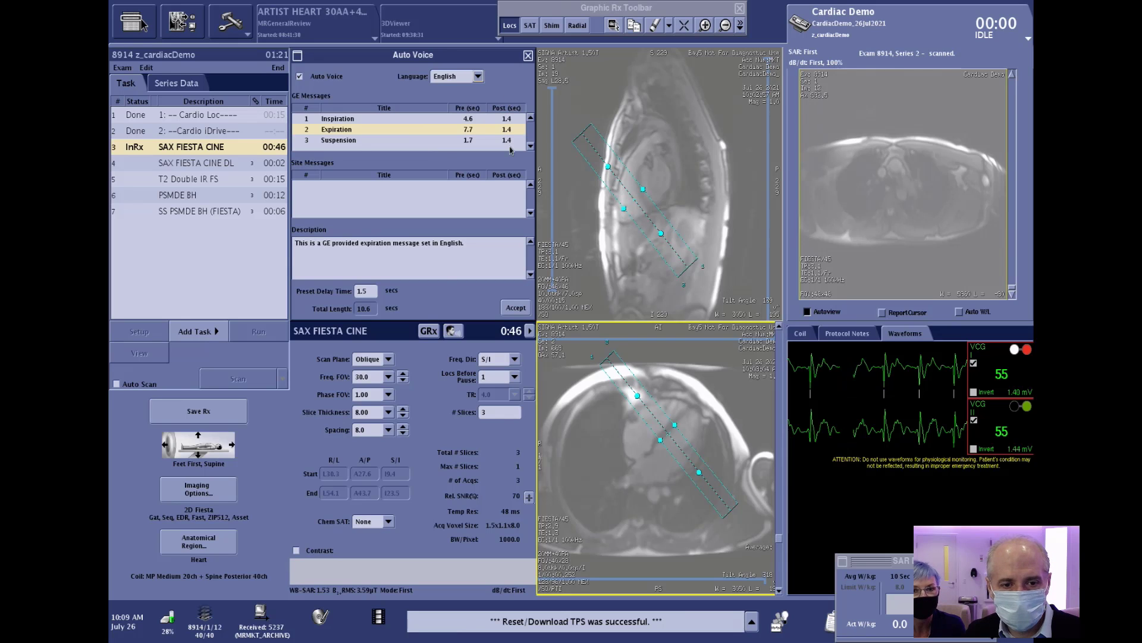
left_click(517, 307)
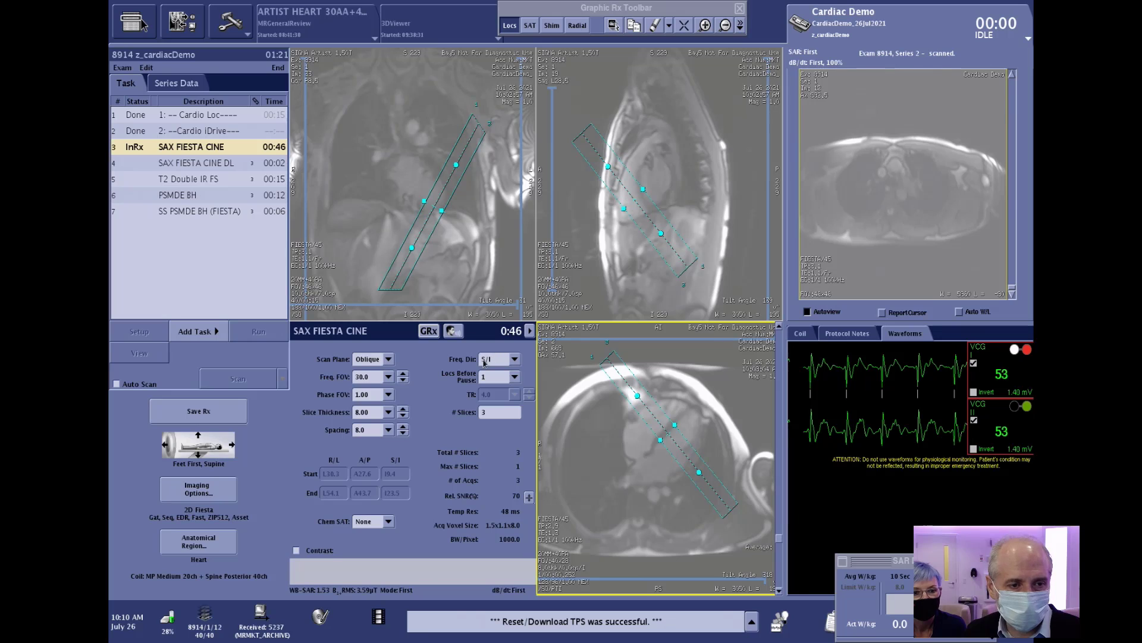
Save and scan the SAX FIESTA CINE series, and open SAX FIESTA CINE DL for prescription.
left_click(227, 413)
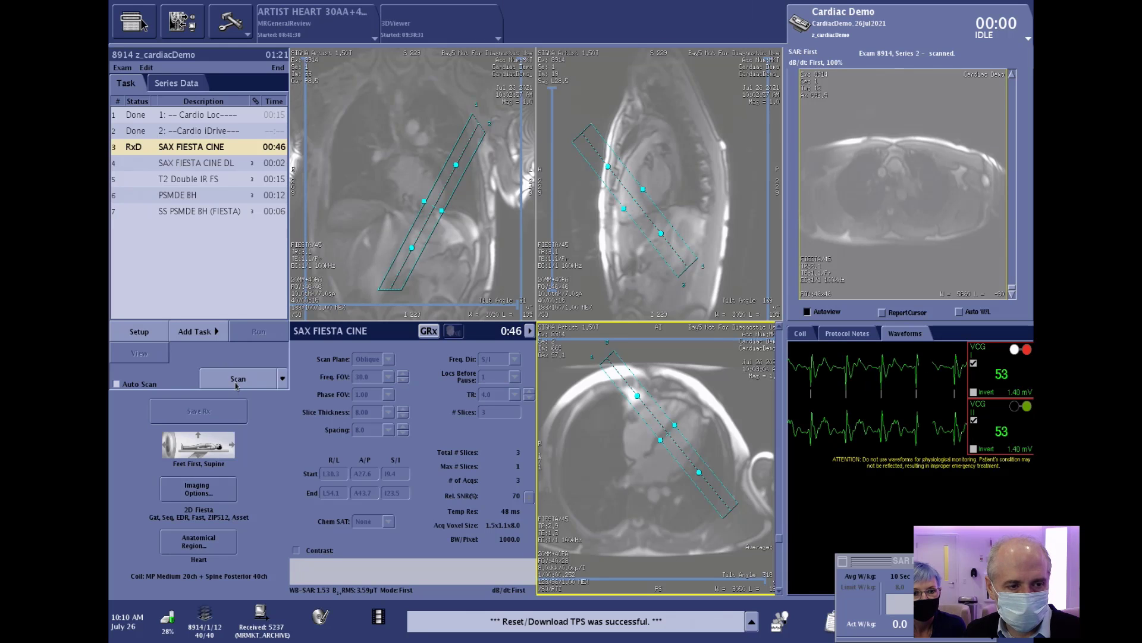
left_click(238, 380)
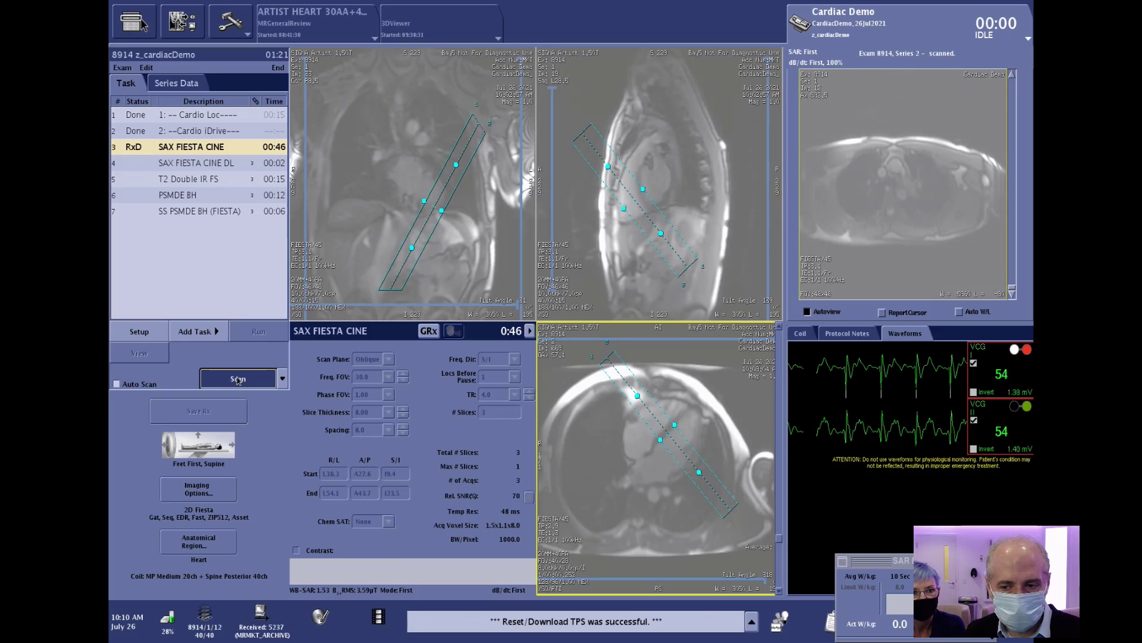
left_click(145, 332)
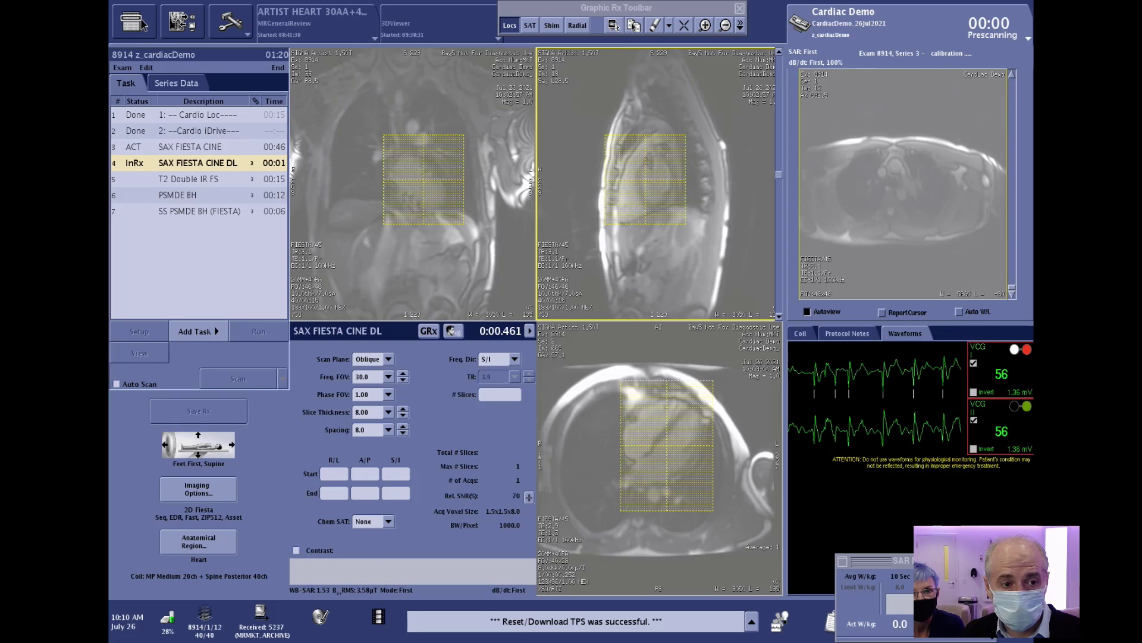
Copy the scan coverage from SAX FIESTA CINE to SAX FIESTA CINE DL, keeping the original location.
left_click(634, 26)
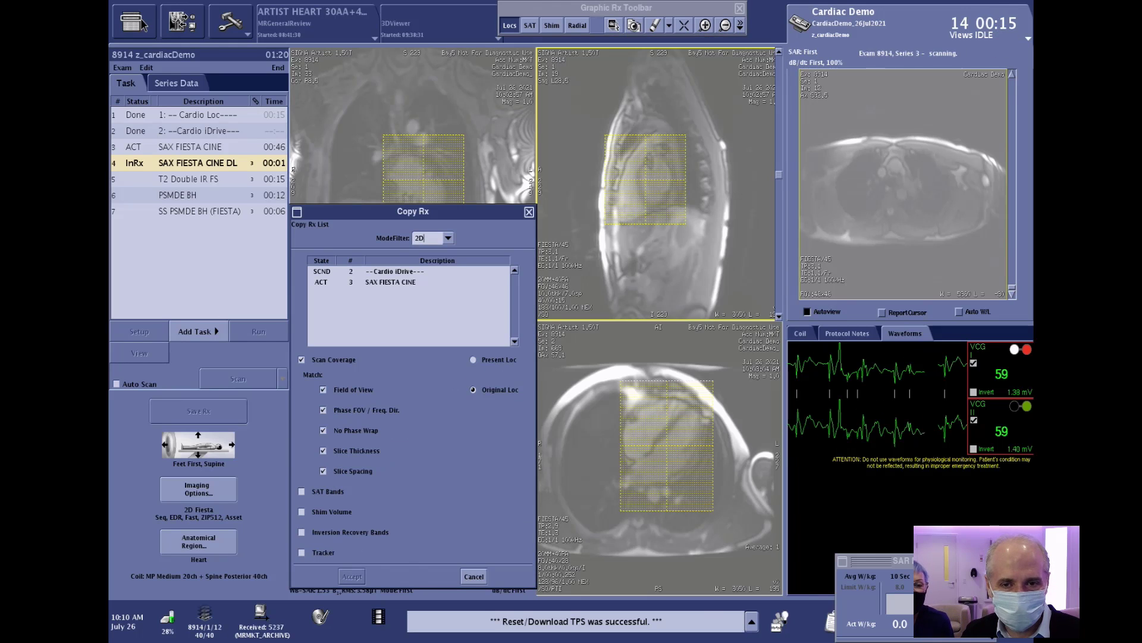
left_click(486, 577)
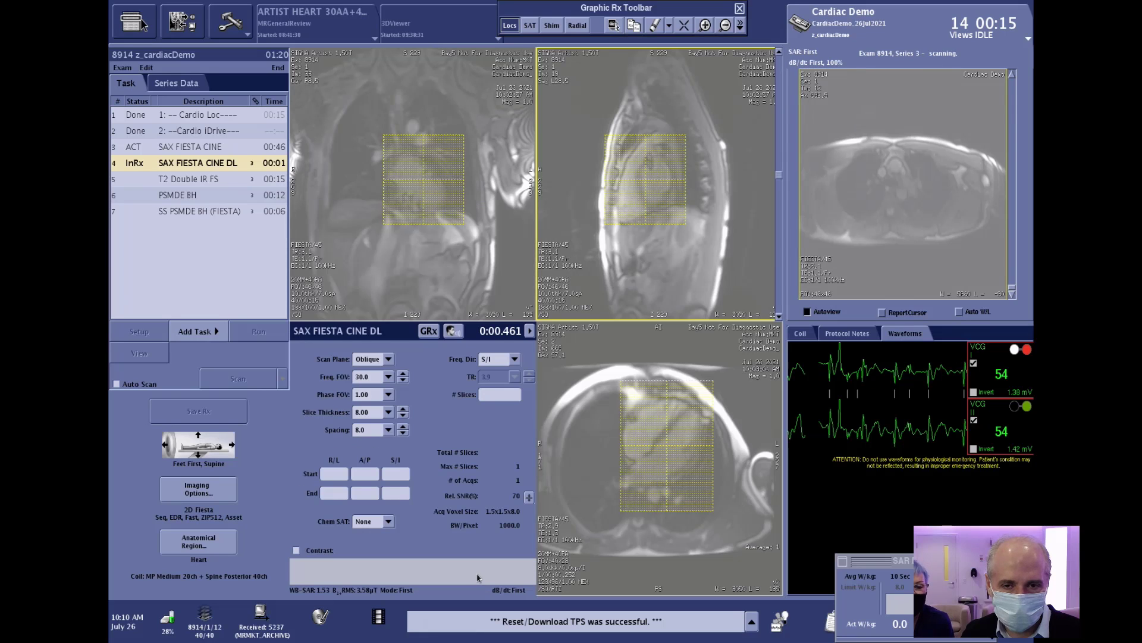
left_click(635, 26)
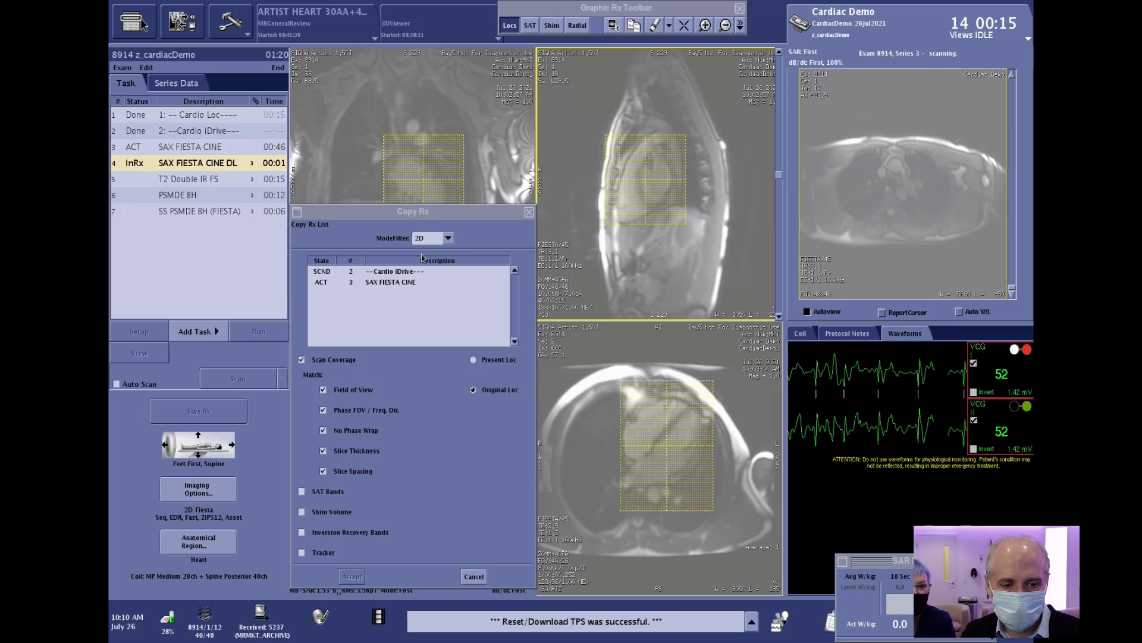
left_click(396, 286)
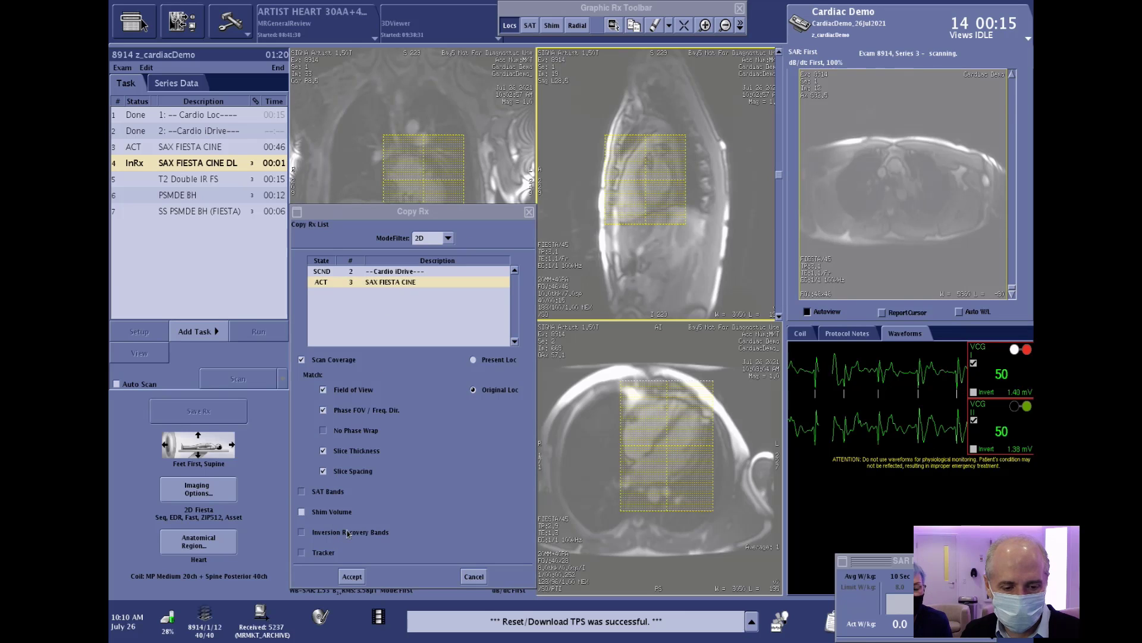
left_click(352, 575)
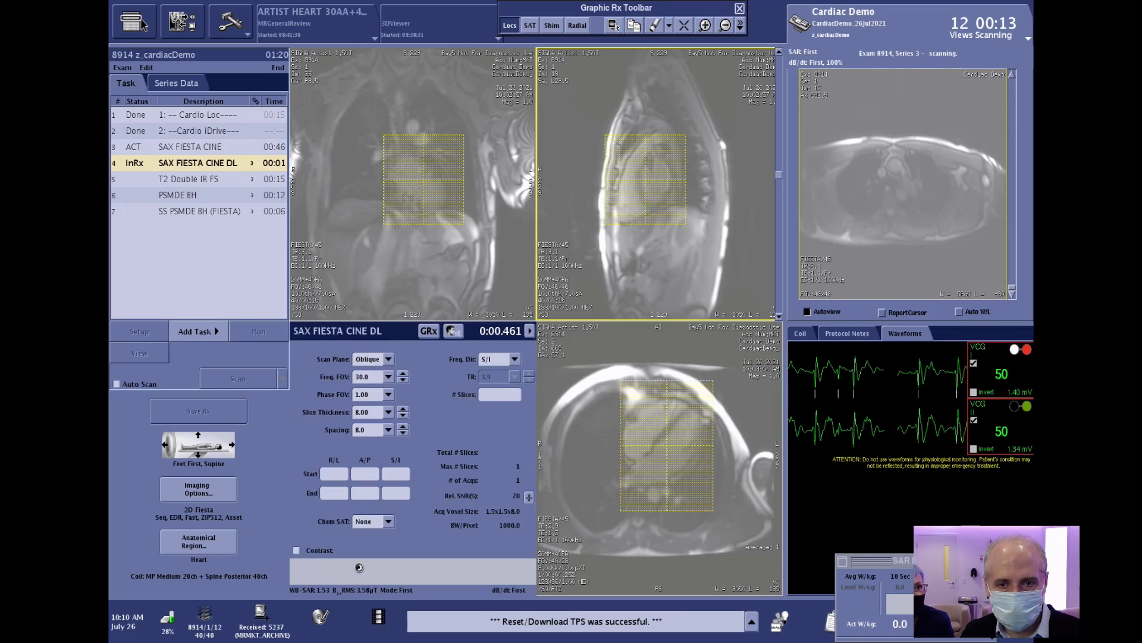
Hide the shim volume in SAX FIESTA CINE DL and return to the slice locations.
left_click(552, 26)
left_click(551, 118)
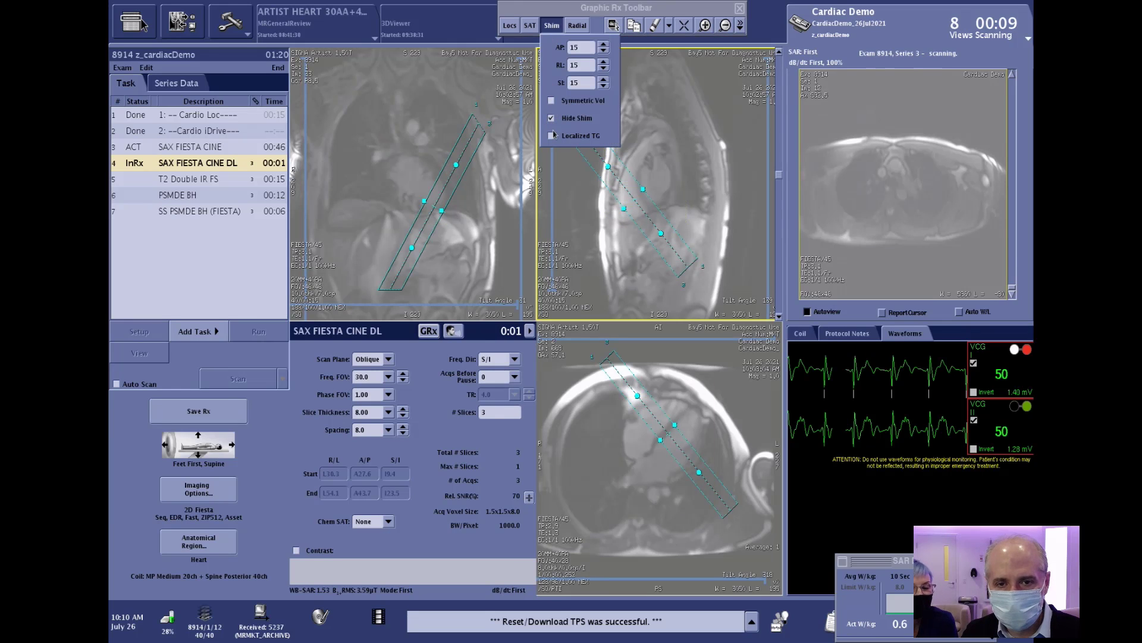
left_click(510, 25)
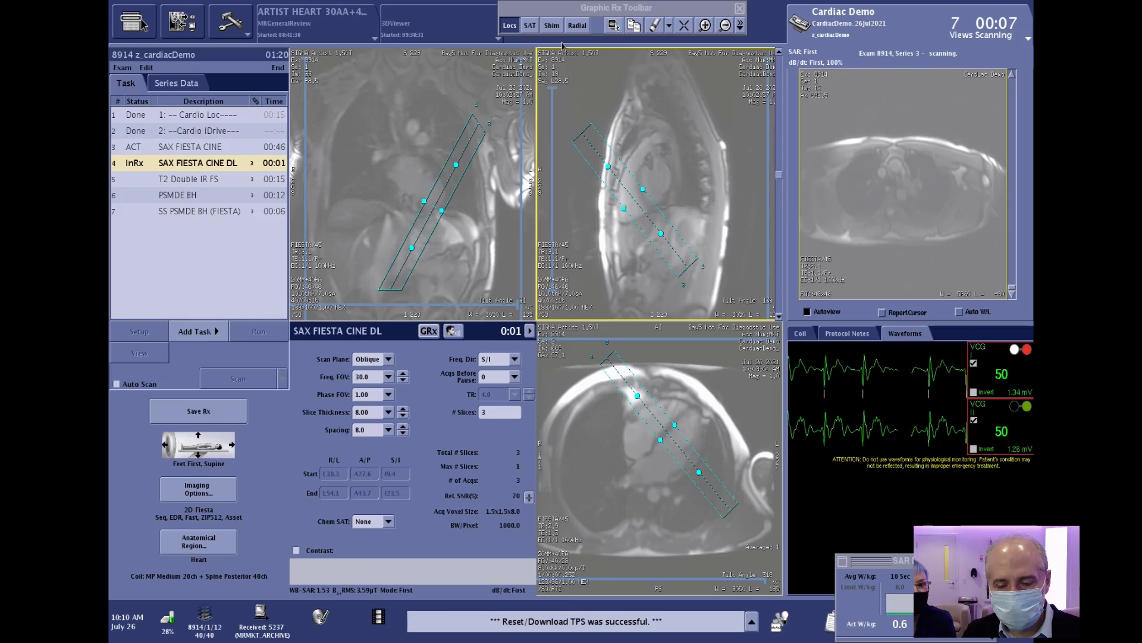
Show the detailed scan parameters and add the Multi-Phase imaging option to SAX FIESTA CINE DL.
left_click(529, 332)
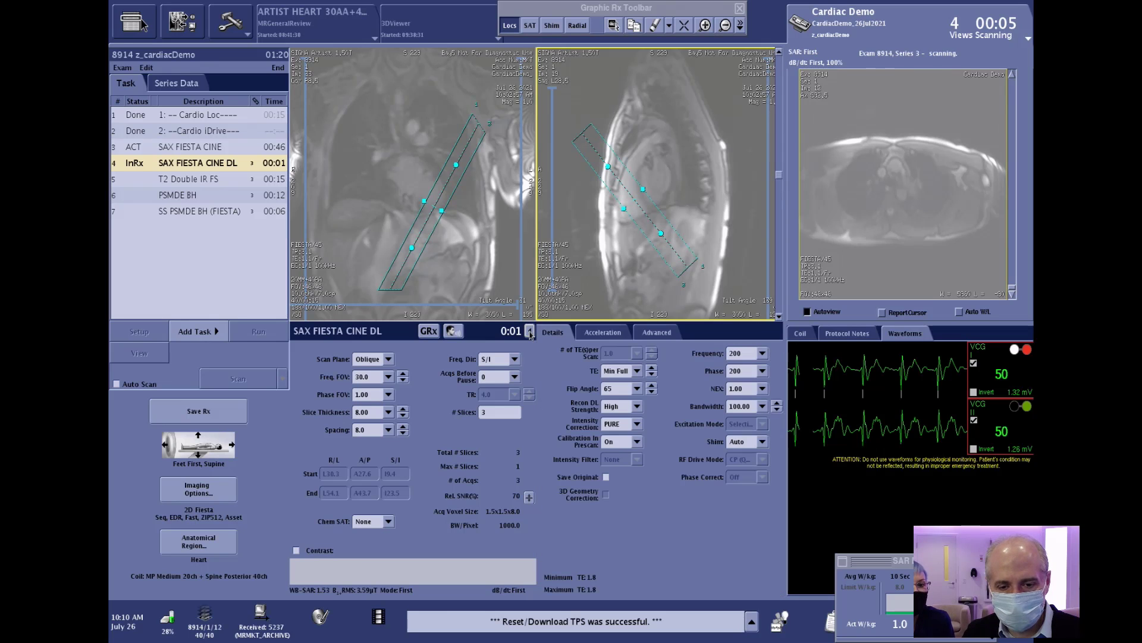
left_click(198, 489)
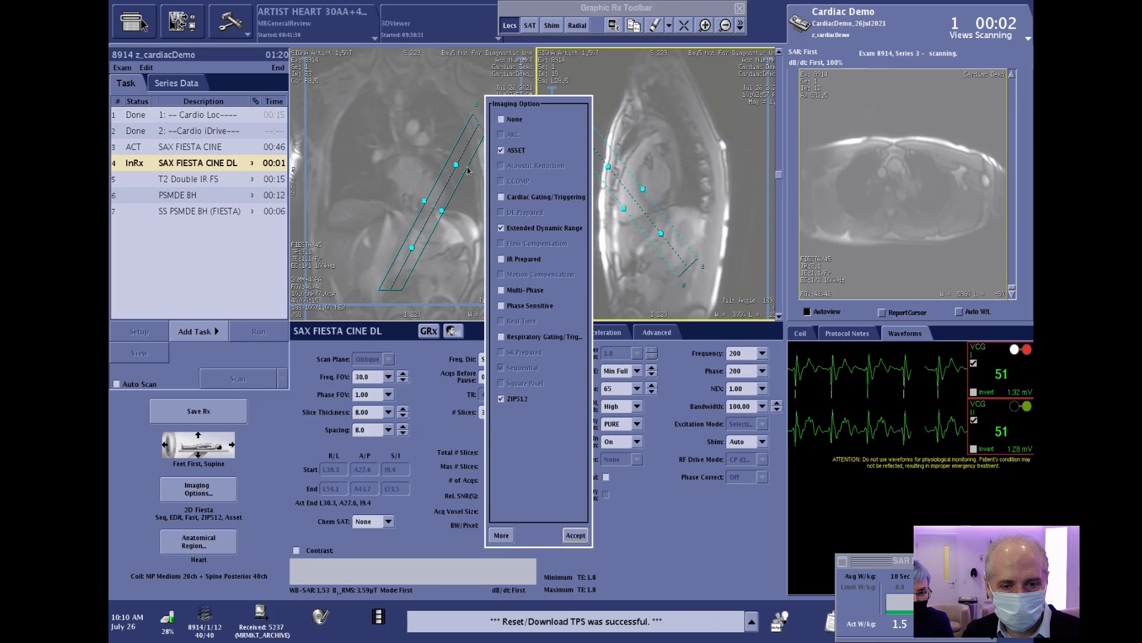
left_click(501, 290)
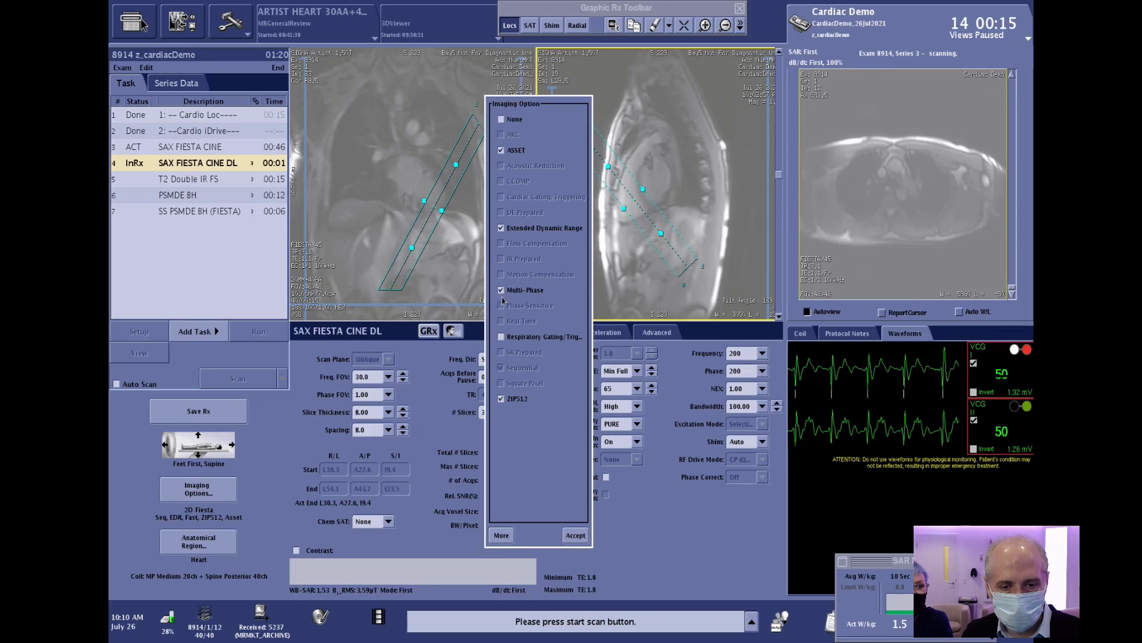
left_click(578, 535)
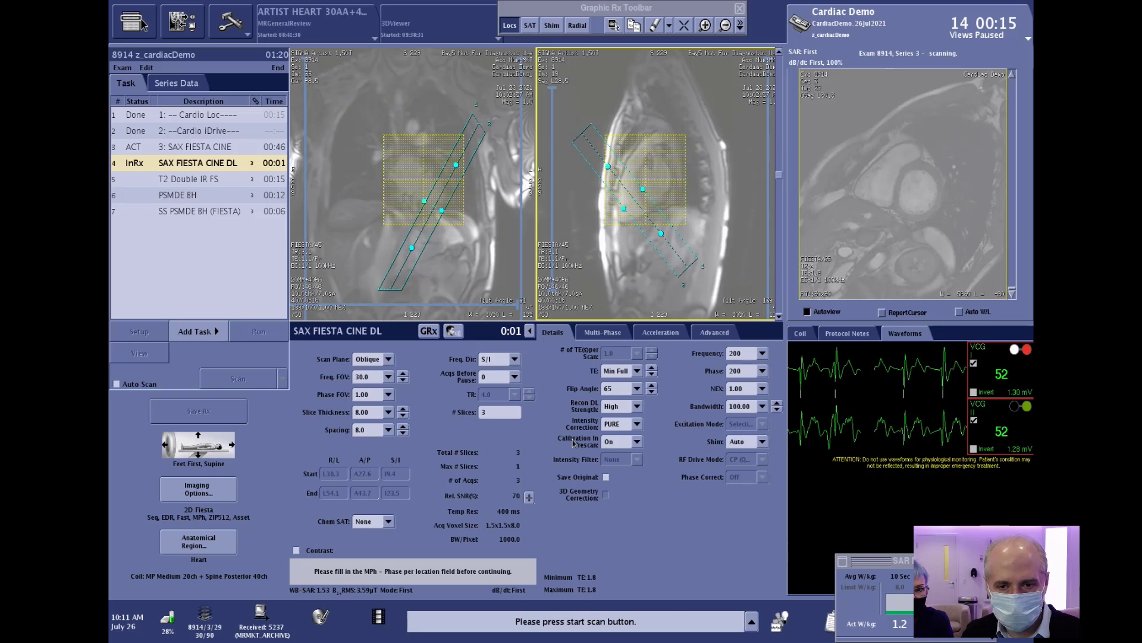
Set up the multi-phase acquisition with 30 total phases, Minimum delay after acquisition and Sequential order.
left_click(602, 332)
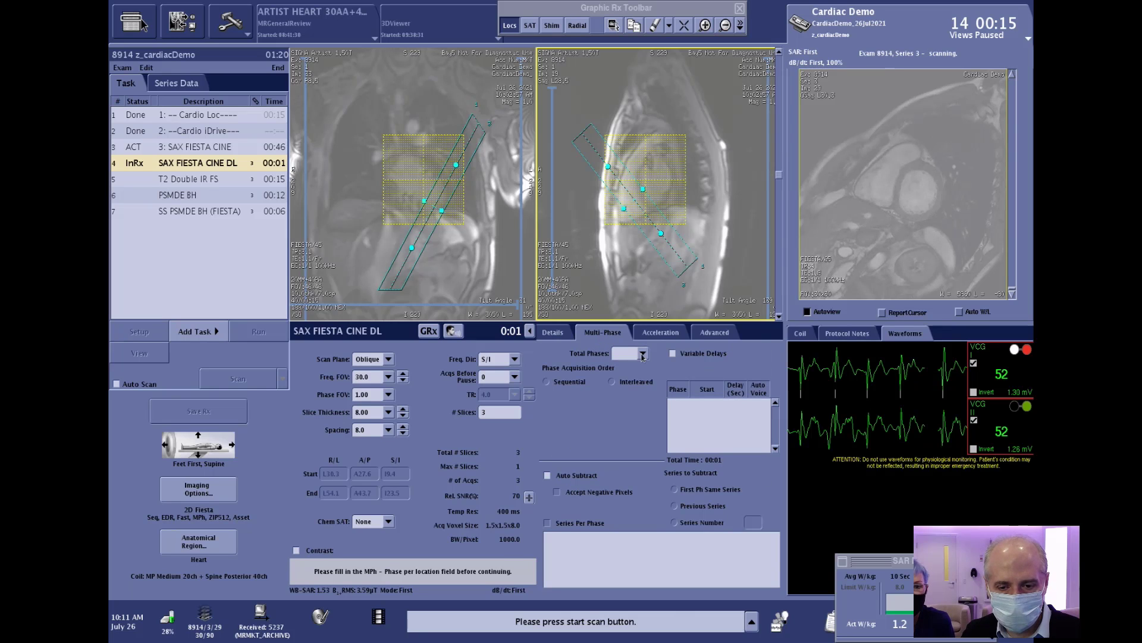
left_click(642, 355)
left_click(629, 355)
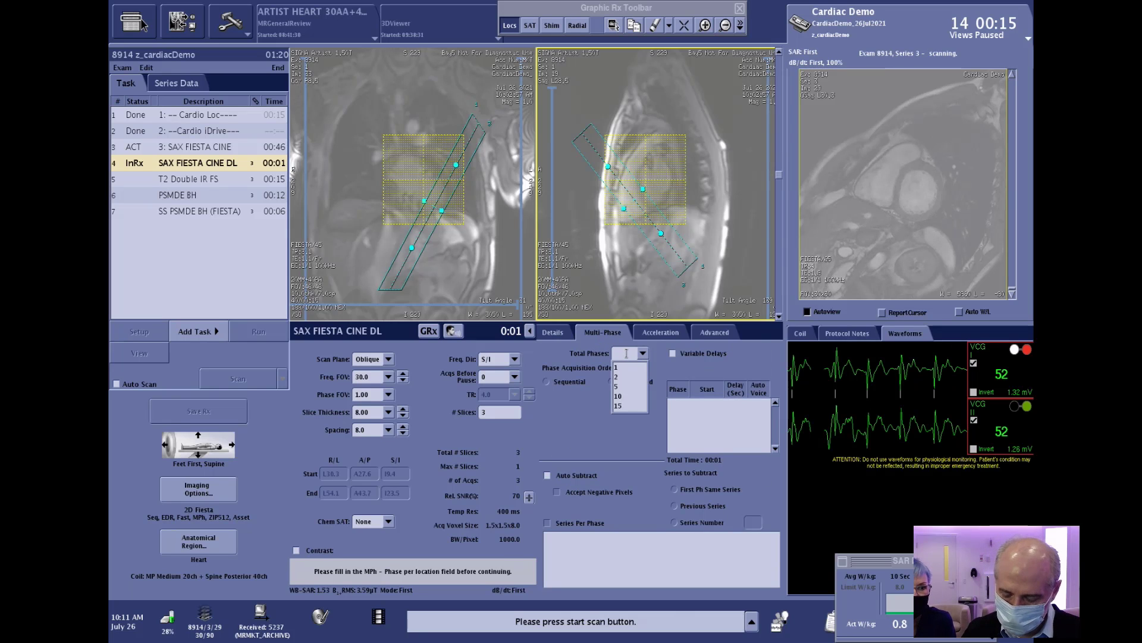
type("30")
key("Return")
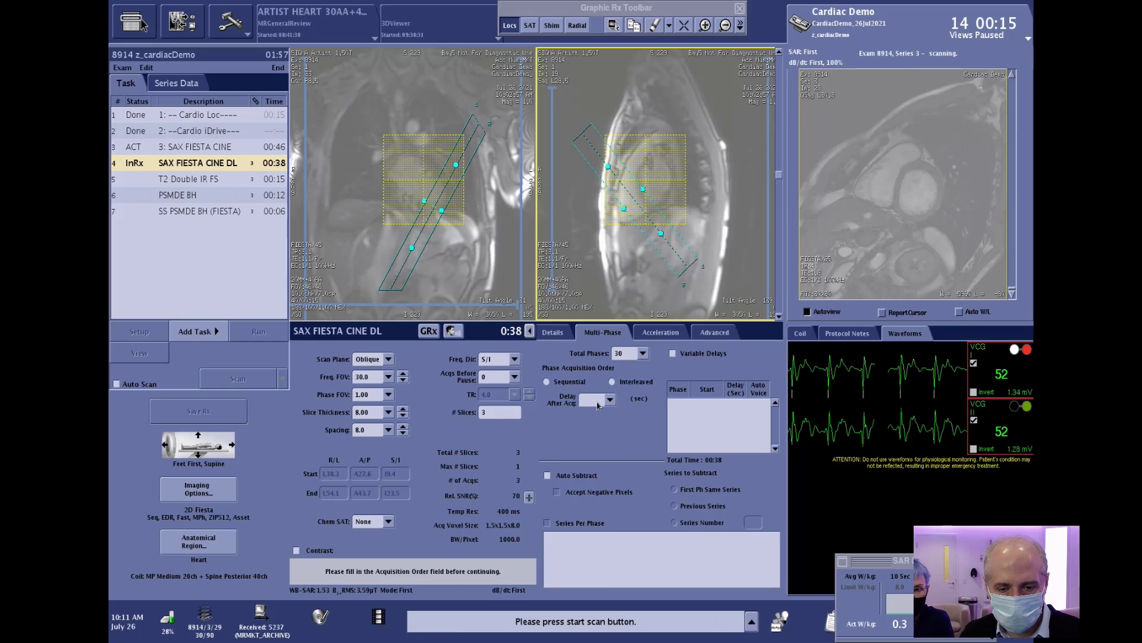
left_click(610, 400)
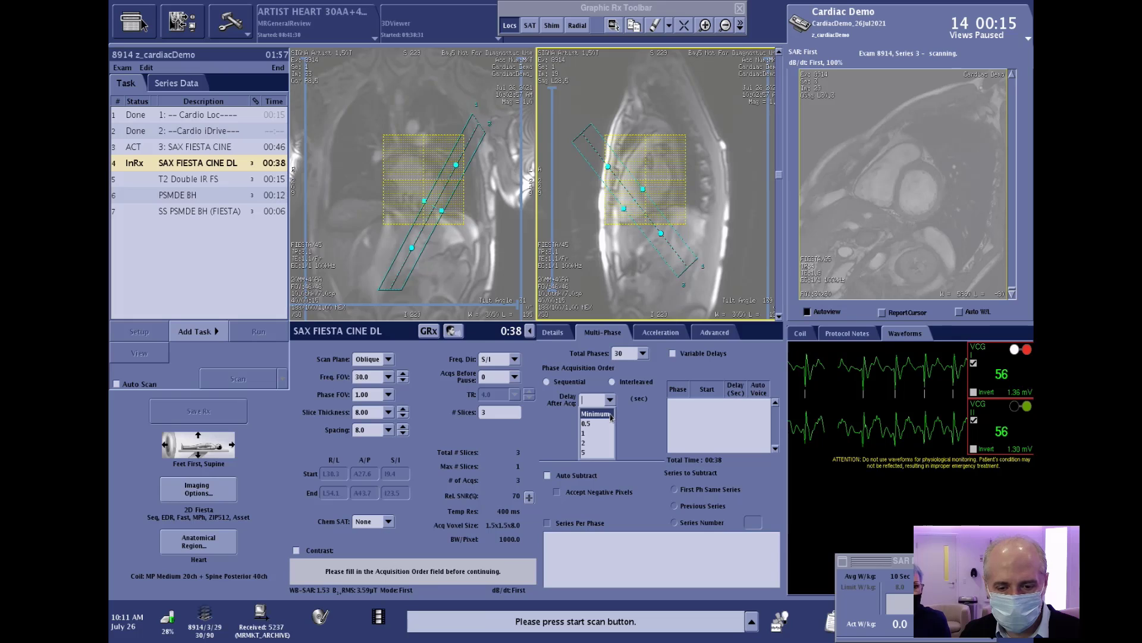
left_click(611, 419)
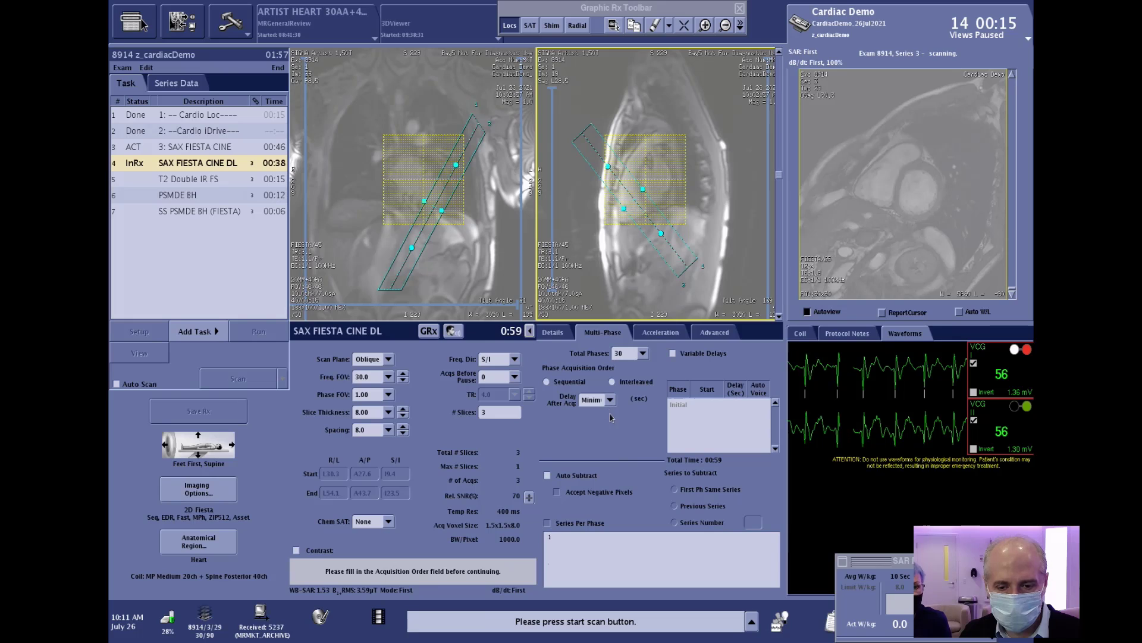
left_click(546, 382)
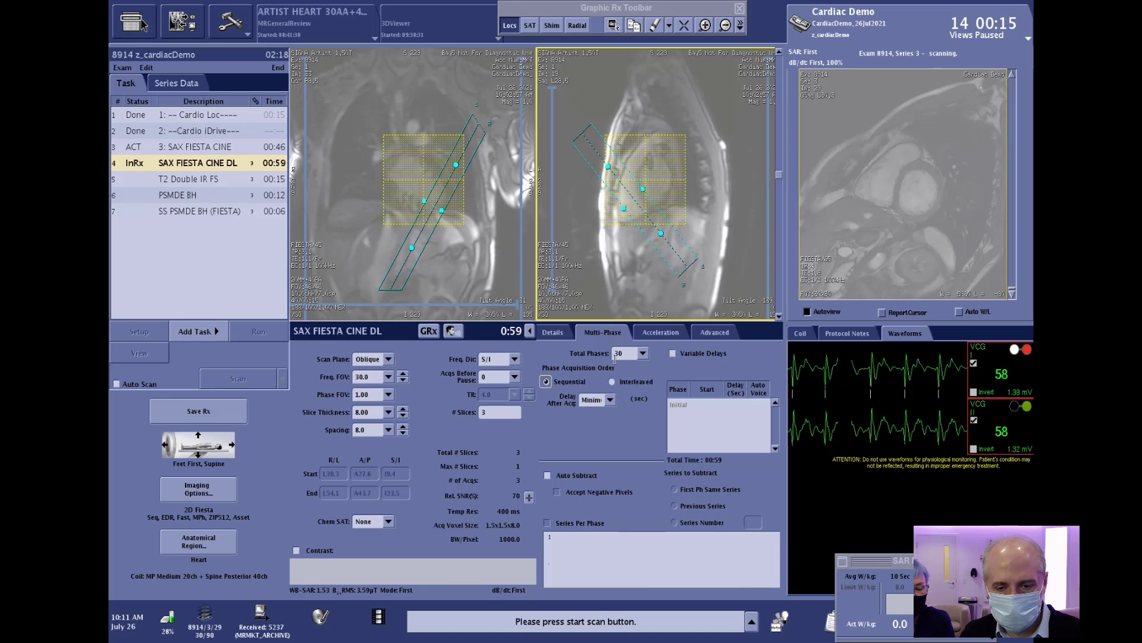
Change the total phases of SAX FIESTA CINE DL to 20.
double_click(627, 352)
type("20")
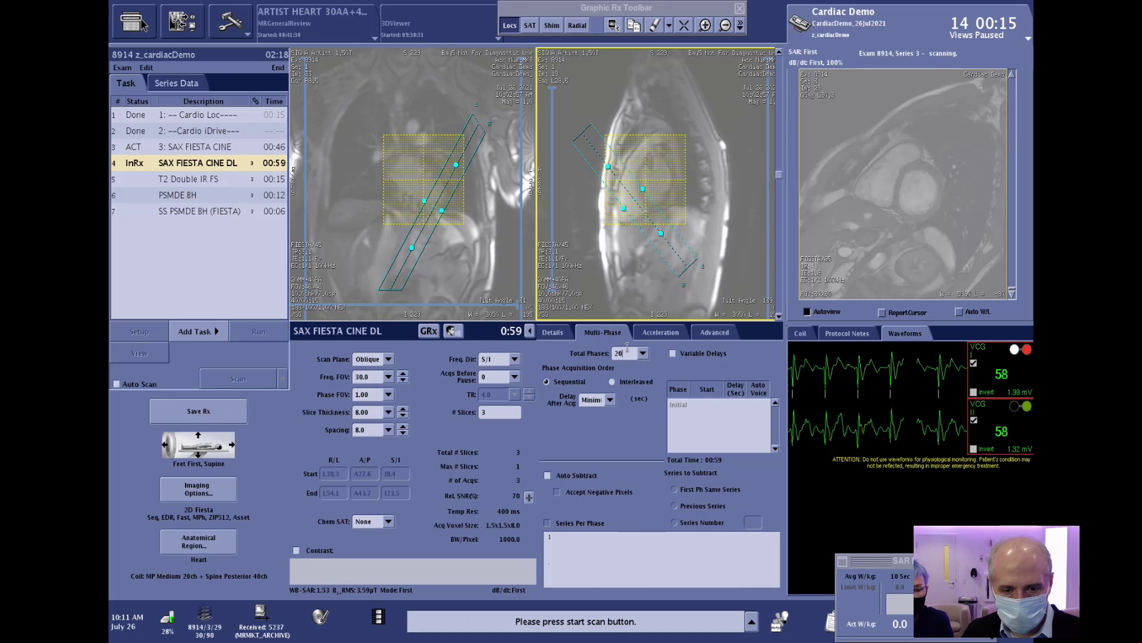
key("Return")
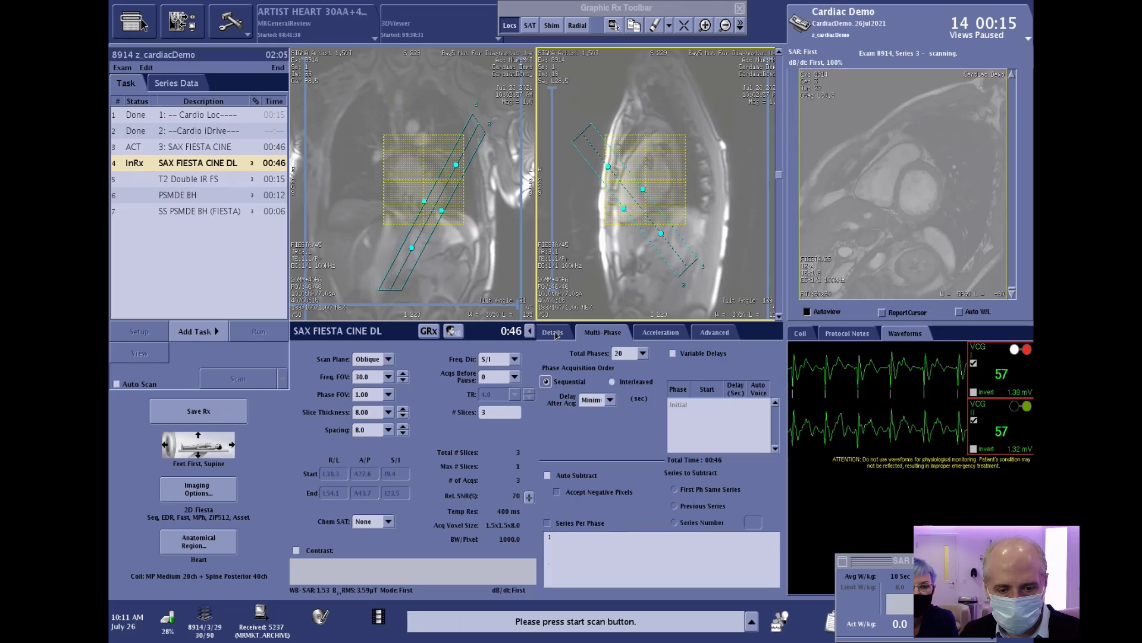
Set the acquisitions before pause to 1 for SAX FIESTA CINE DL and return to the scan details.
left_click(514, 377)
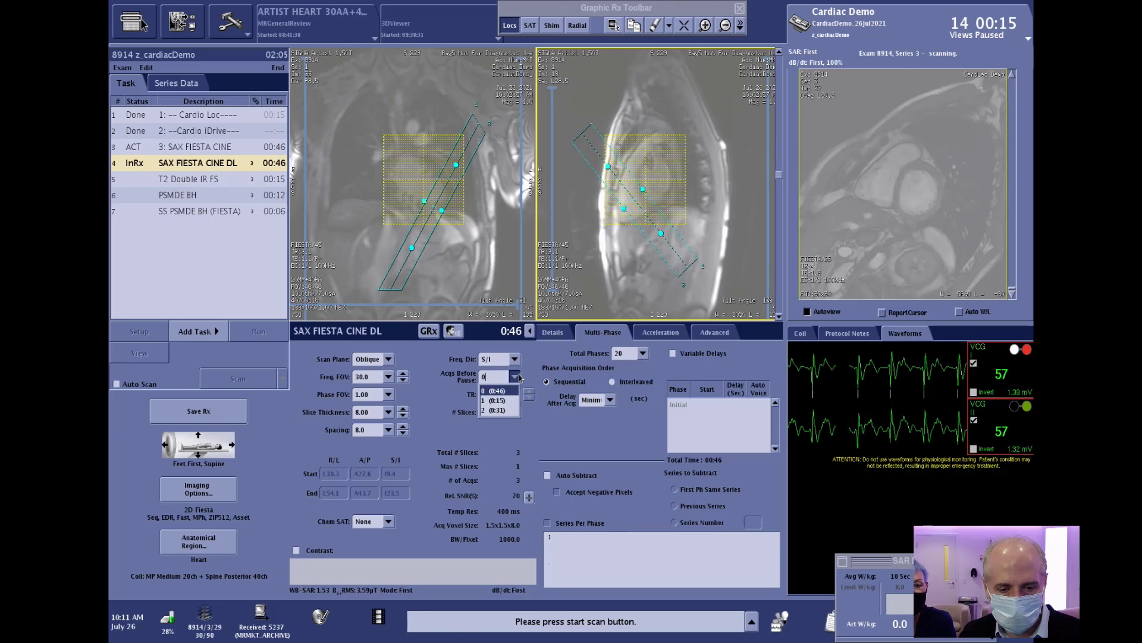
left_click(498, 400)
left_click(535, 333)
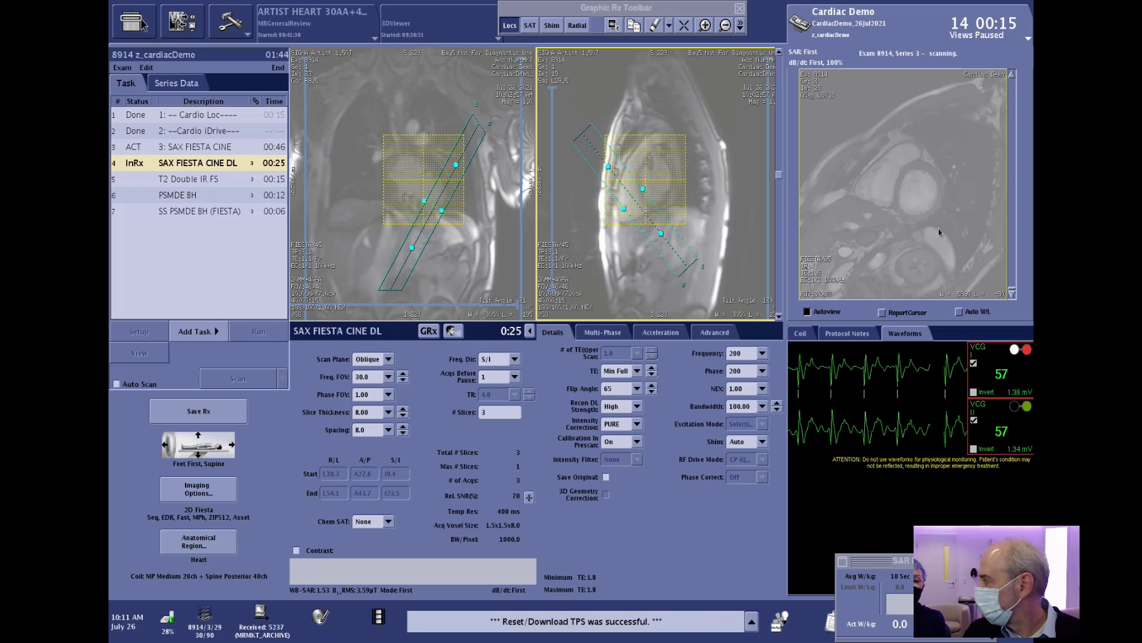
Brighten the Autoview image of the running scan and select High as the Recon DL Strength.
left_click_drag(930, 207, 750, 226)
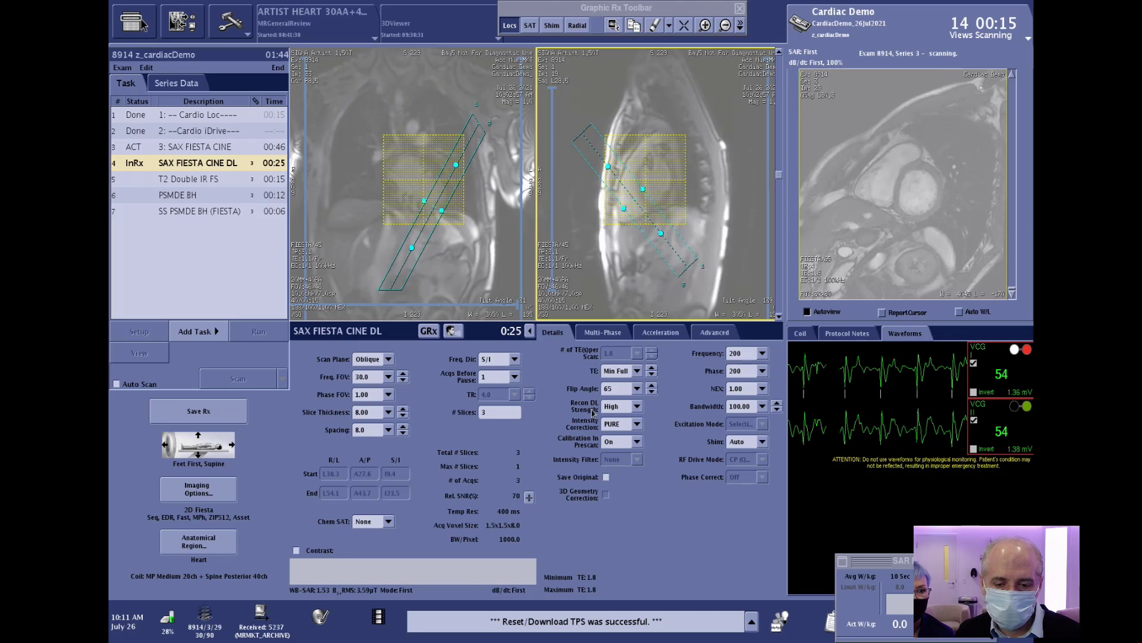
left_click(637, 407)
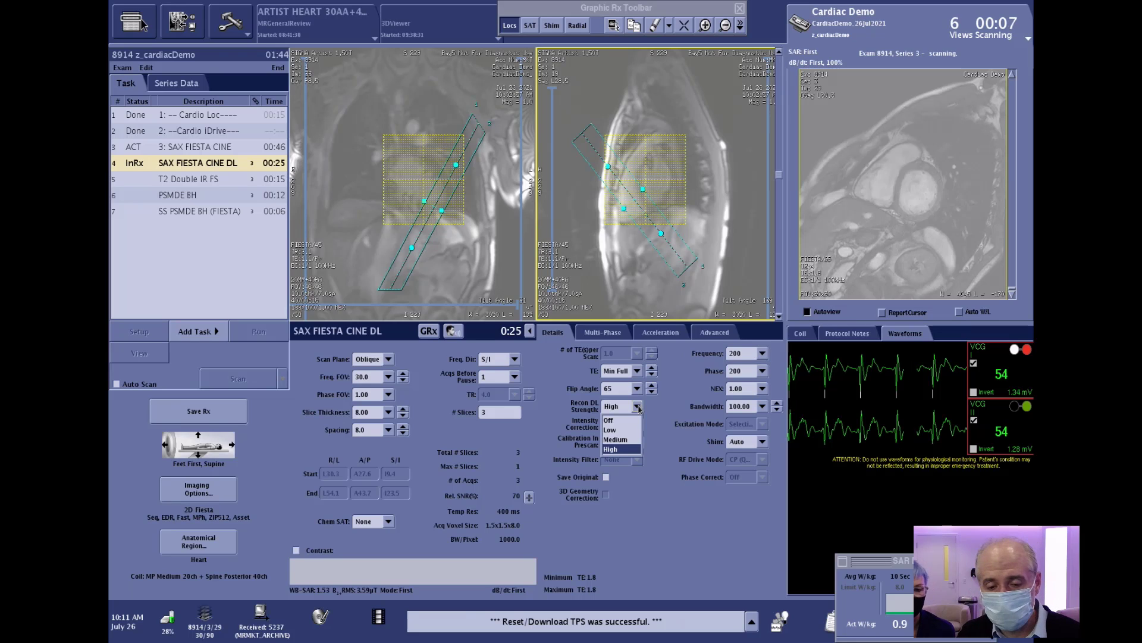
left_click(628, 450)
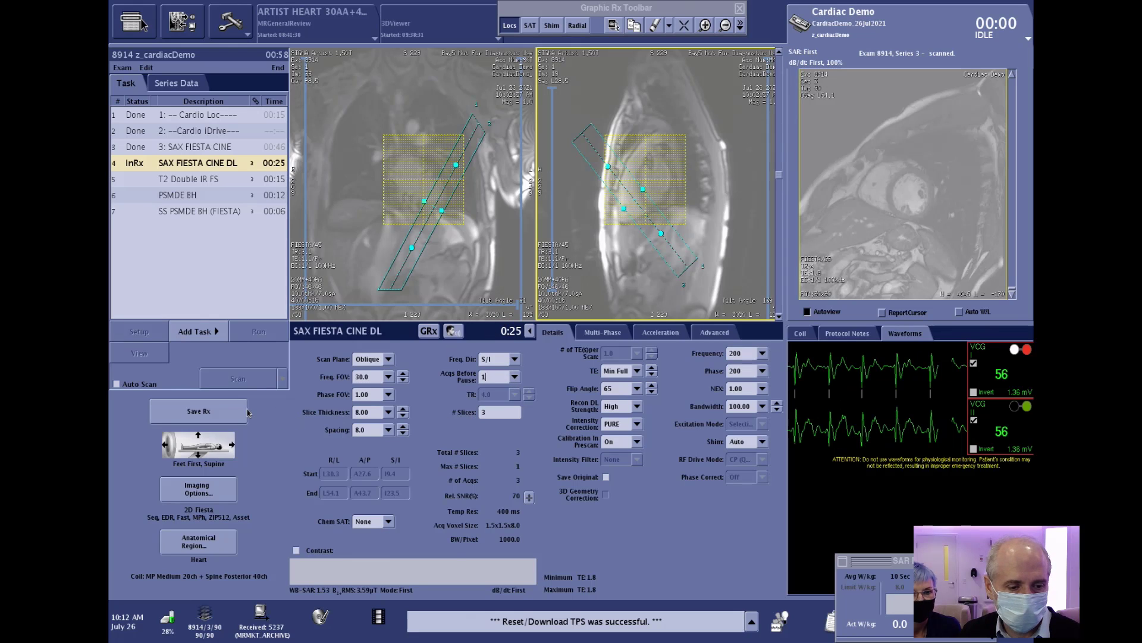
Save and scan the SAX FIESTA CINE DL series, and open T2 Double IR FS for prescription.
left_click(207, 411)
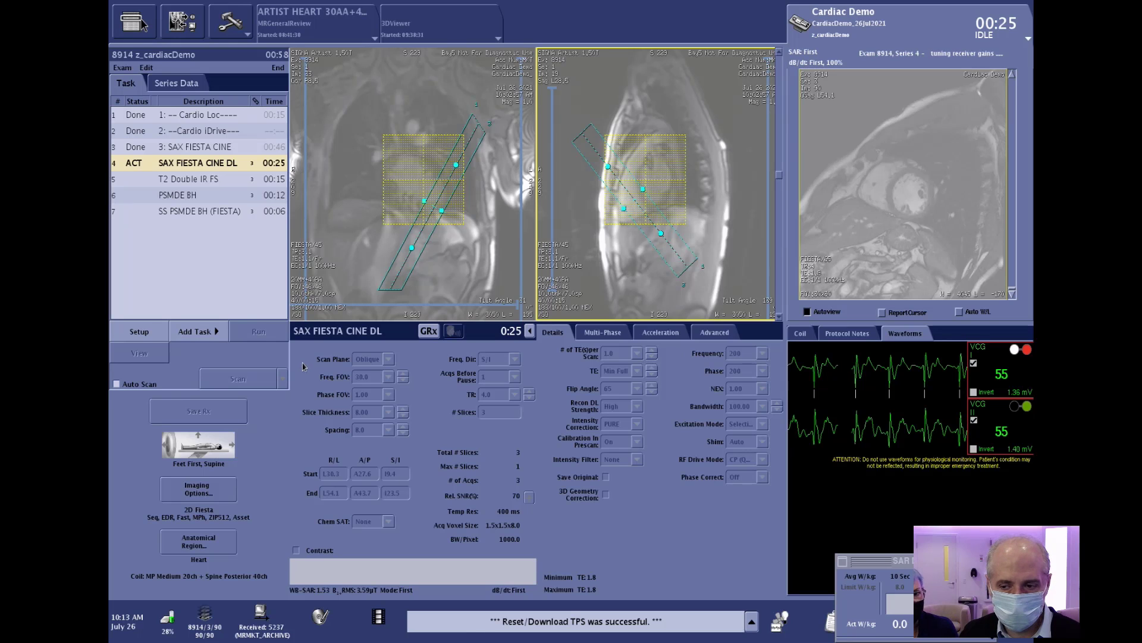
left_click(194, 179)
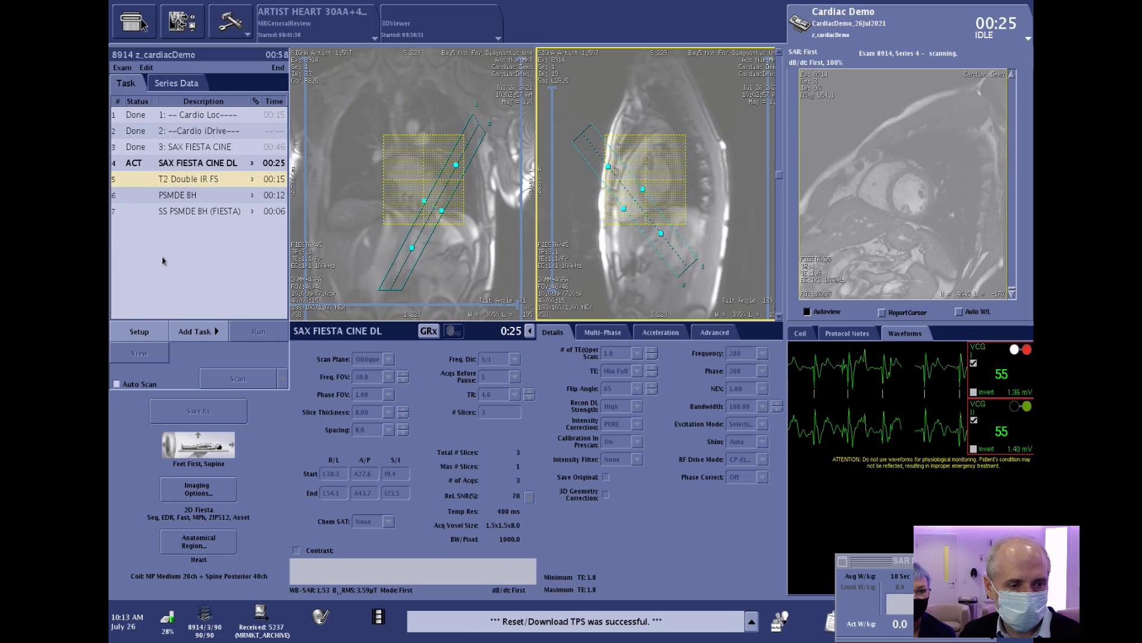
left_click(149, 337)
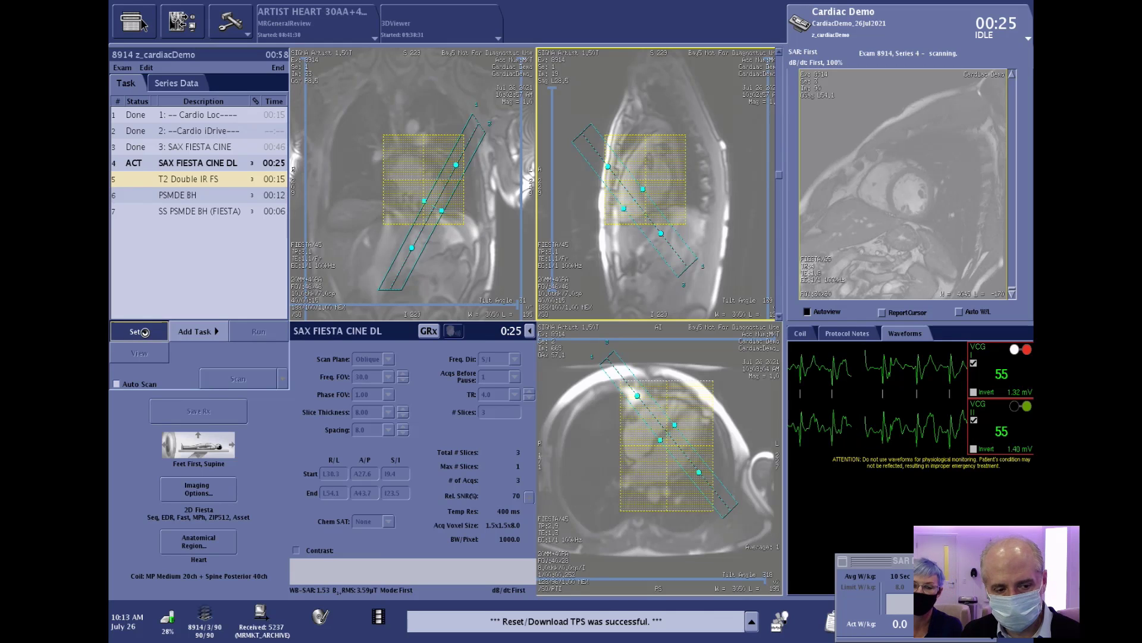
Hide the shim volume in T2 Double IR FS and return to the slice locations.
left_click(552, 26)
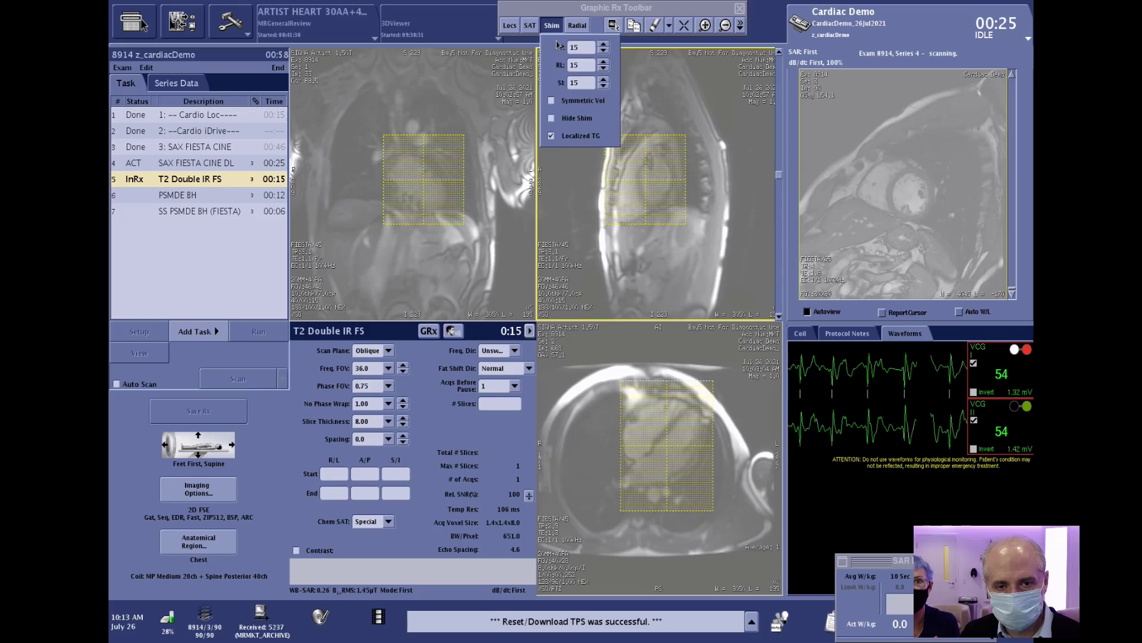
left_click(552, 117)
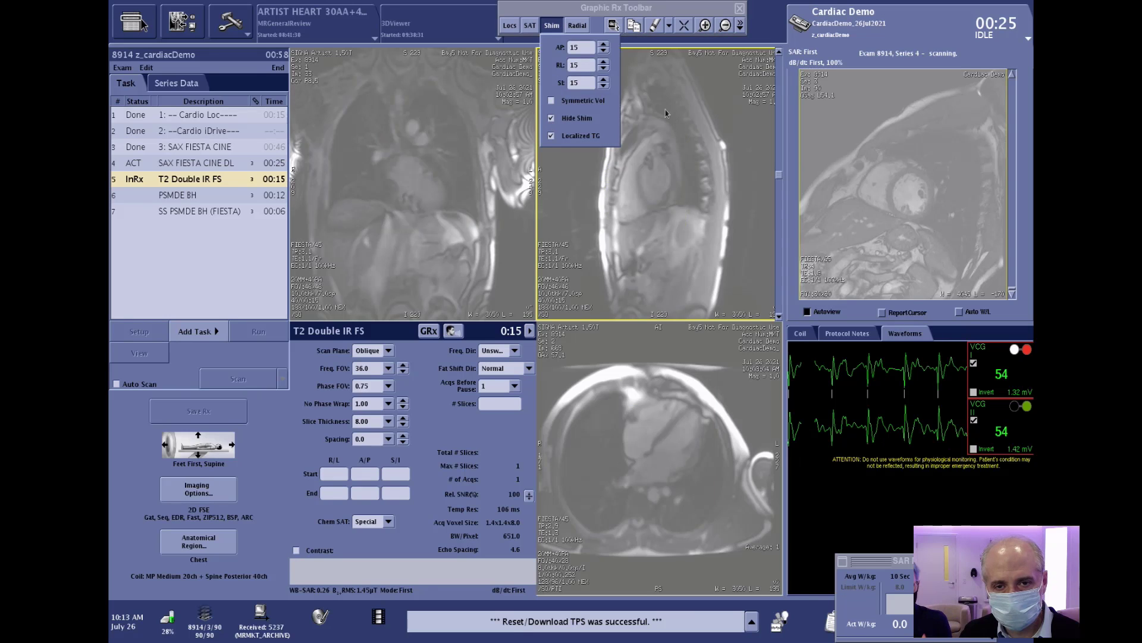
left_click(551, 26)
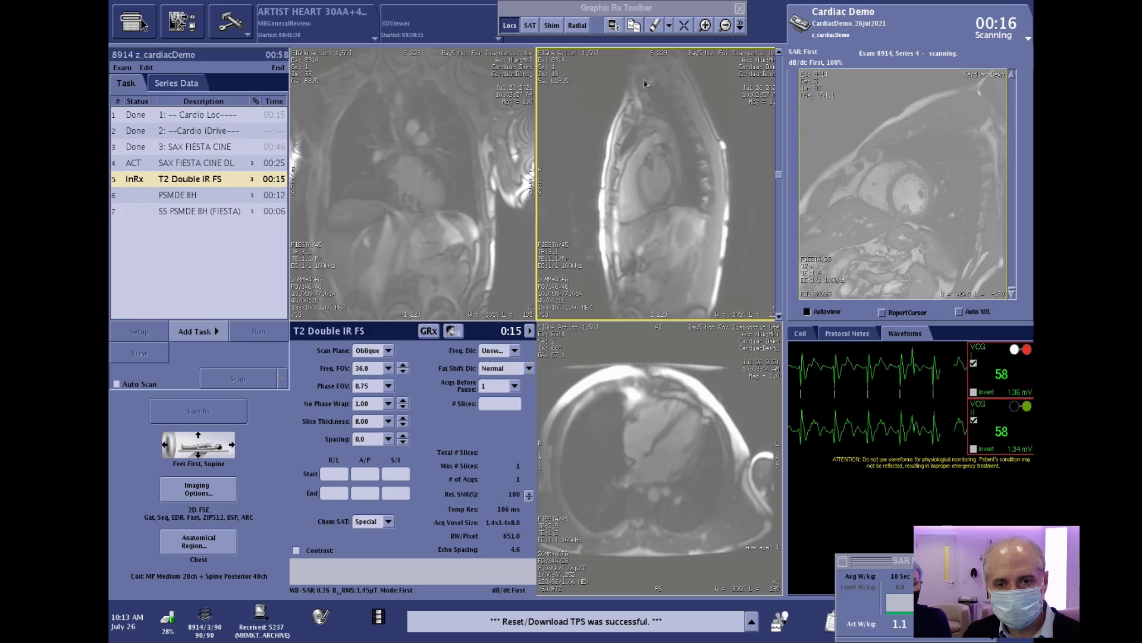
Load the Cardio iDrive series into the axial viewport and browse to a sagittal-oriented view of the heart.
left_click(668, 423)
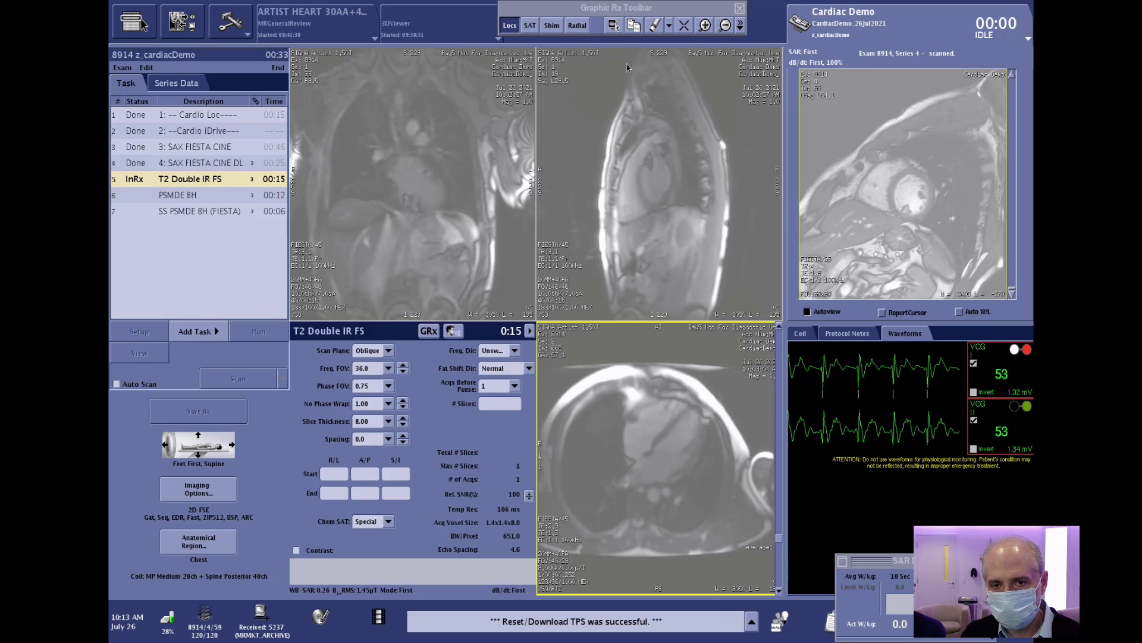
left_click(613, 25)
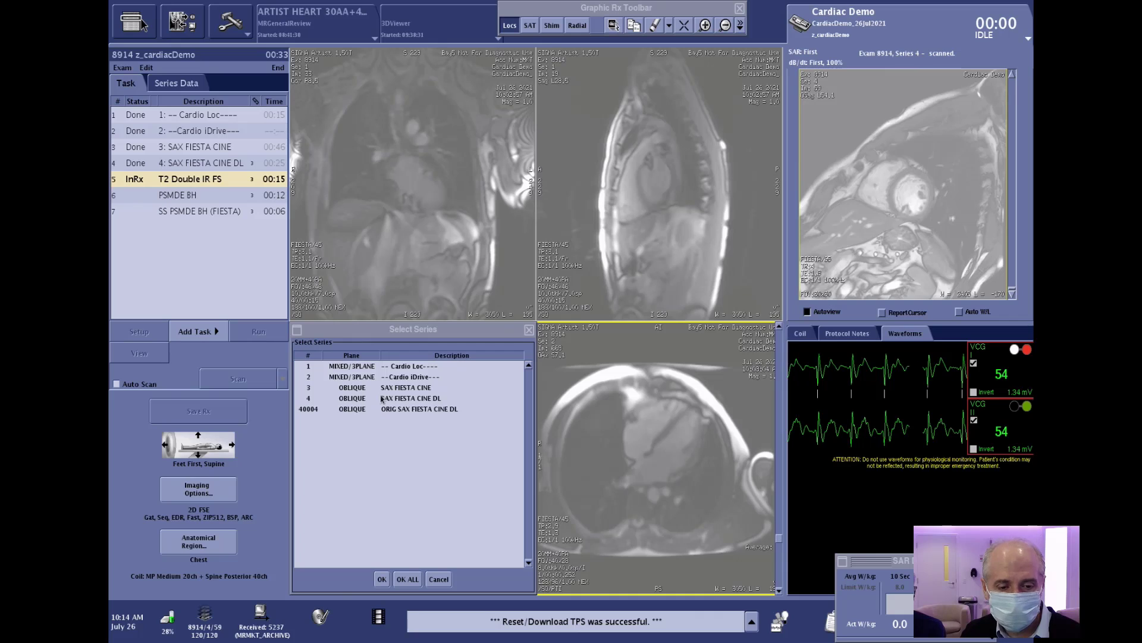
left_click(375, 376)
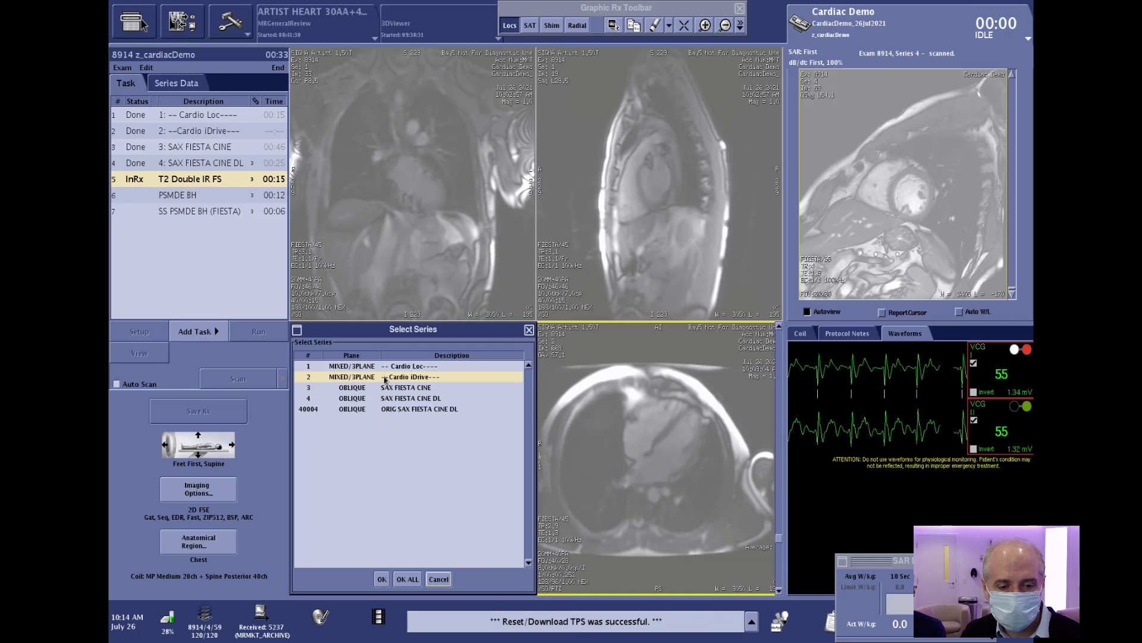
left_click(382, 579)
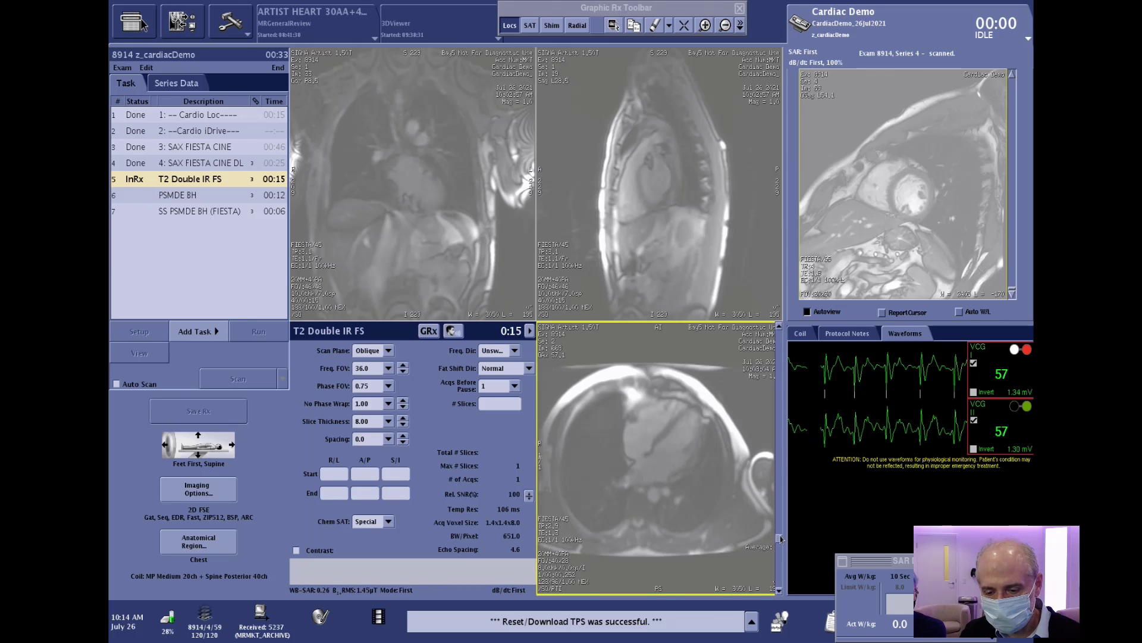
left_click_drag(781, 539, 780, 516)
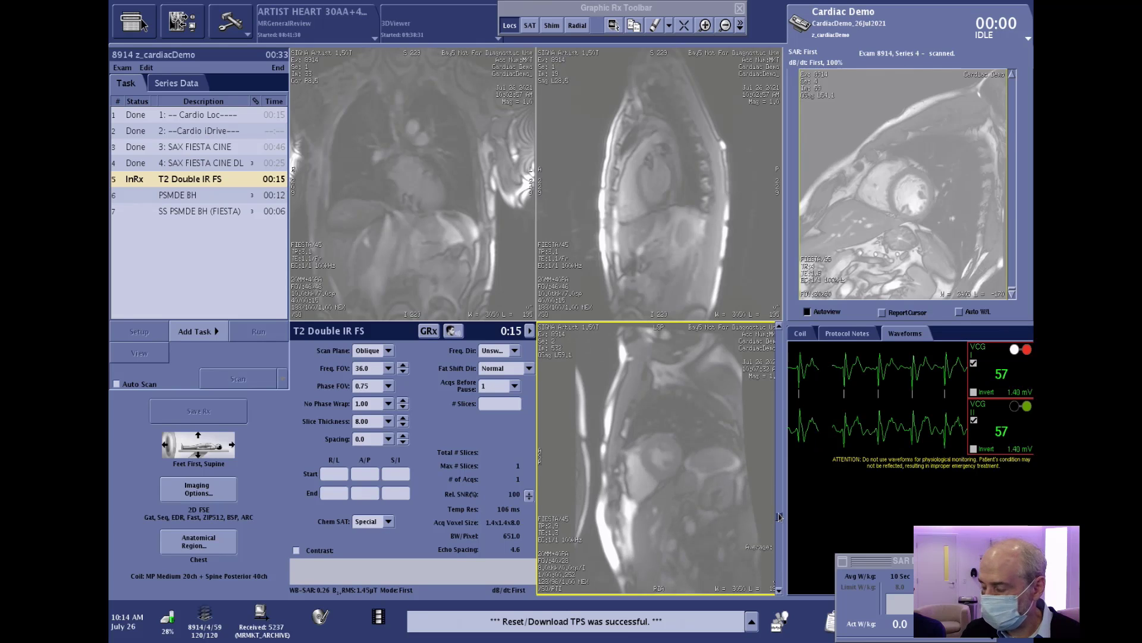
Place two oblique slices through the heart on the iDrive image, and adjust their angle and position.
left_click(660, 454)
left_click_drag(661, 394, 686, 413)
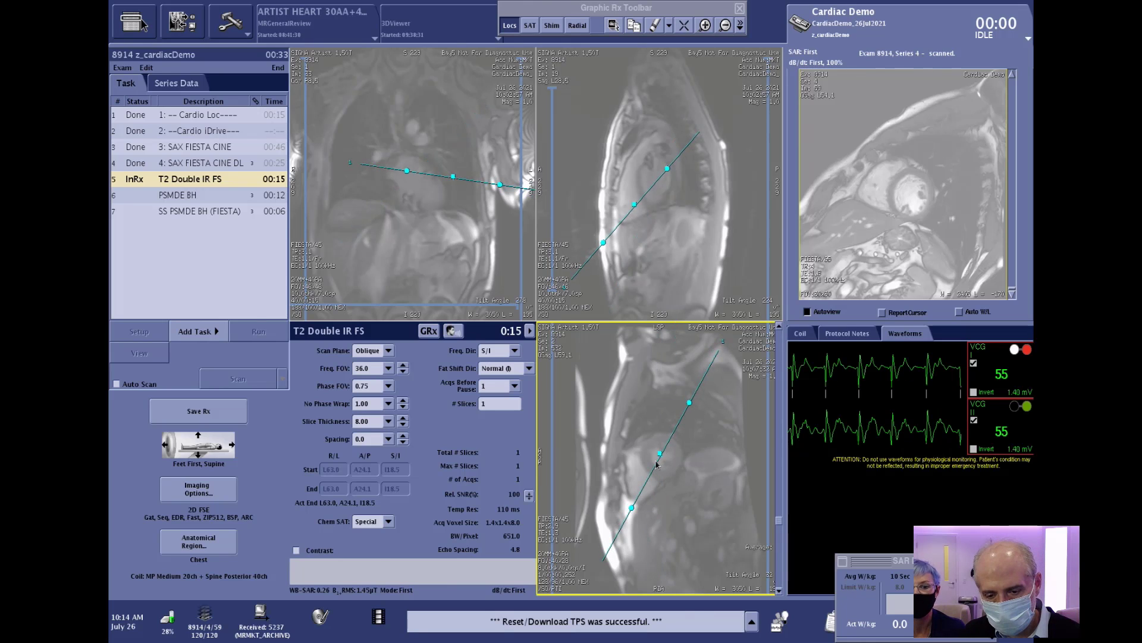
left_click_drag(656, 465, 657, 466)
left_click_drag(687, 411, 692, 414)
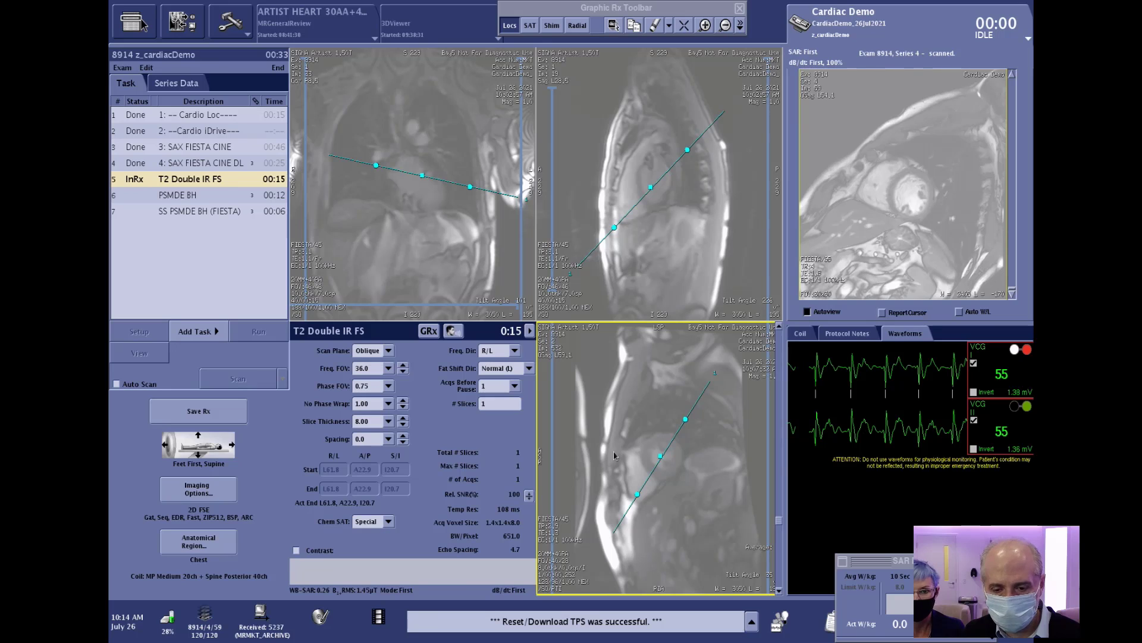
left_click_drag(661, 460, 655, 467)
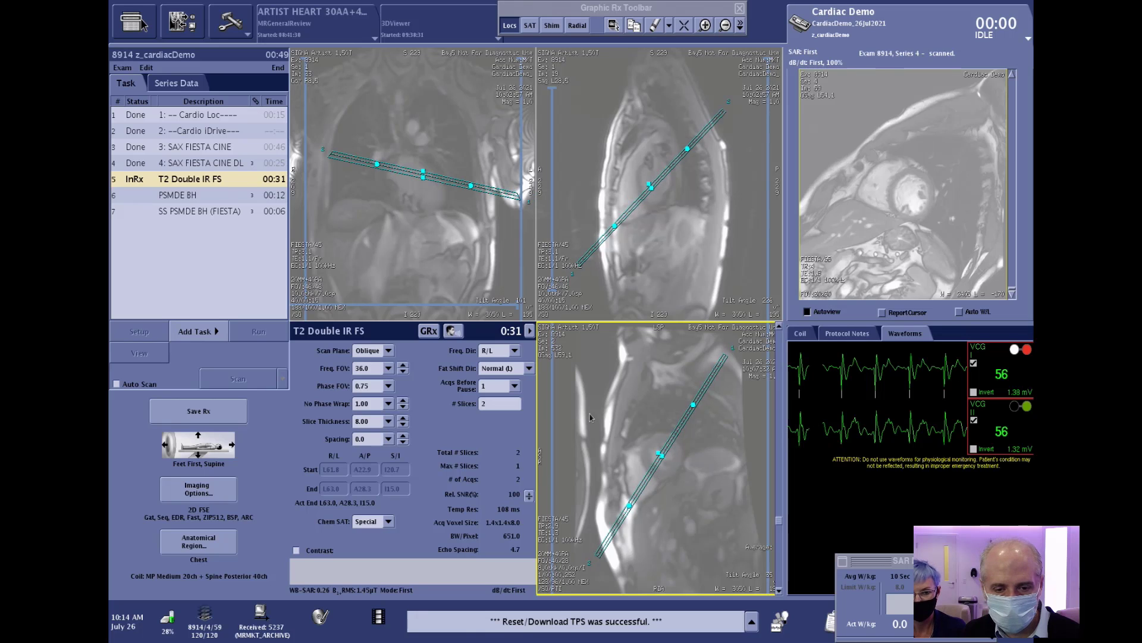
Keep 1 acquisition before pause for T2 Double IR FS, and save and scan the series.
left_click(530, 331)
left_click(515, 386)
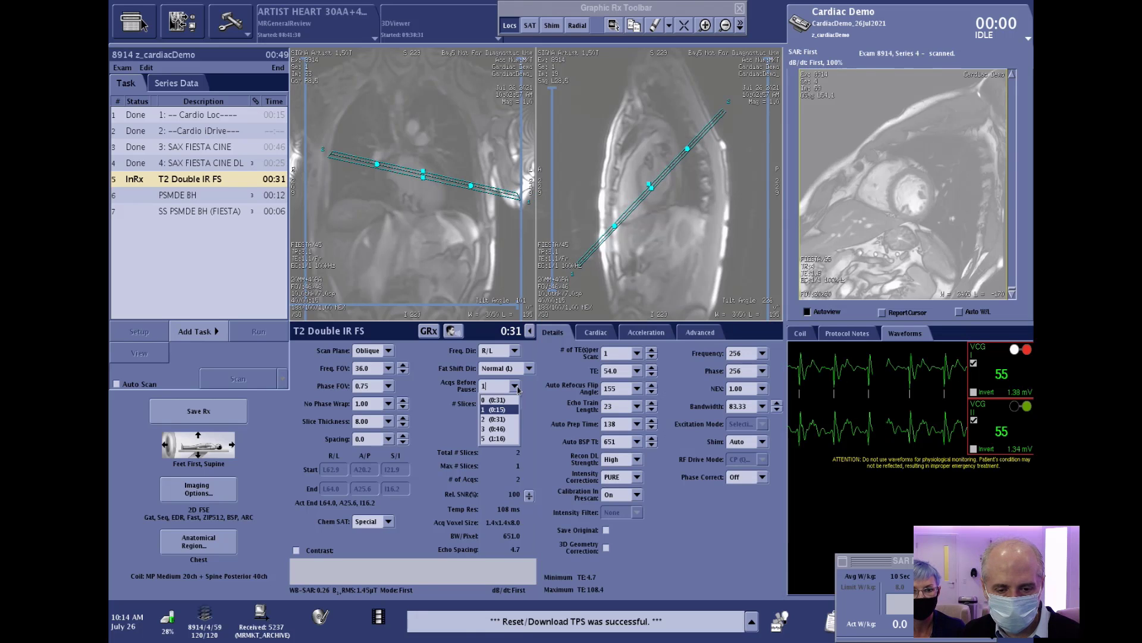
left_click(516, 387)
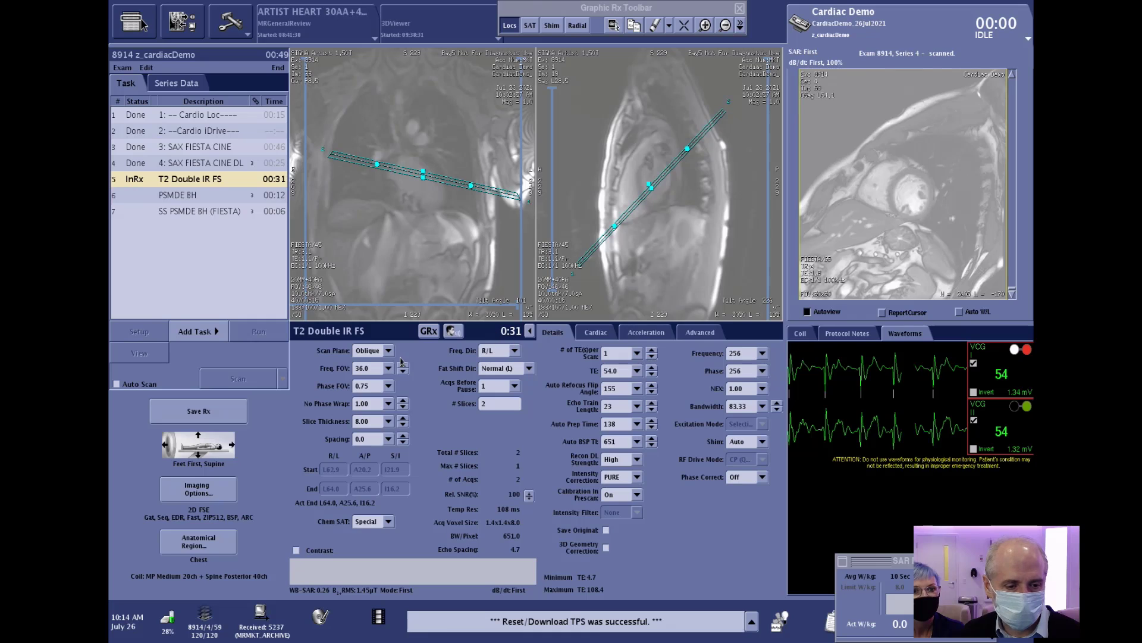
left_click(204, 419)
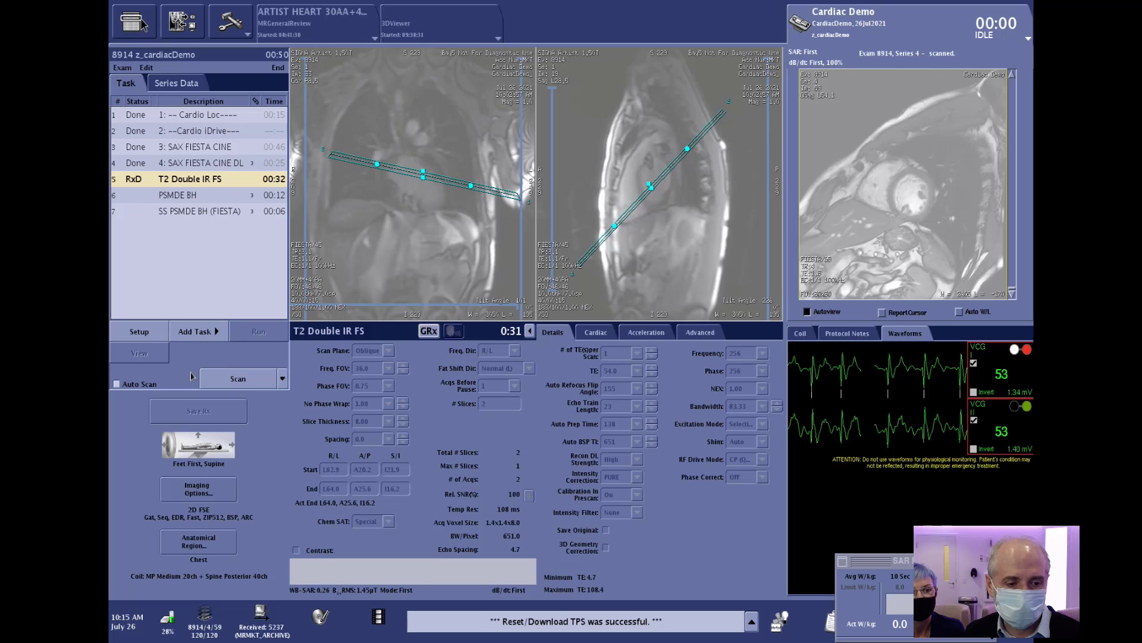
left_click(227, 377)
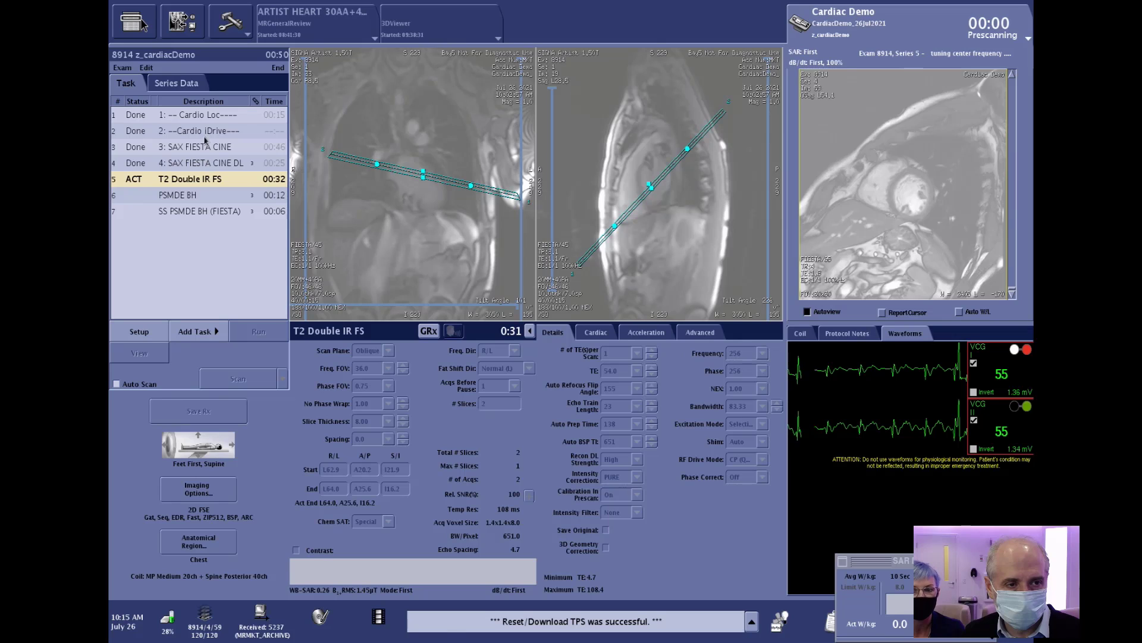
Sort the local exam list by date and select the Cardiac Demo exam from Jul 26 21.
left_click(194, 35)
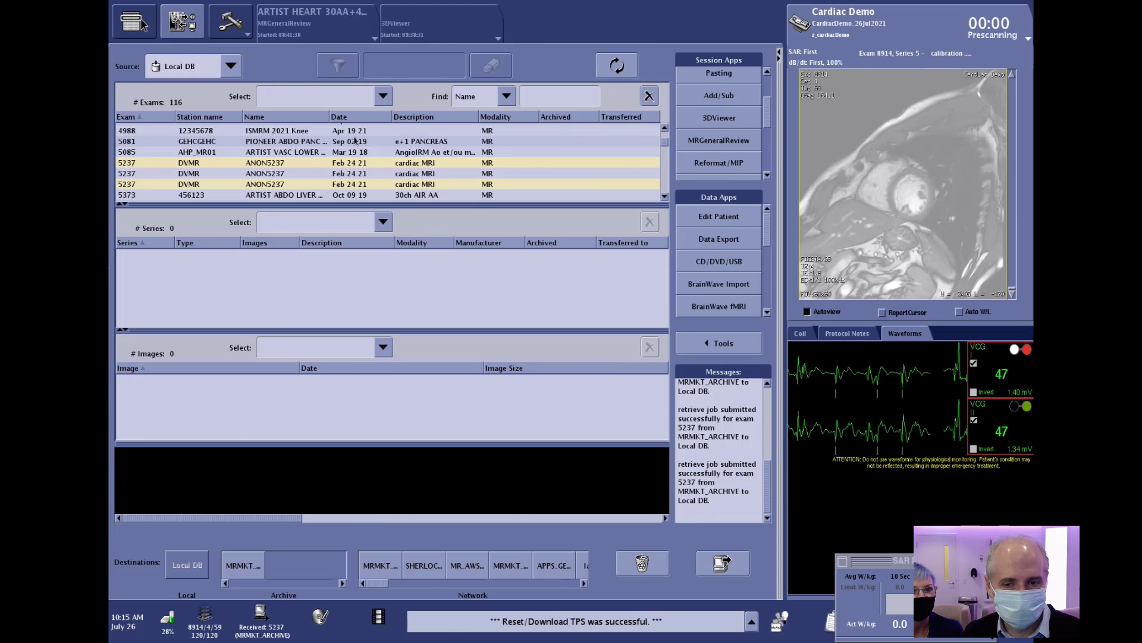
scroll(357, 141, "up", 5)
left_click(363, 117)
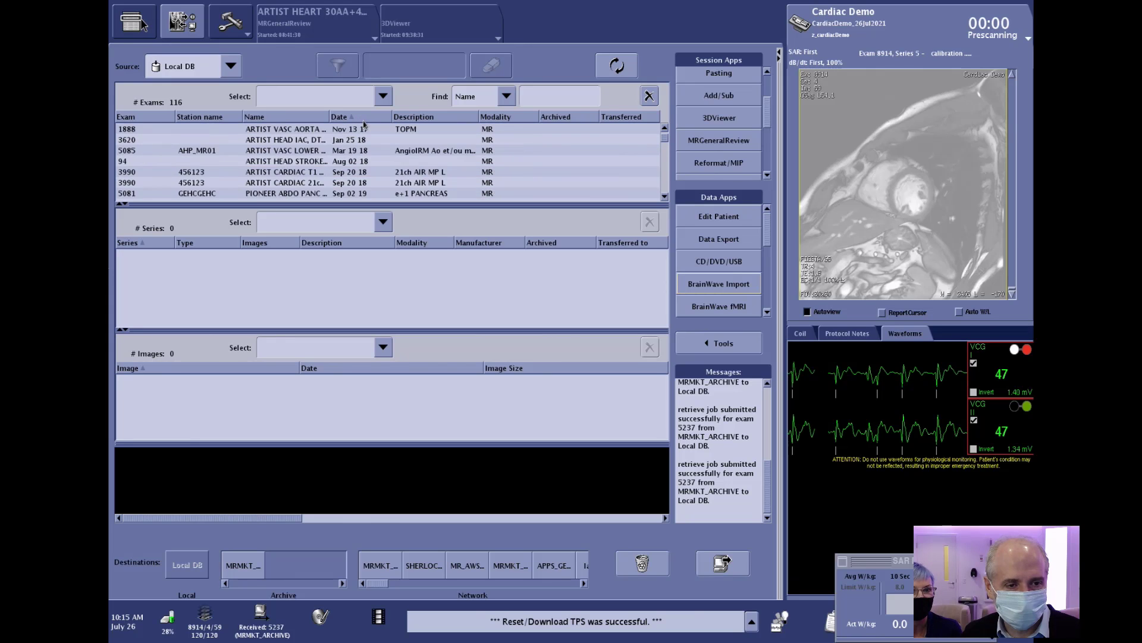
scroll(361, 127, "down", 15)
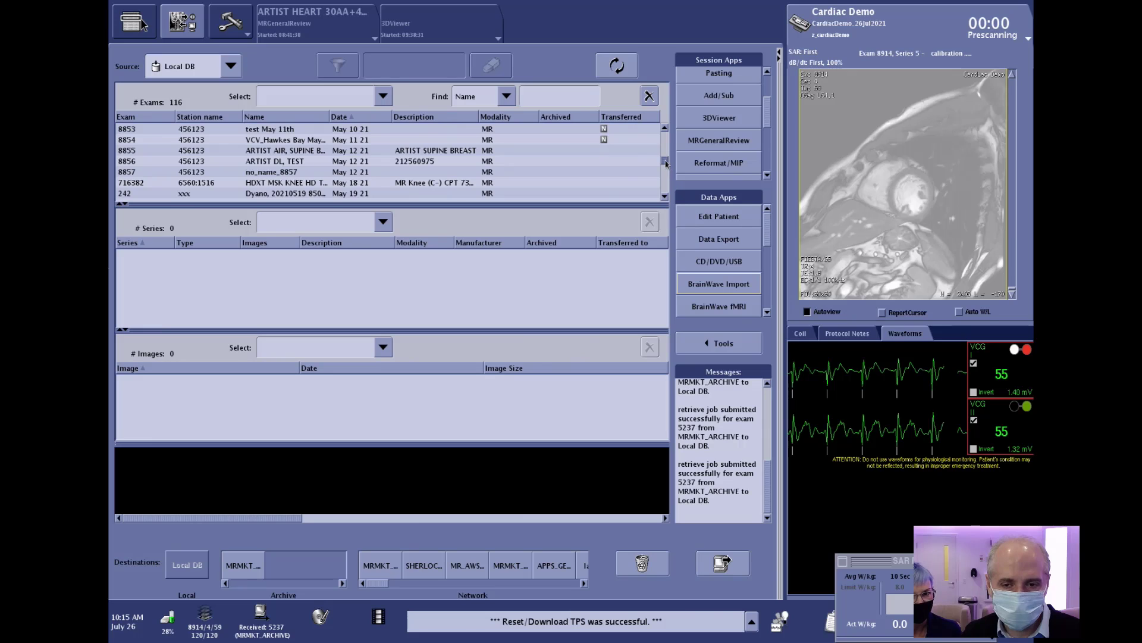
left_click_drag(665, 161, 665, 196)
left_click(391, 197)
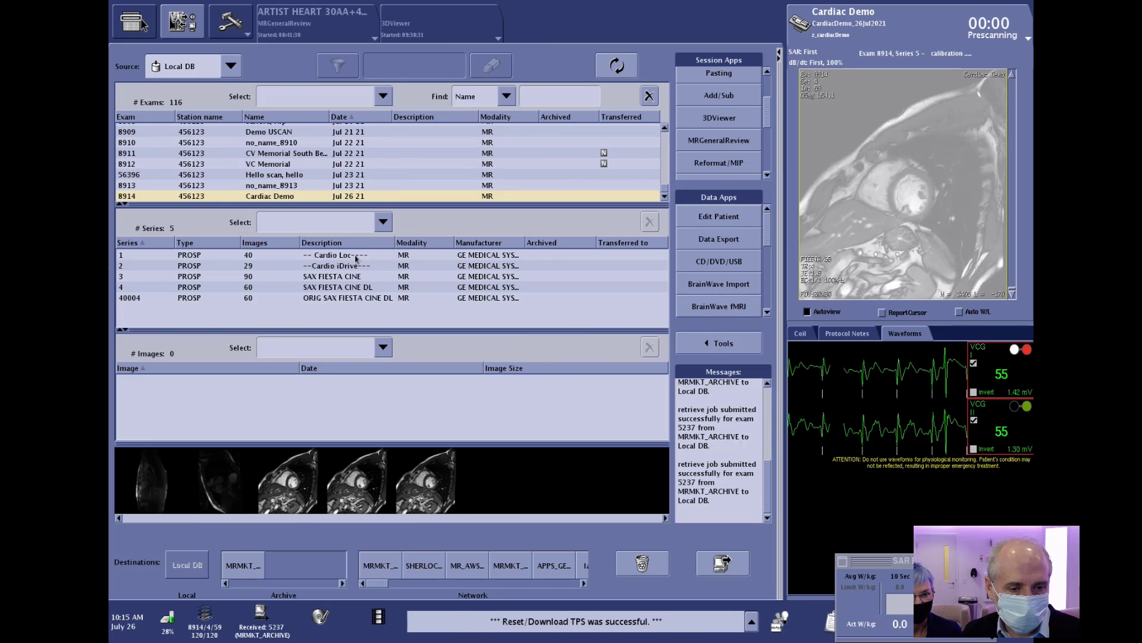
Load the SAX FIESTA CINE series into MRGeneralReview.
left_click(340, 279)
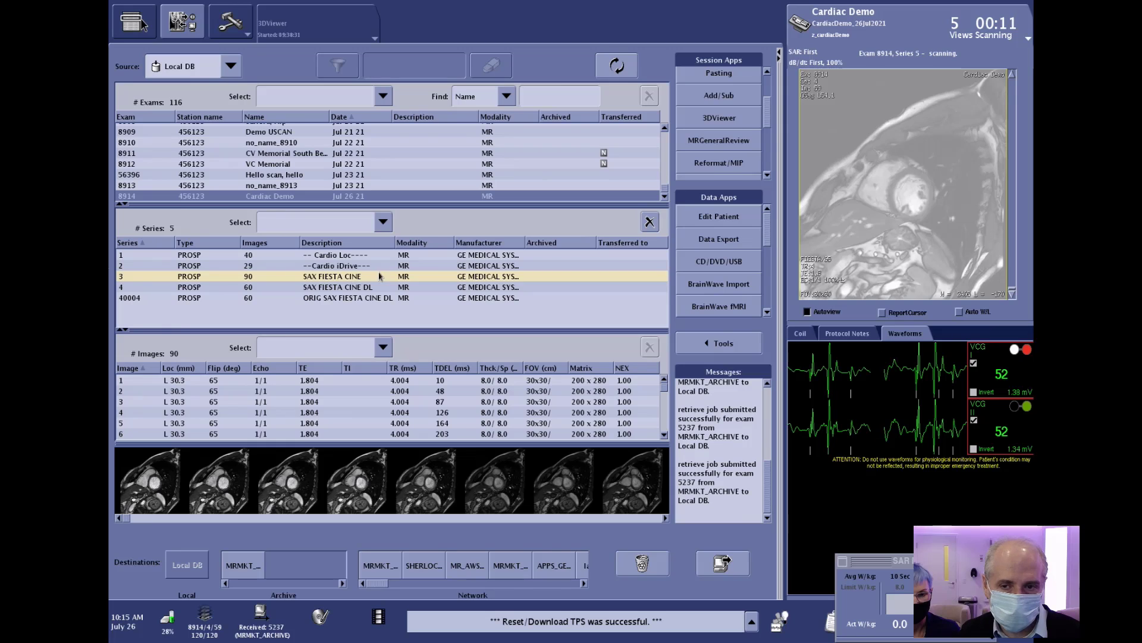
left_click(723, 147)
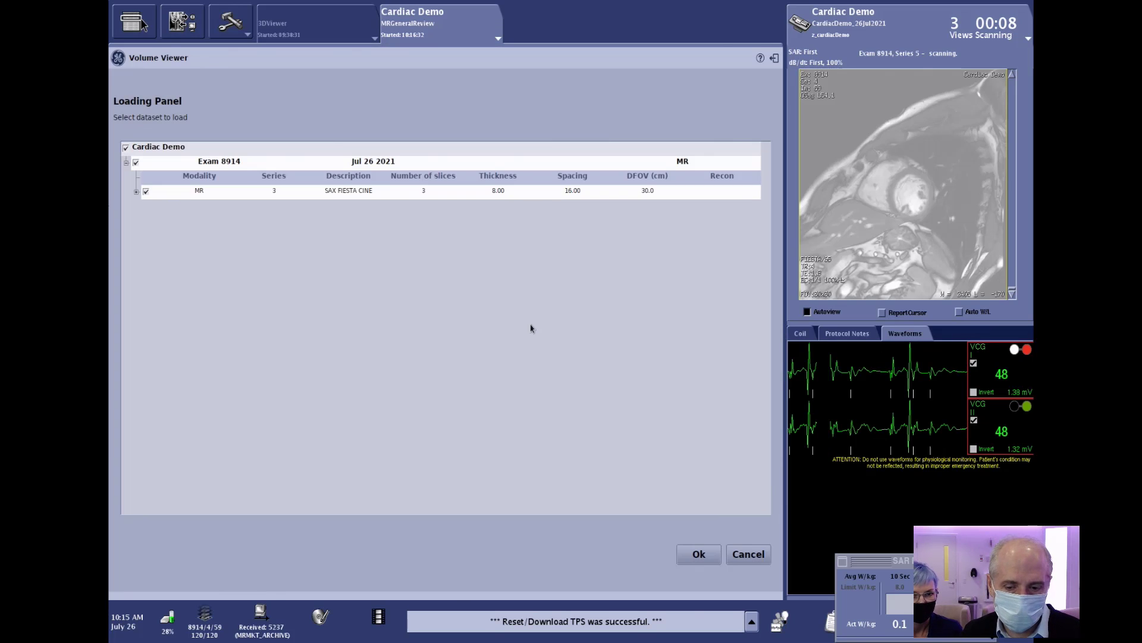
left_click(698, 555)
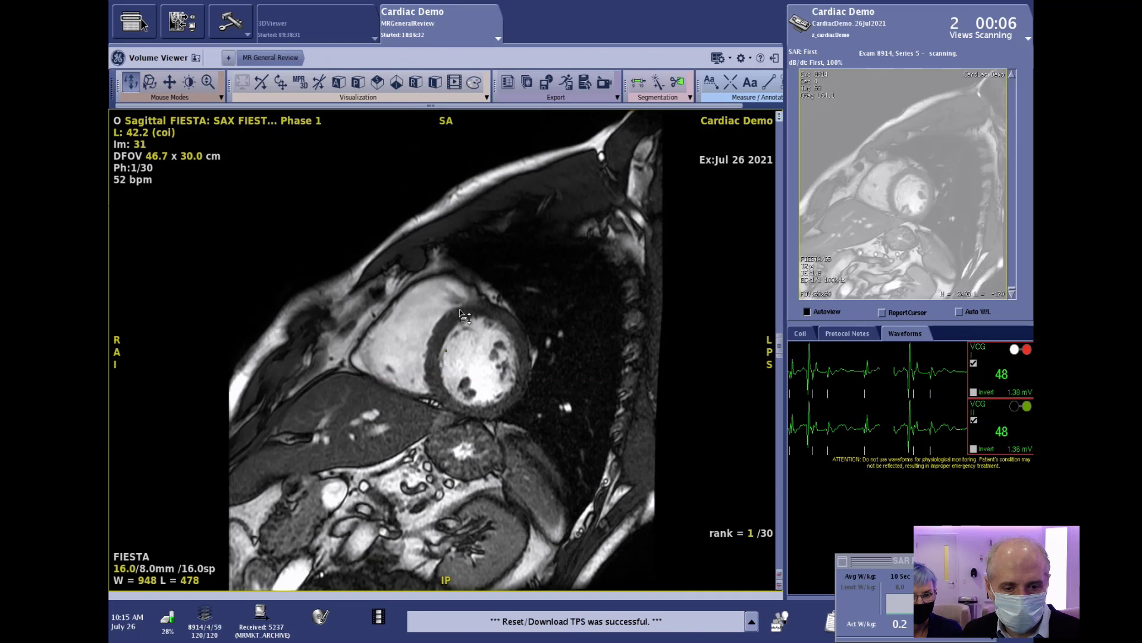
Adjust the SAX FIESTA CINE contrast, move to the next slice and step through its cardiac phases to examine the heart's motion.
left_click_drag(443, 369, 559, 383)
scroll(563, 385, "down", 1)
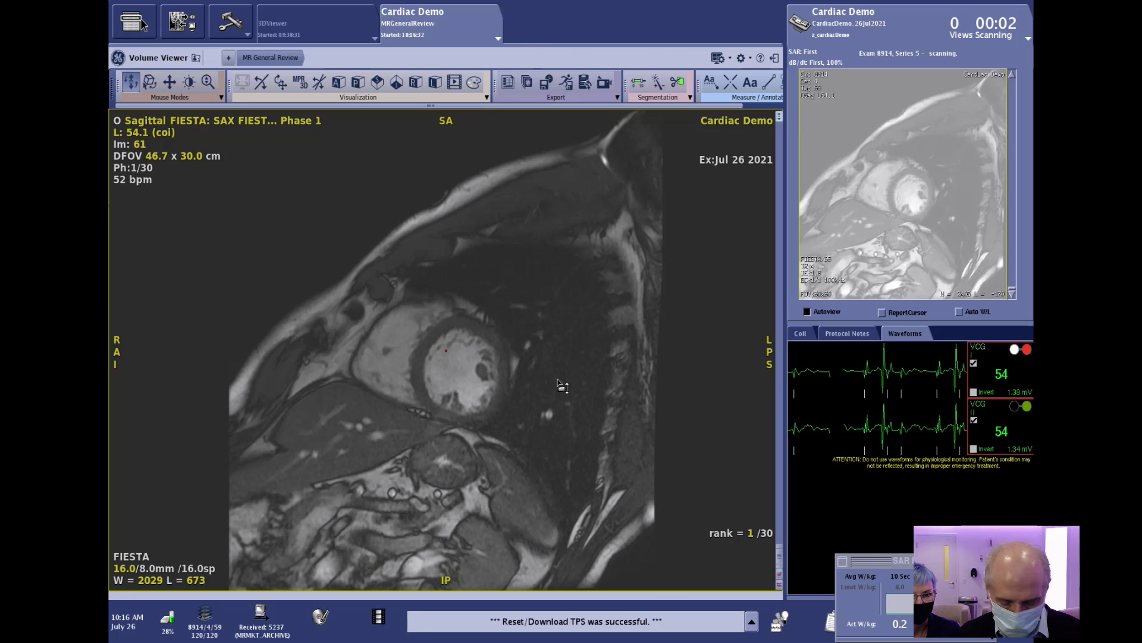
key("Left")
key("Left")
key("Left")
key("Left")
key("Left")
key("Left")
key("Left")
key("Left")
key("Left")
key("Left")
key("Left")
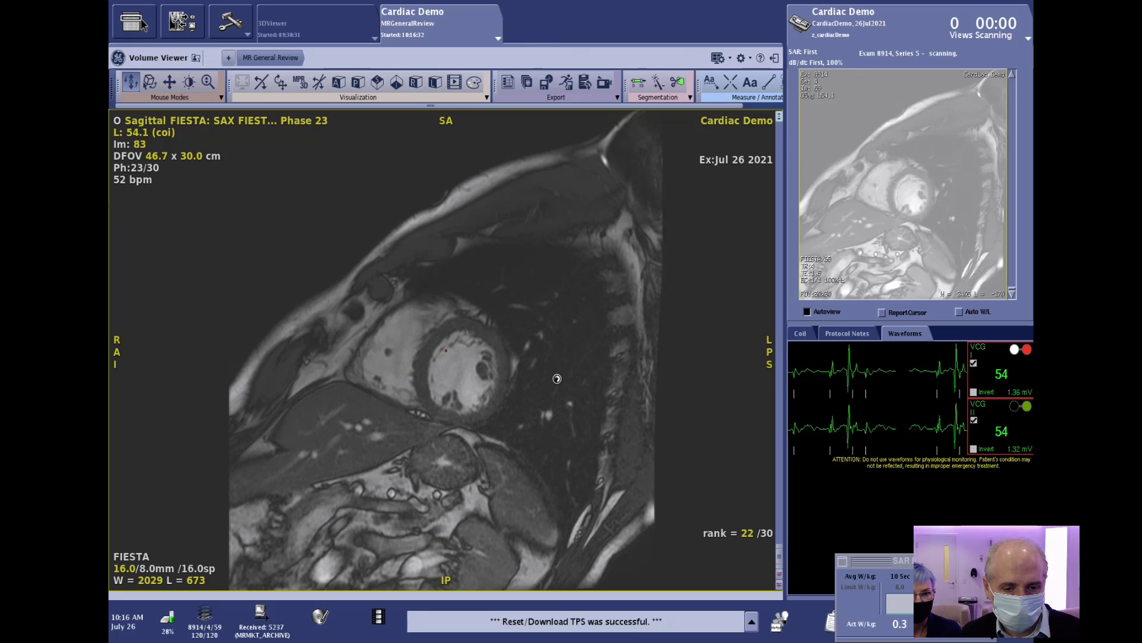
key("Left")
key("Left")
key("Left")
key("Left")
key("Left")
key("Left")
key("Left")
key("Left")
key("Left")
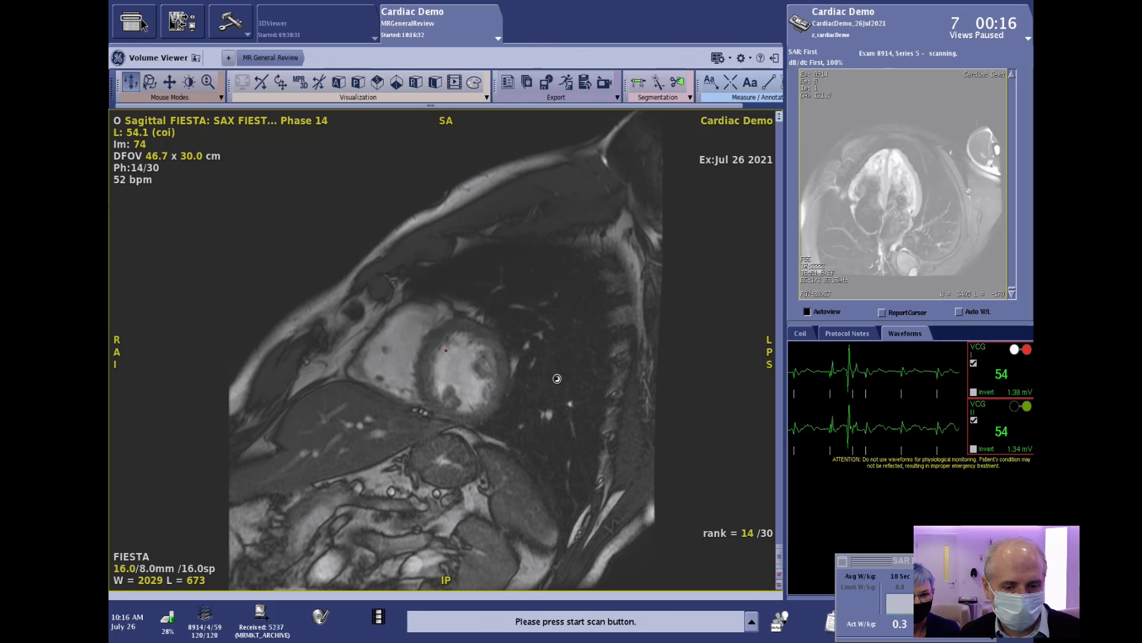
key("Left")
key("Left")
key("Left")
key("Left")
key("Left")
key("Left")
key("Left")
key("Left")
key("Left")
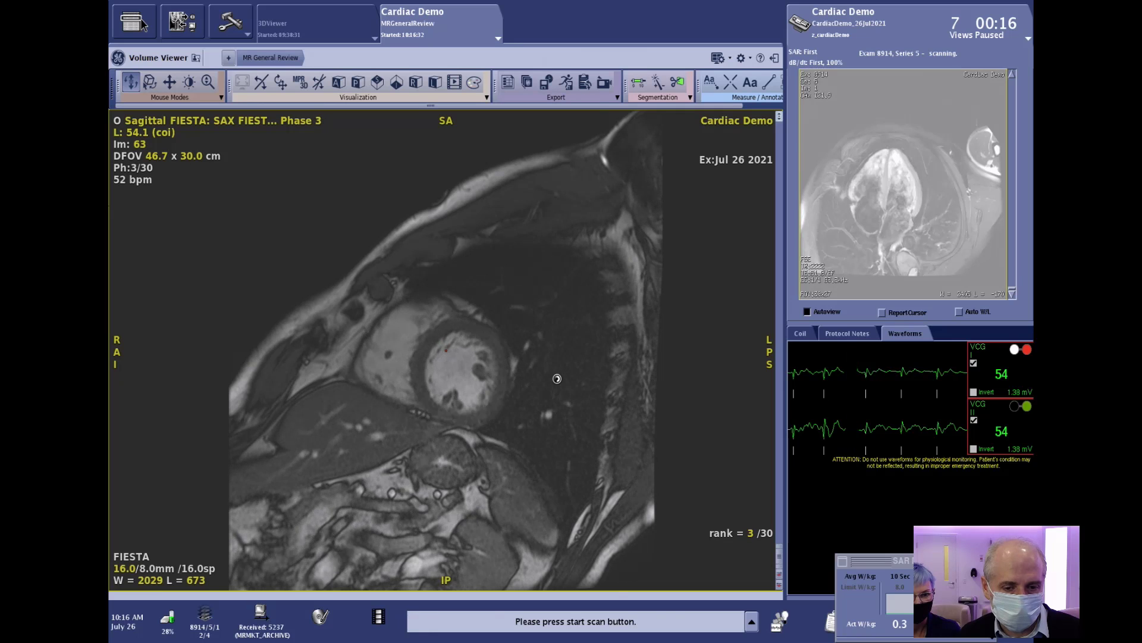
key("Left")
key("Left")
key("Left")
key("Left")
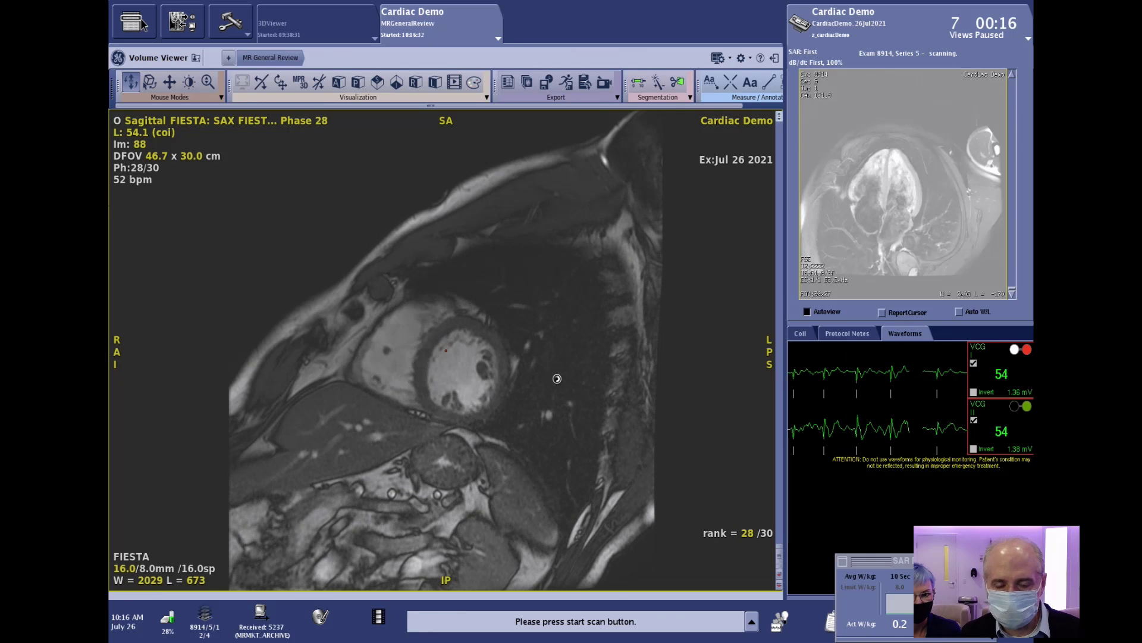
key("Left")
key("Left")
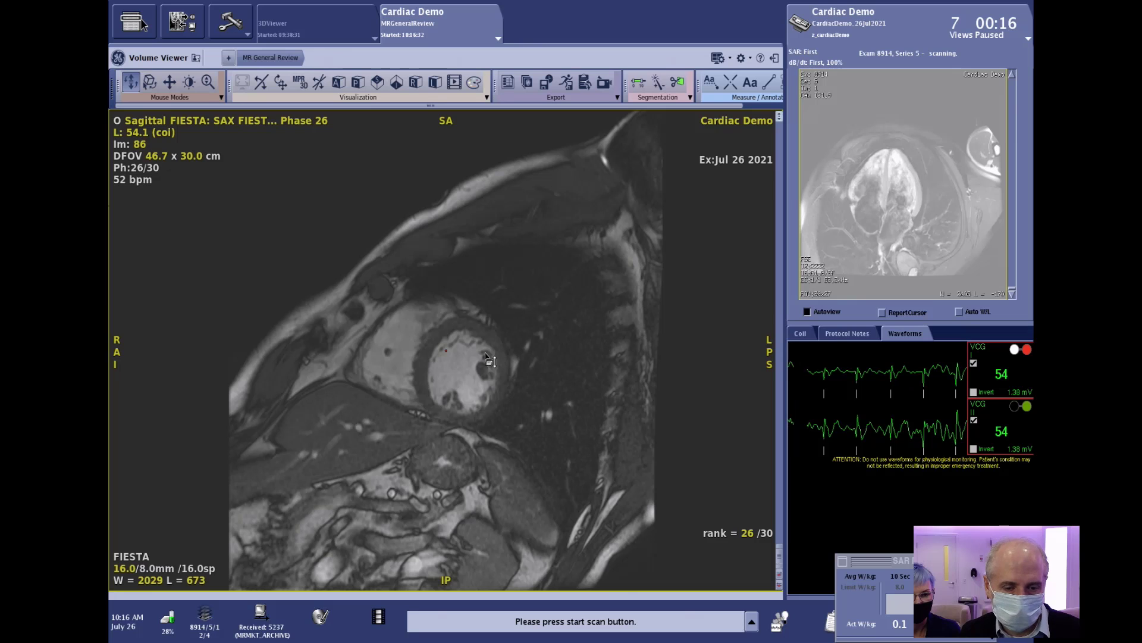
Adjust the SAX FIESTA CINE contrast to about W 1229 and L 486, and adjust the Autoview image's contrast.
left_click_drag(476, 395, 394, 316)
left_click_drag(873, 156, 963, 193)
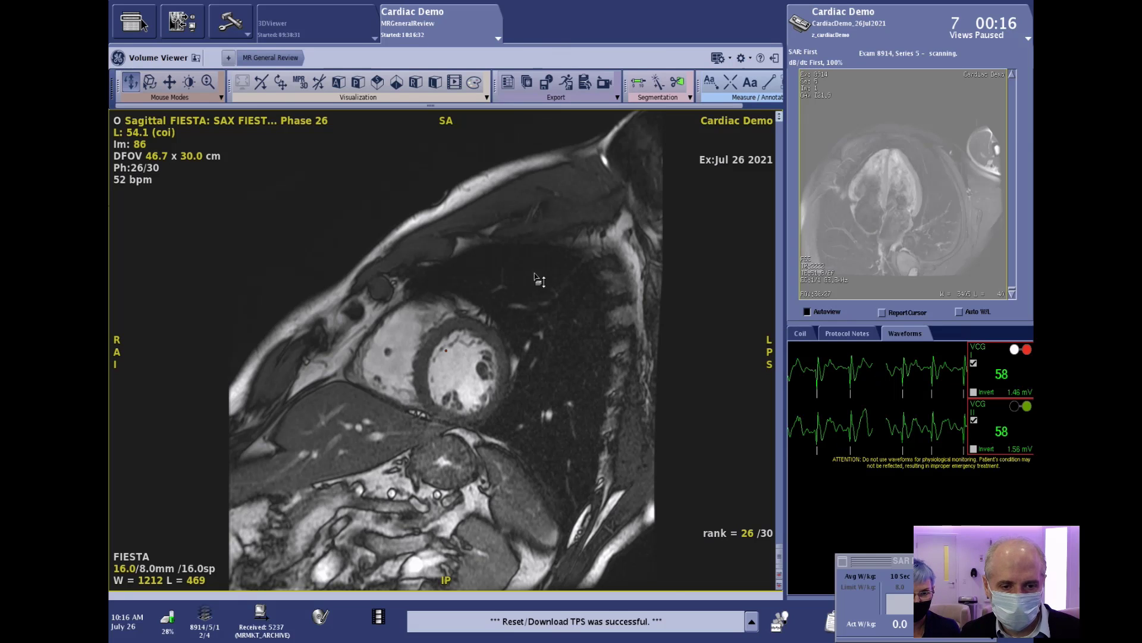
left_click_drag(530, 276, 573, 326)
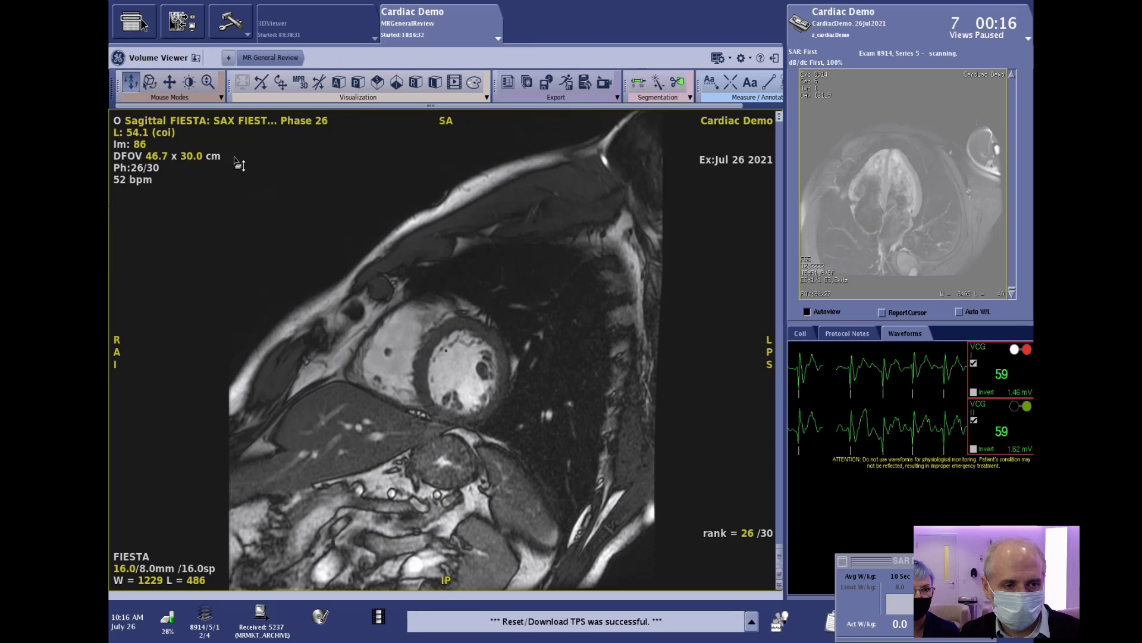
Load SAX FIESTA CINE DL into the view, adjust its contrast to about W 932 and L 436, and close the series list.
left_click(196, 57)
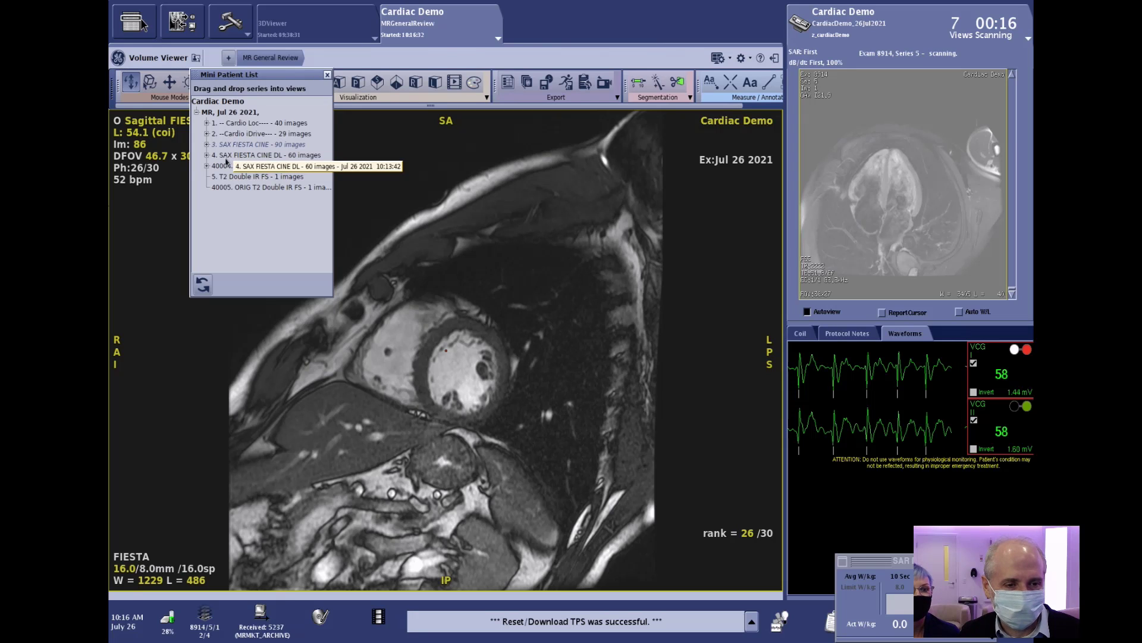
left_click_drag(228, 157, 497, 316)
scroll(497, 316, "down", 2)
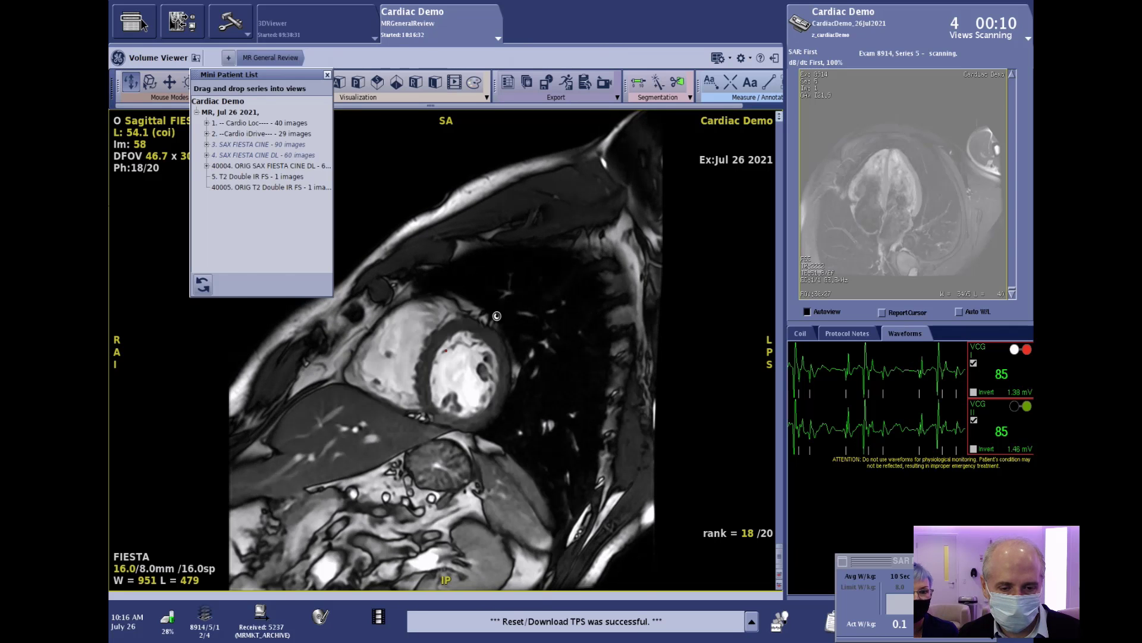
left_click_drag(497, 377, 458, 327)
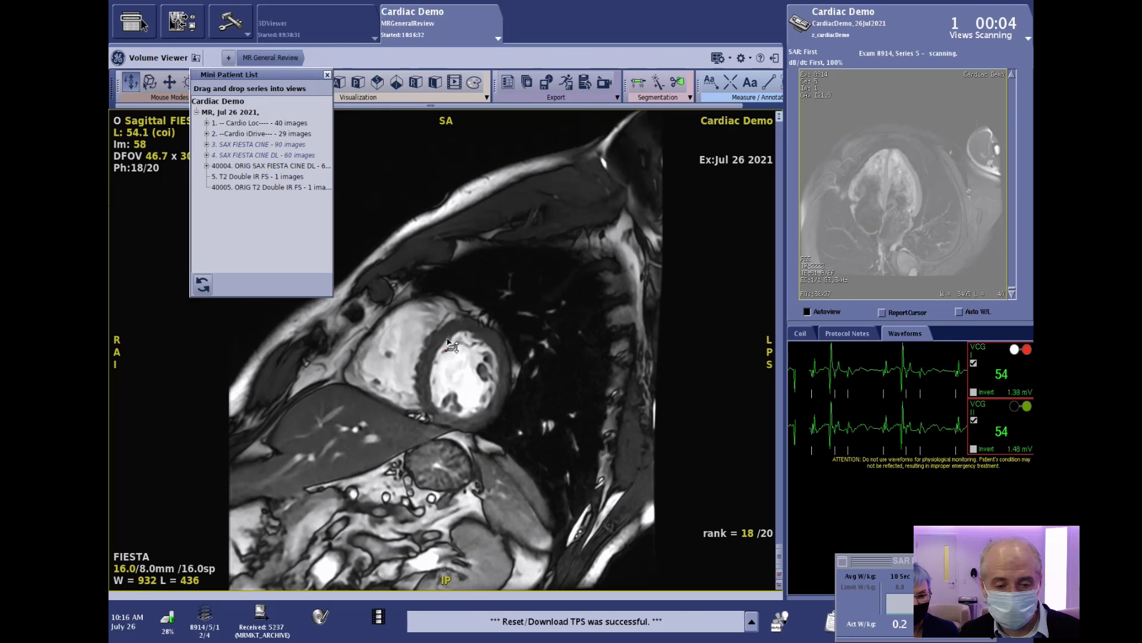
left_click(327, 75)
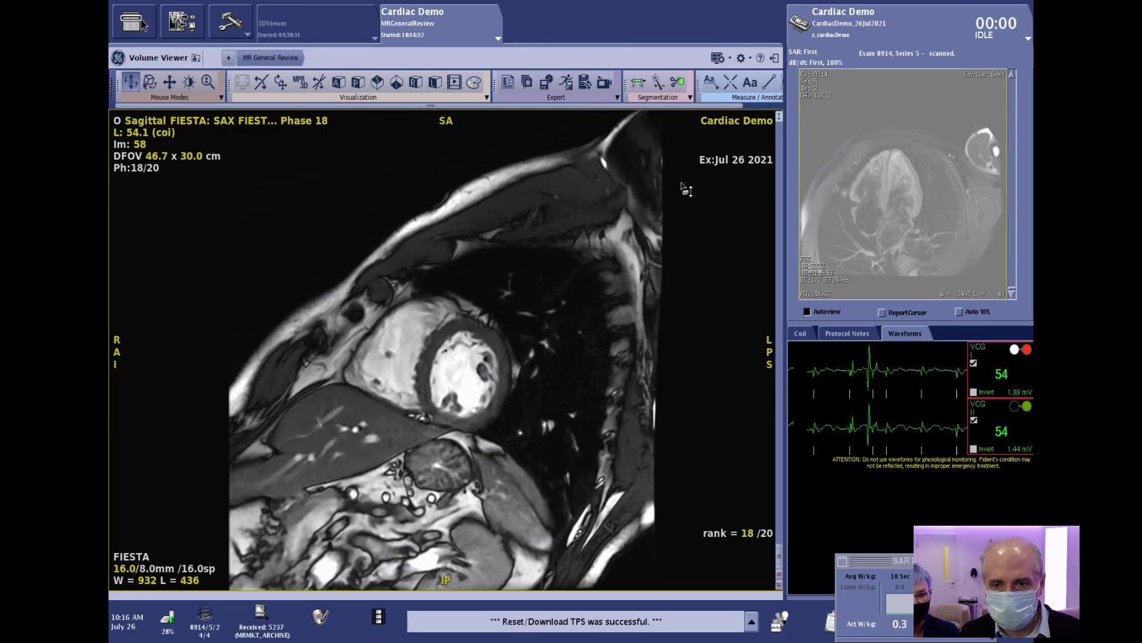
Split the viewer into two side-by-side views and show SAX FIESTA CINE DL beside ORIG SAX FIESTA CINE DL.
left_click(718, 58)
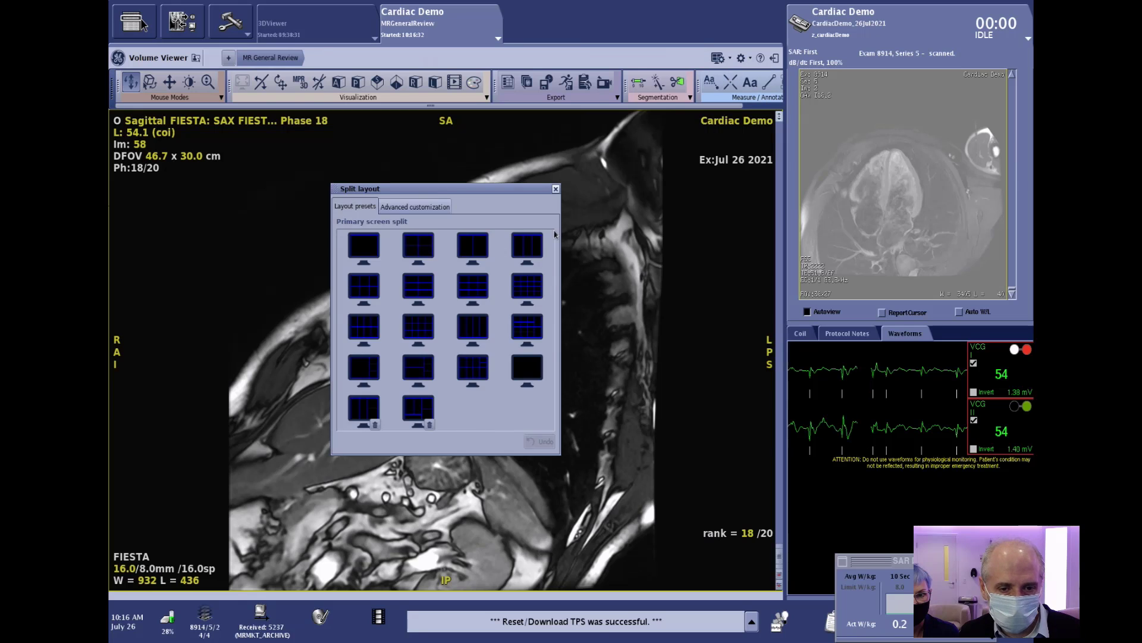
left_click(476, 246)
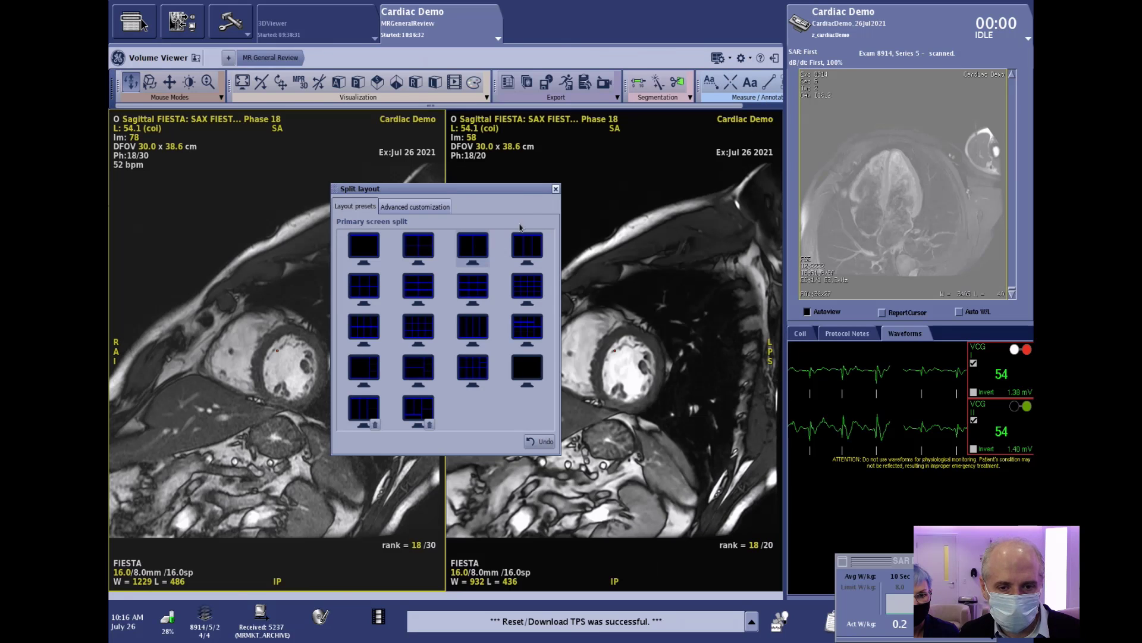
left_click(555, 189)
left_click(584, 118)
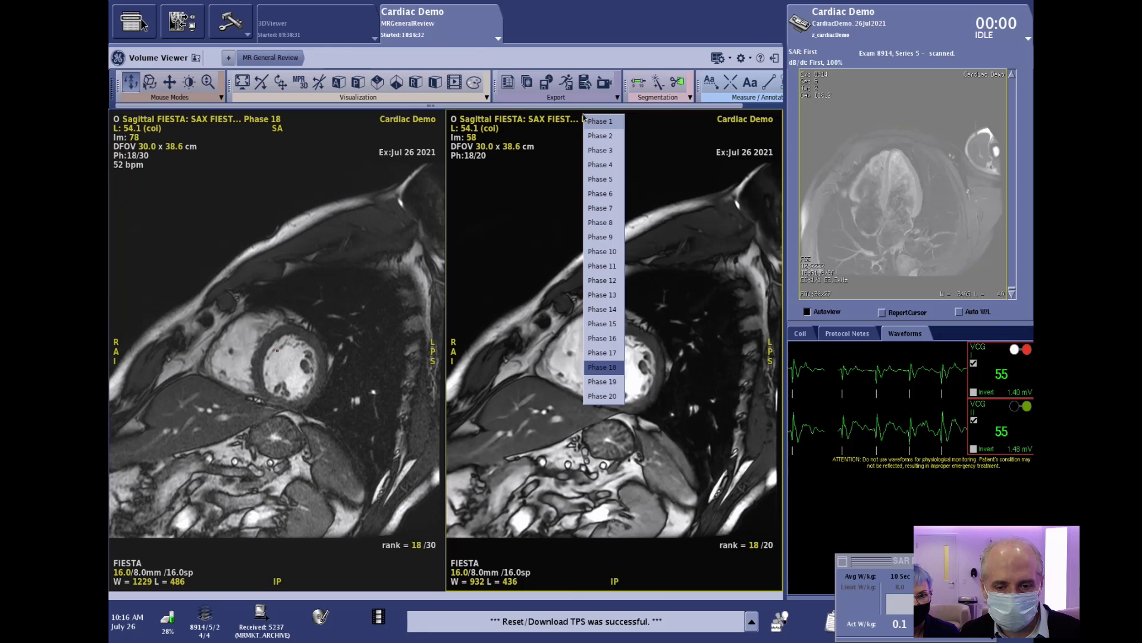
left_click(548, 123)
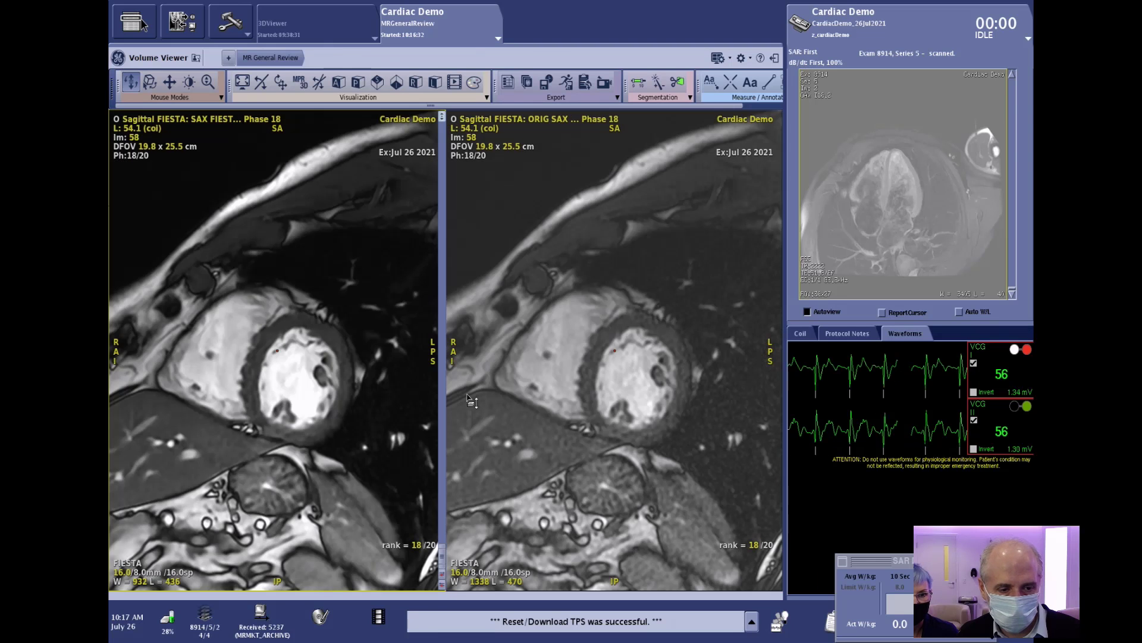
Match the contrast of both views, with about W 1227, L 356 for the DL series and W 1318, L 299 for ORIG.
left_click_drag(564, 402, 508, 322)
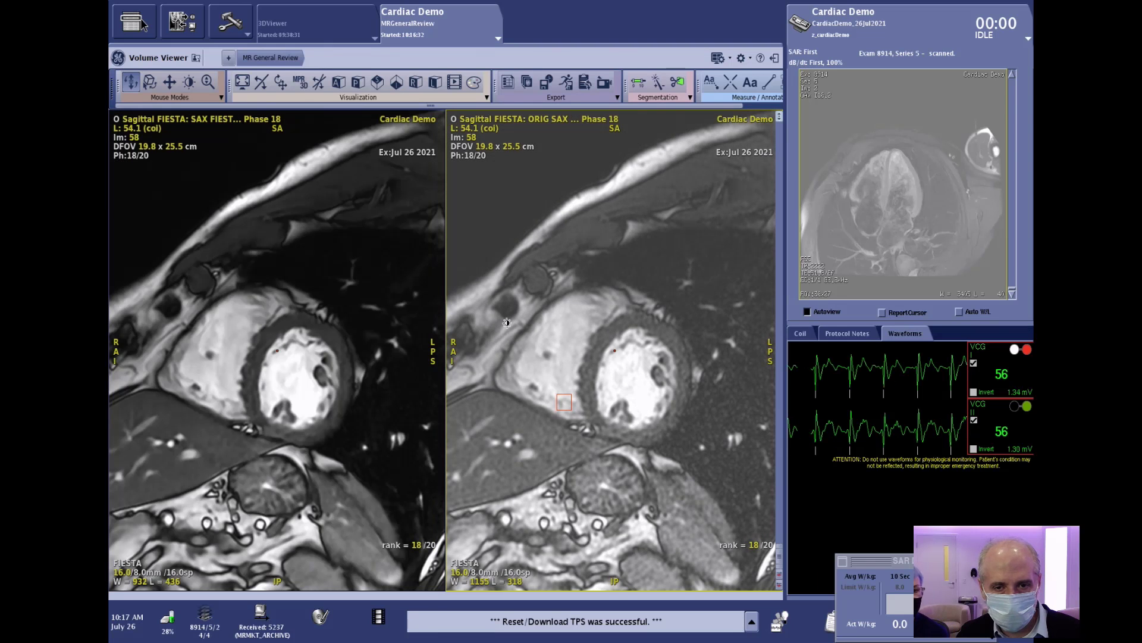
left_click_drag(296, 321, 380, 290)
left_click_drag(597, 392, 661, 371)
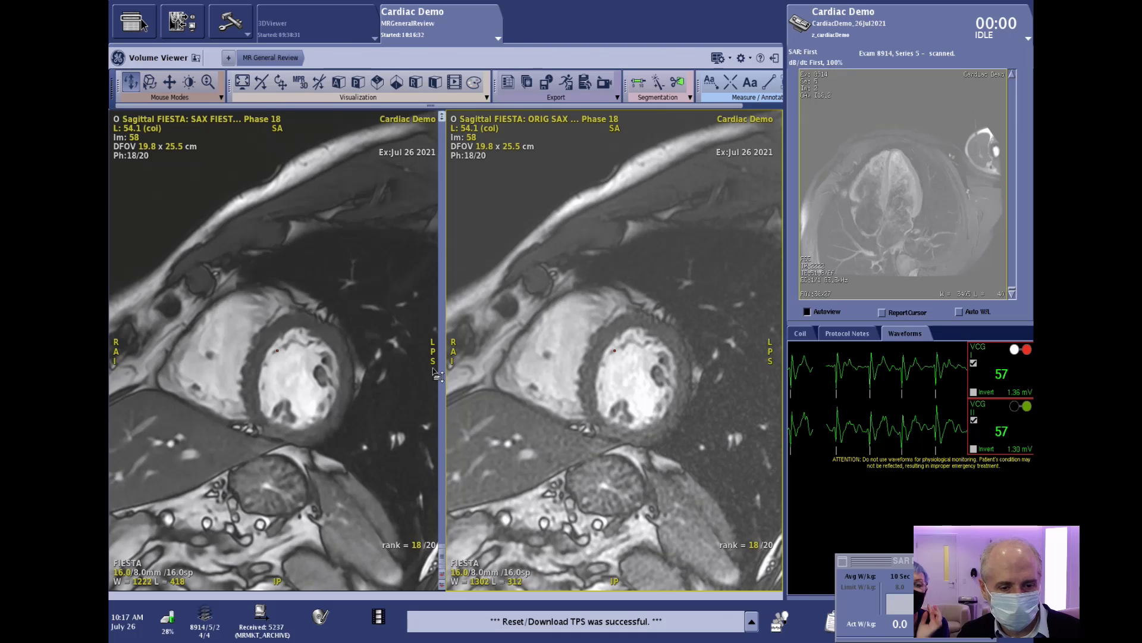
left_click_drag(380, 386, 391, 324)
left_click_drag(577, 389, 614, 357)
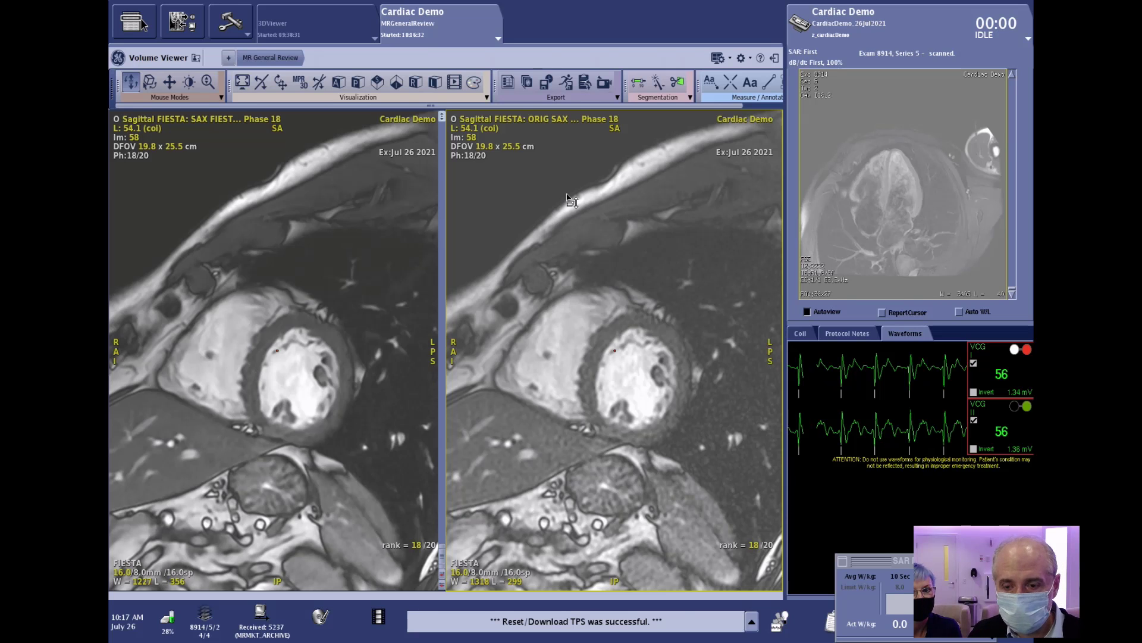
Return to the scan session, set up the PSMDE BH series and set its Prep Time to 200.
left_click(842, 29)
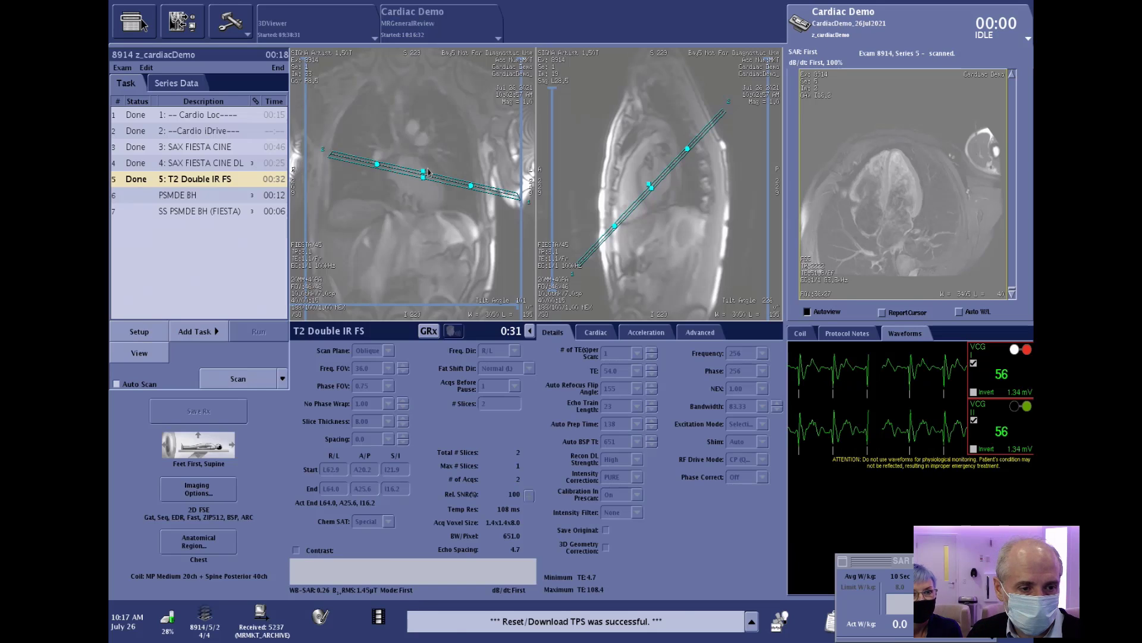
left_click(199, 195)
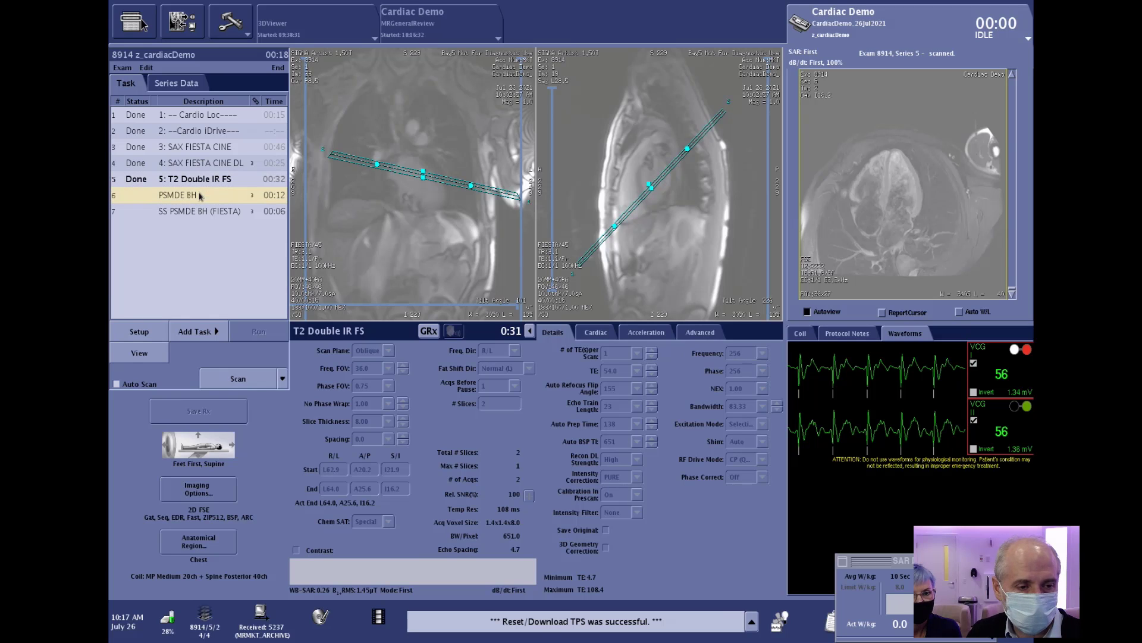
left_click(158, 333)
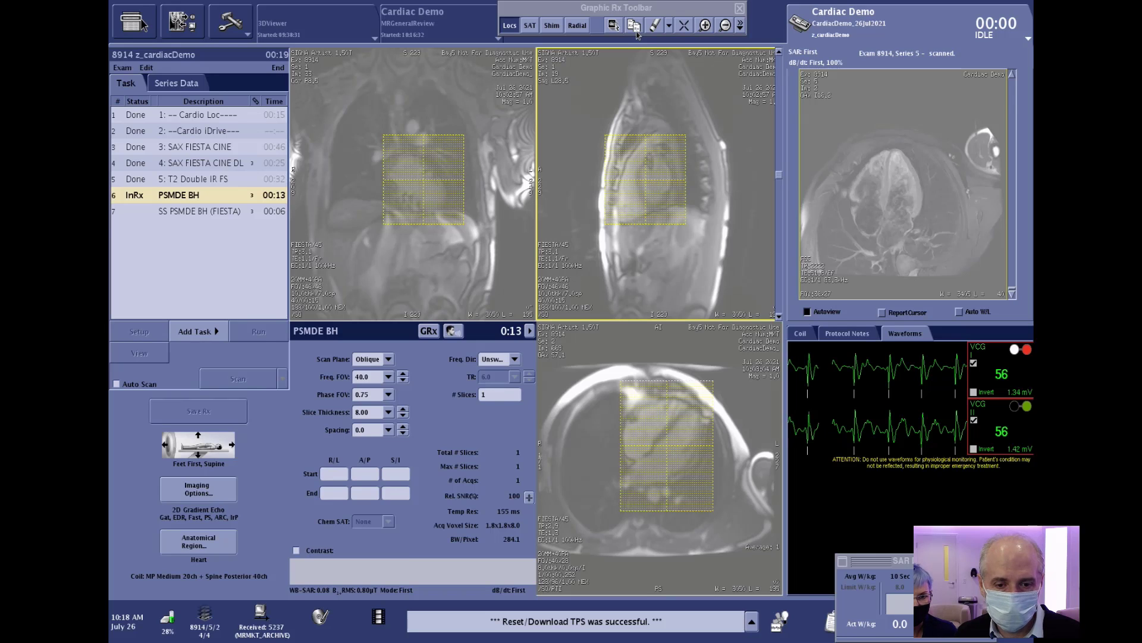
left_click(529, 331)
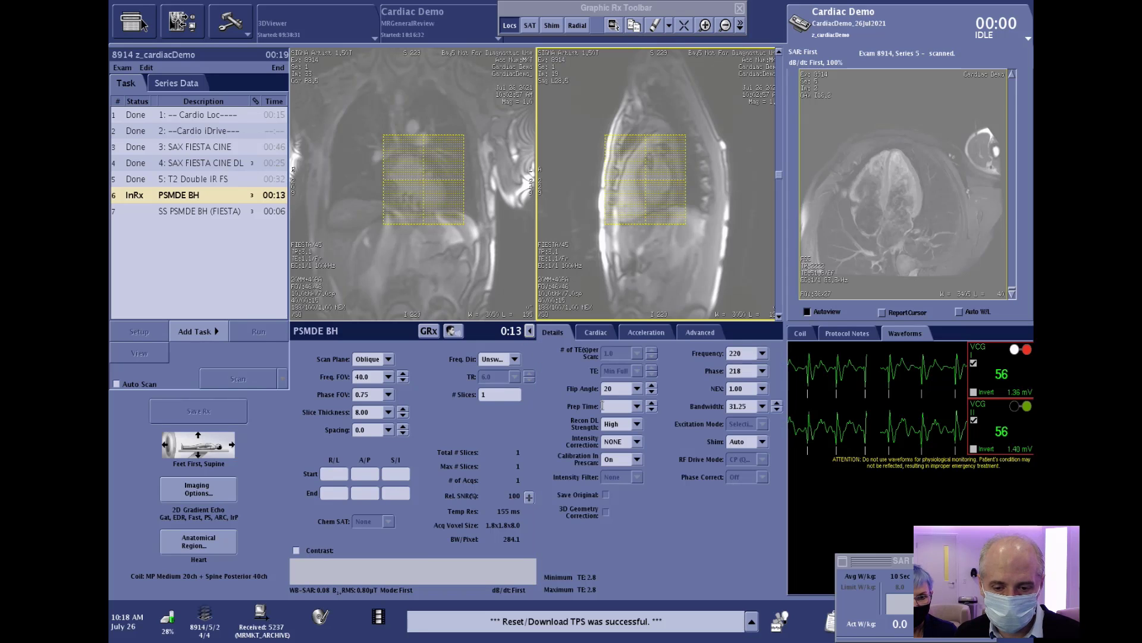
left_click(637, 405)
left_click(630, 431)
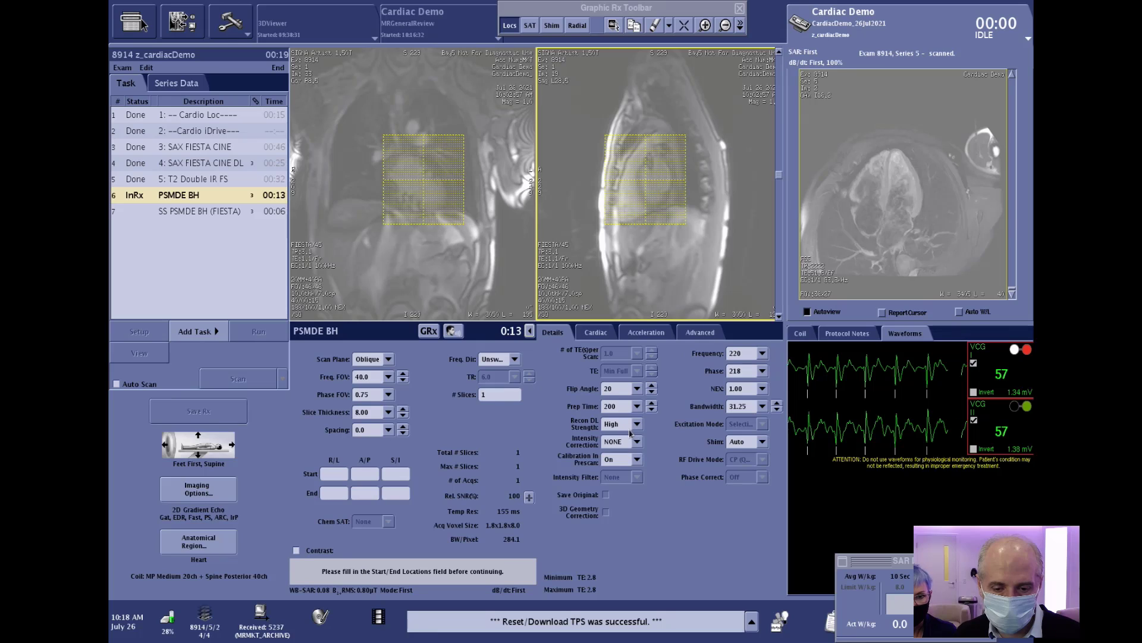
Keep the Recon DL Strength of PSMDE BH at High and darken the localizer images.
left_click(636, 424)
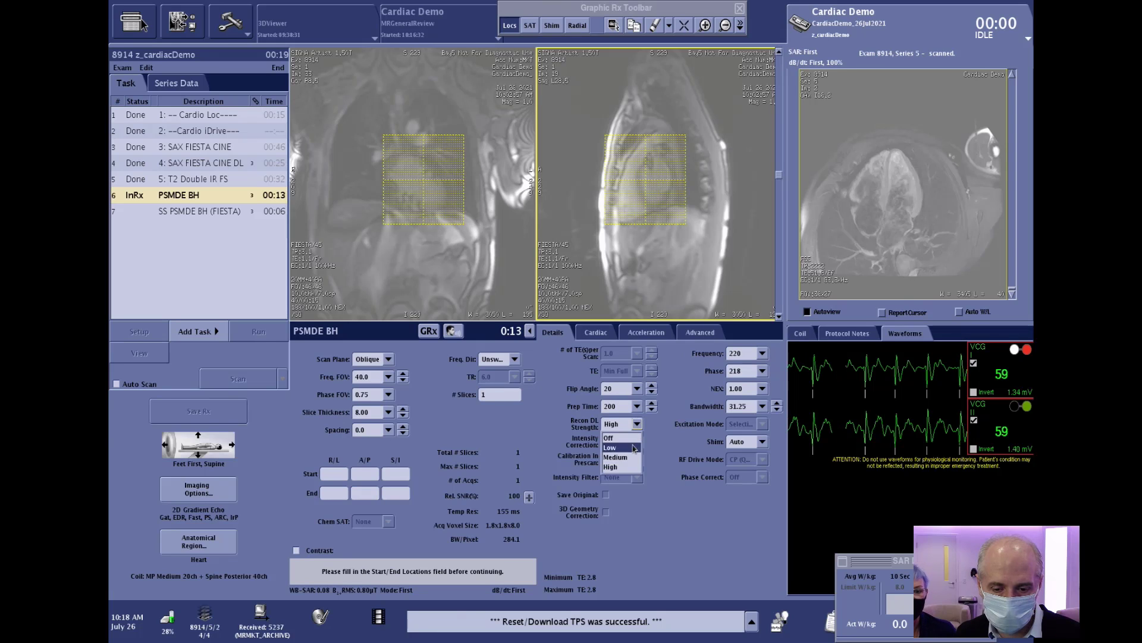
left_click(632, 467)
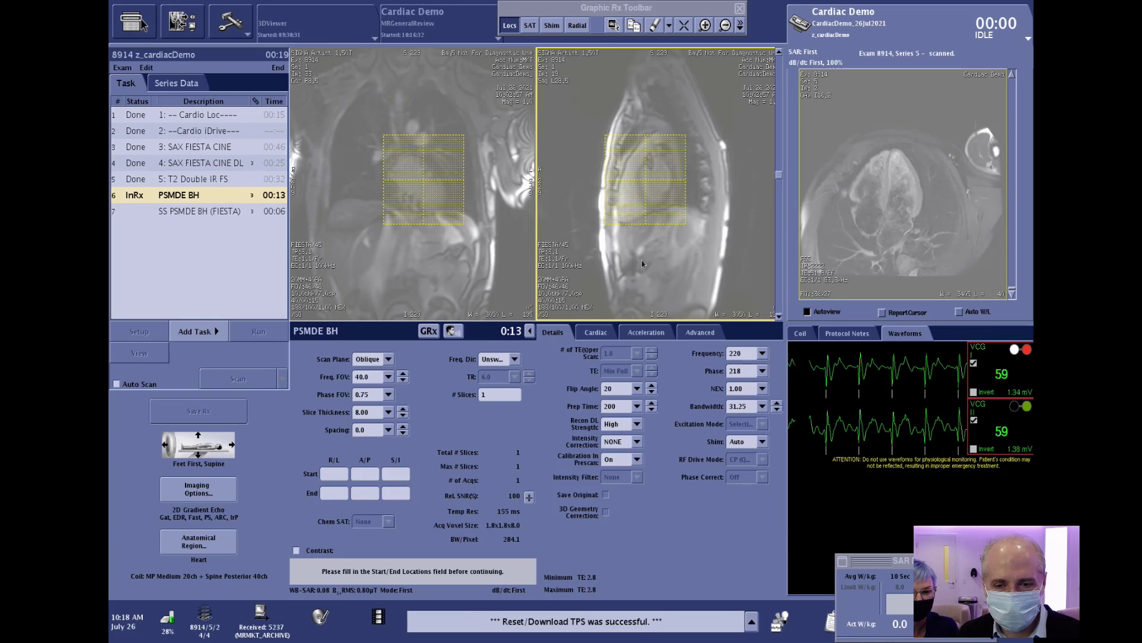
left_click_drag(649, 100, 757, 173)
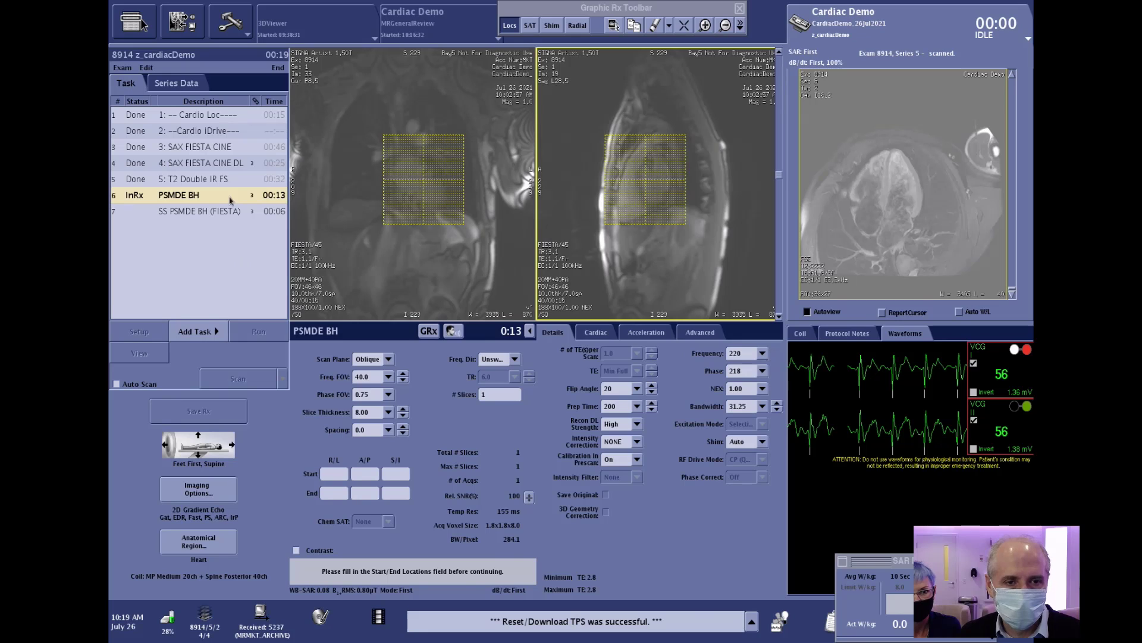
Return to the MR General Review session, refresh its series list and load series 5, T2 Double IR FS, into one view.
left_click(440, 24)
left_click(197, 58)
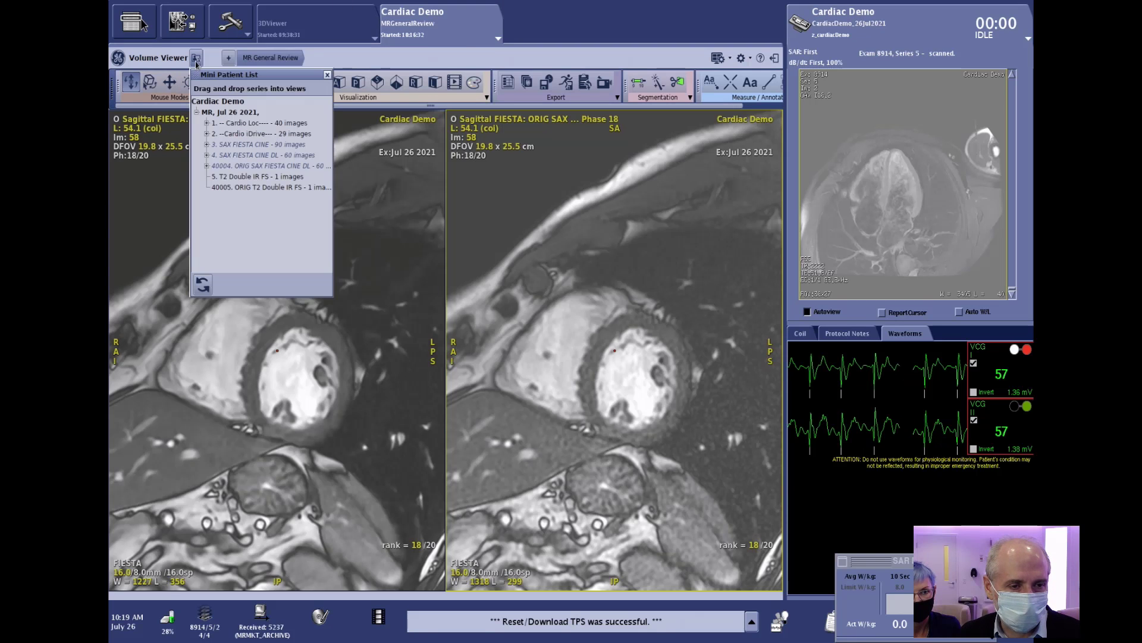
left_click(203, 284)
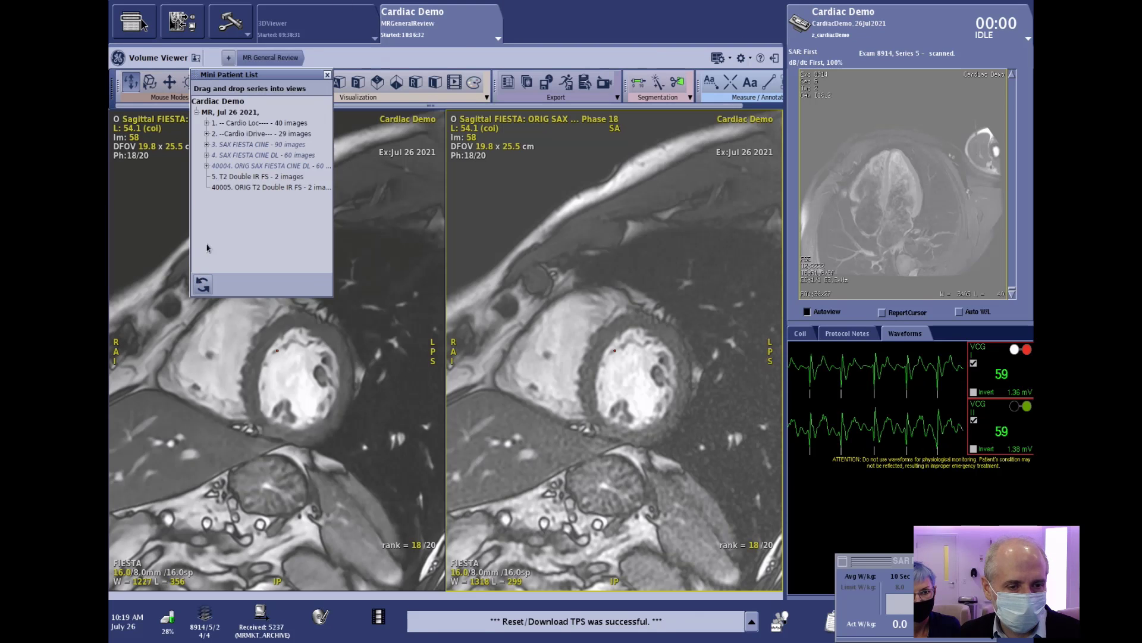
left_click(222, 177)
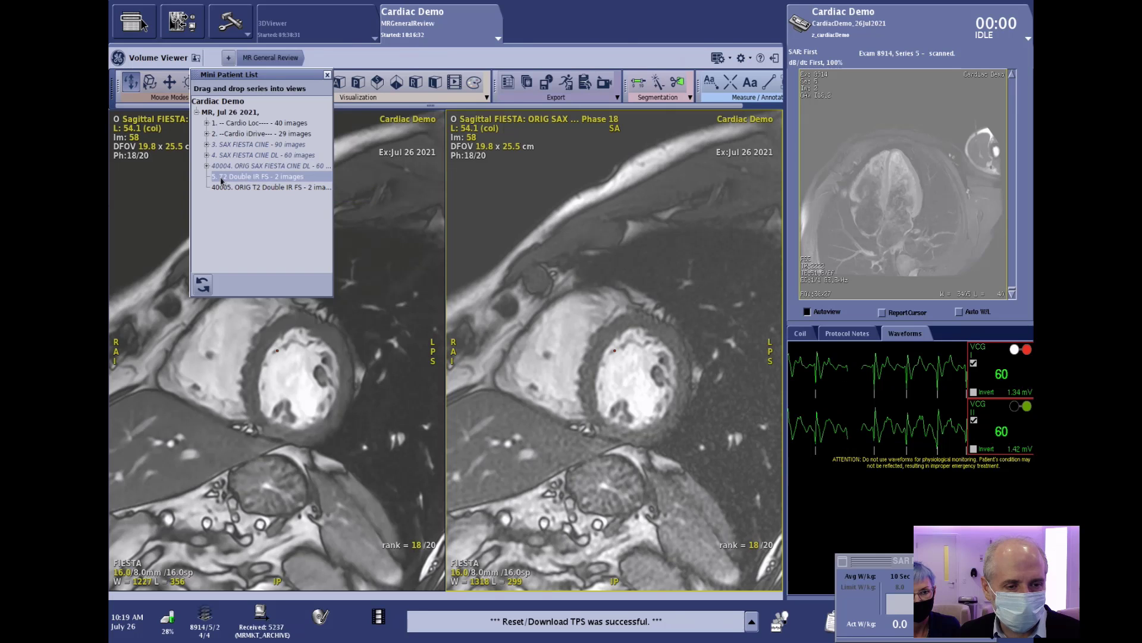
left_click_drag(221, 180, 670, 373)
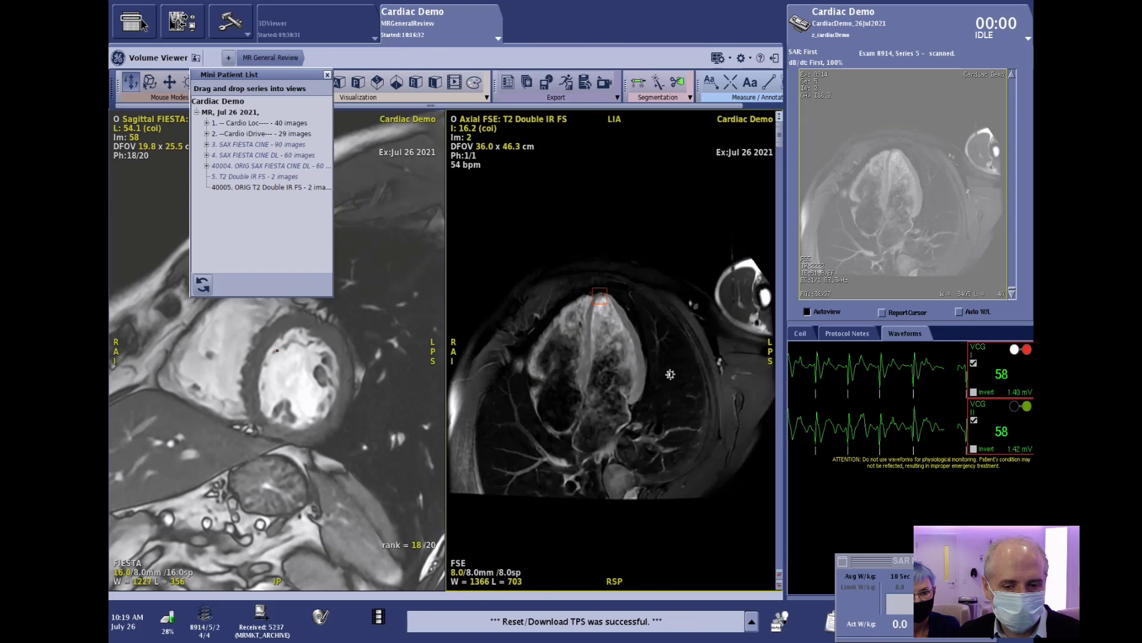
Load series 40005, ORIG T2 Double IR FS, into the other view and compare the heart in both reconstructions.
left_click(261, 188)
left_click_drag(225, 397, 226, 399)
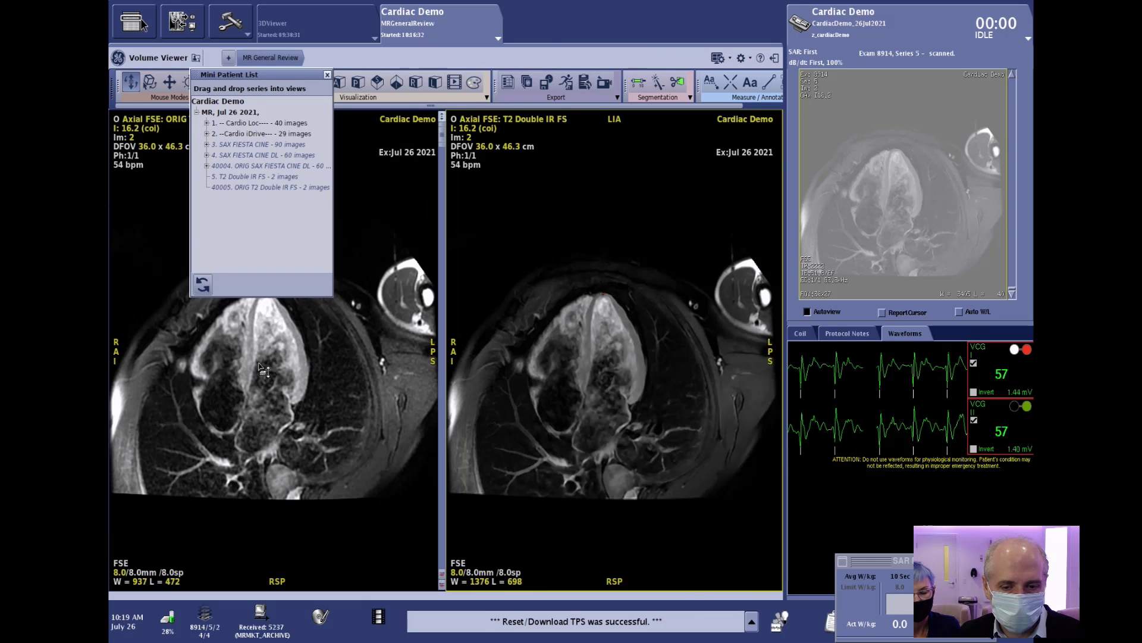
left_click(328, 75)
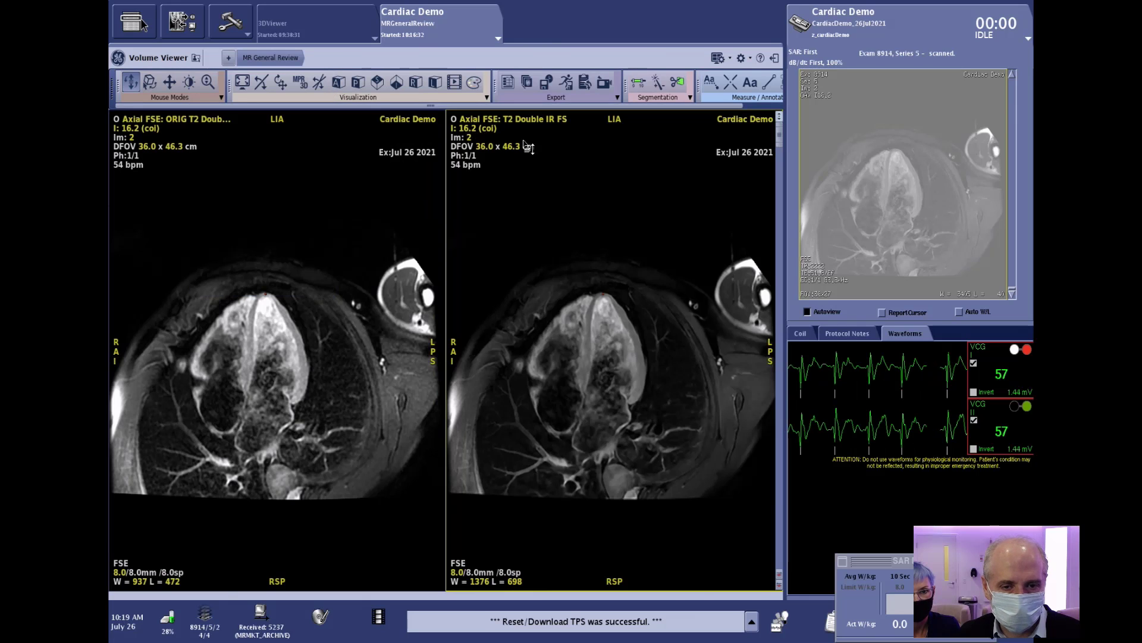
scroll(434, 150, "up", 3)
scroll(434, 150, "up", 1)
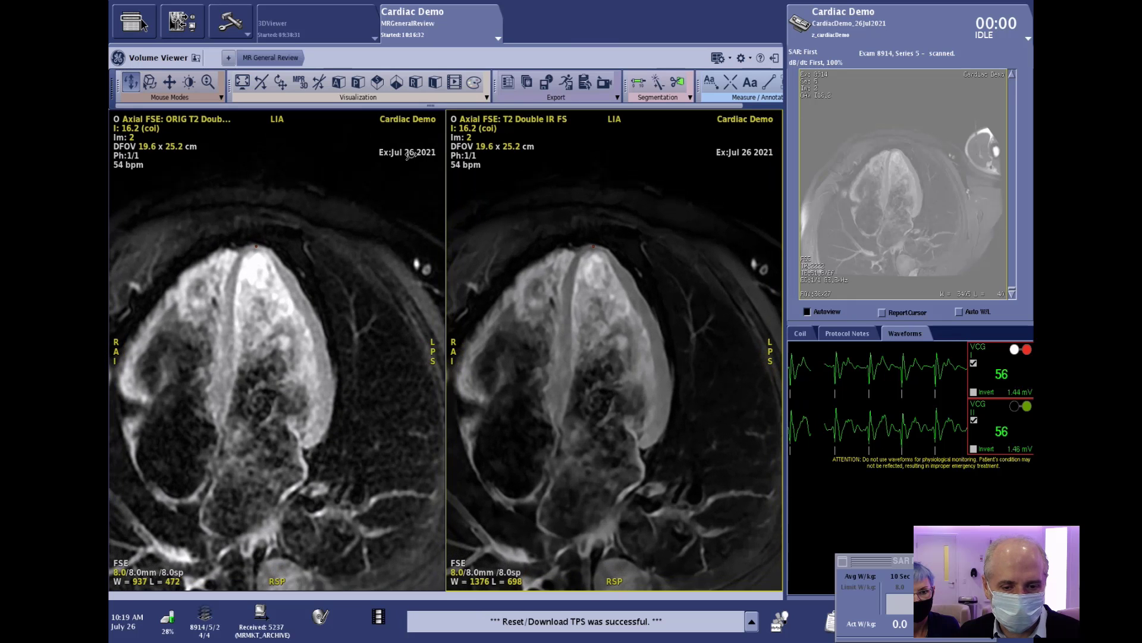
mouse_move(456, 259)
left_mouse_down()
mouse_move(517, 263)
mouse_move(476, 323)
mouse_move(459, 312)
left_mouse_up()
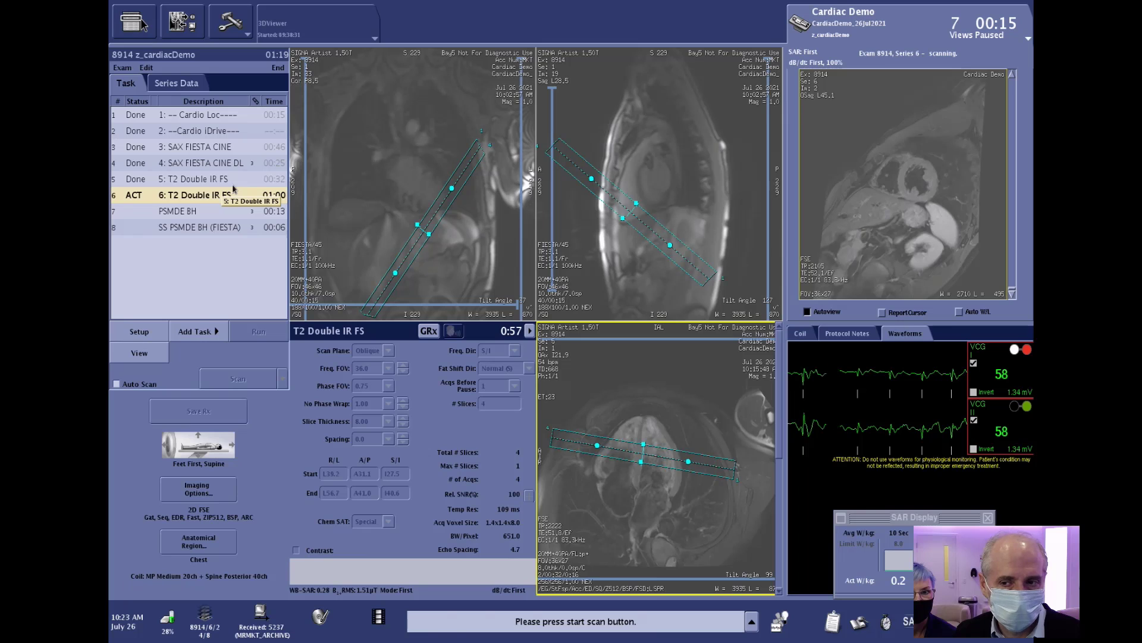
Open series 6, T2 Double IR FS, and series 40006, ORIG T2 Double IR FS, from the local database in MRGeneralReview.
left_click(183, 21)
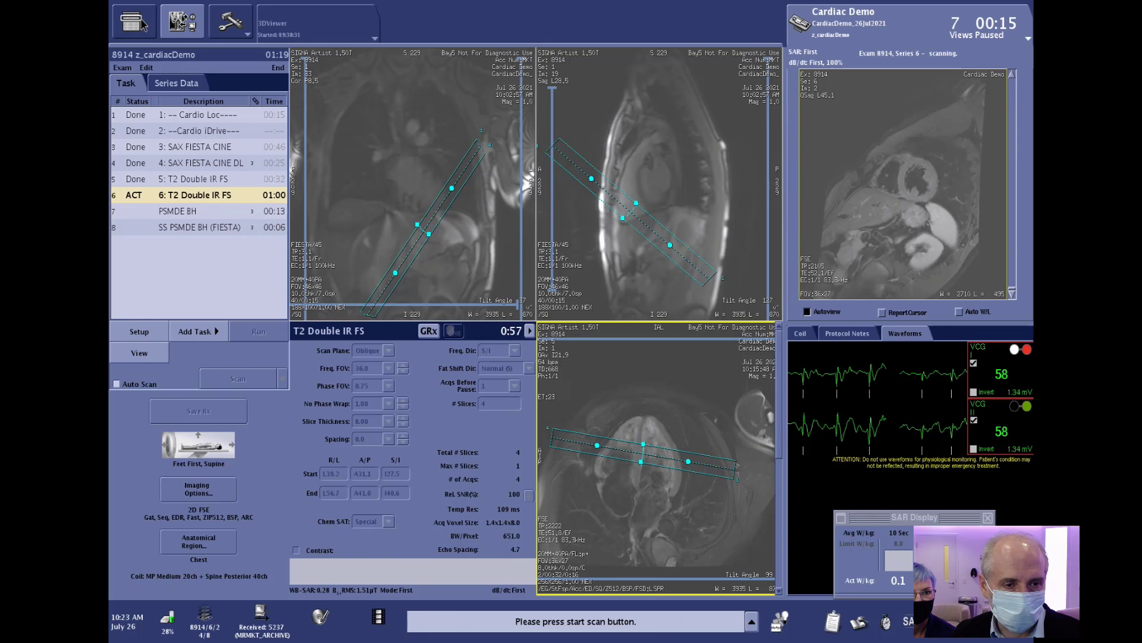
left_click(339, 287)
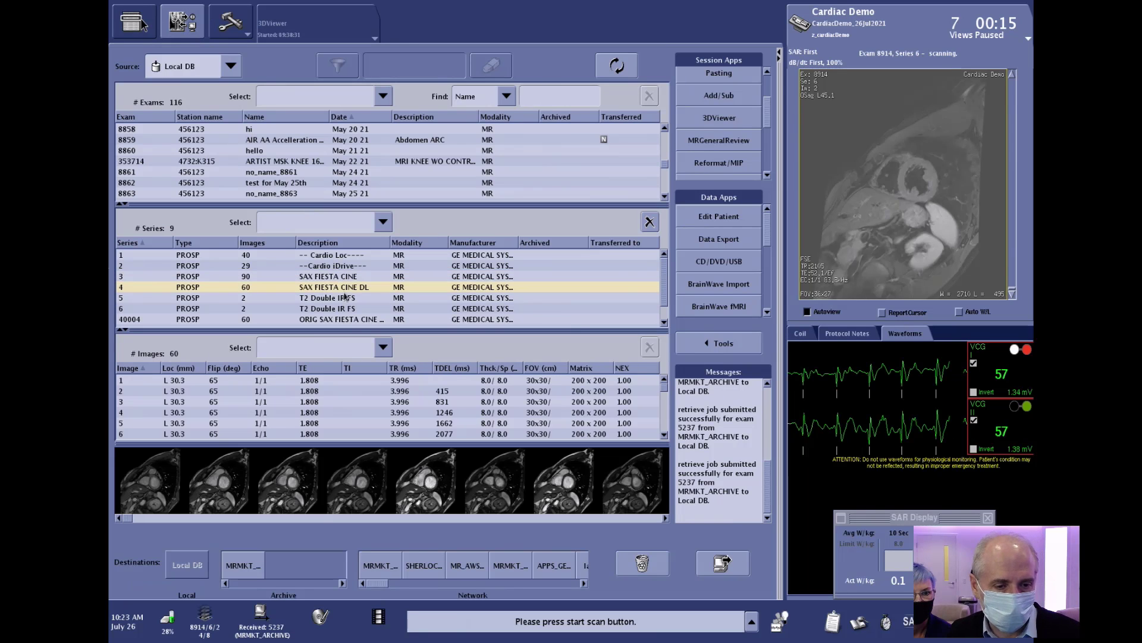
scroll(340, 290, "down", 1)
left_click(345, 323)
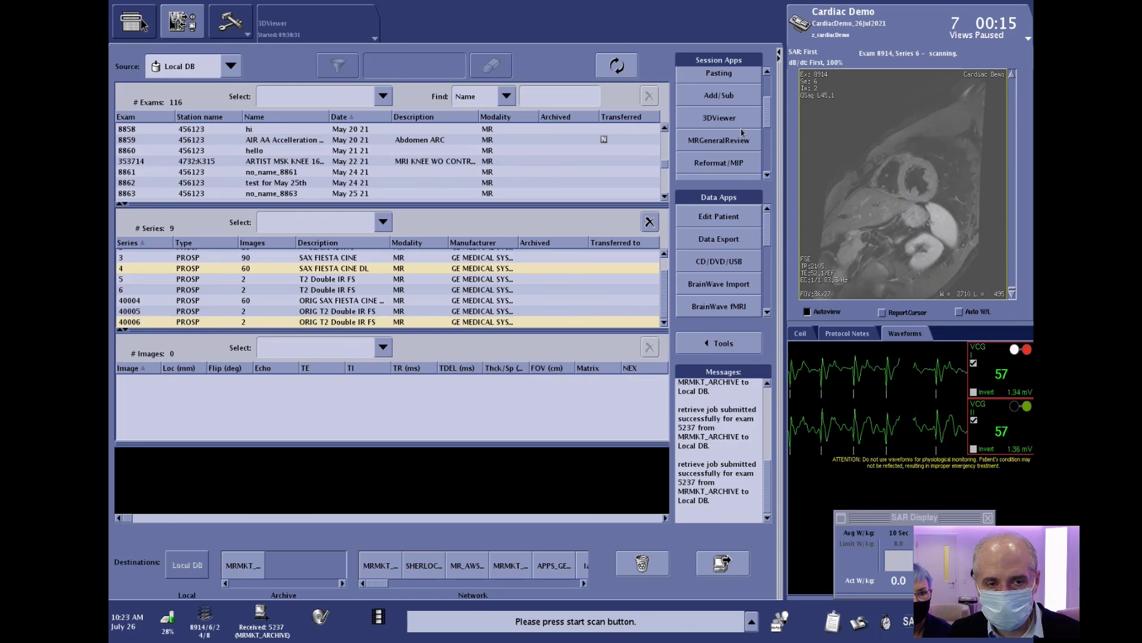
left_click(727, 141)
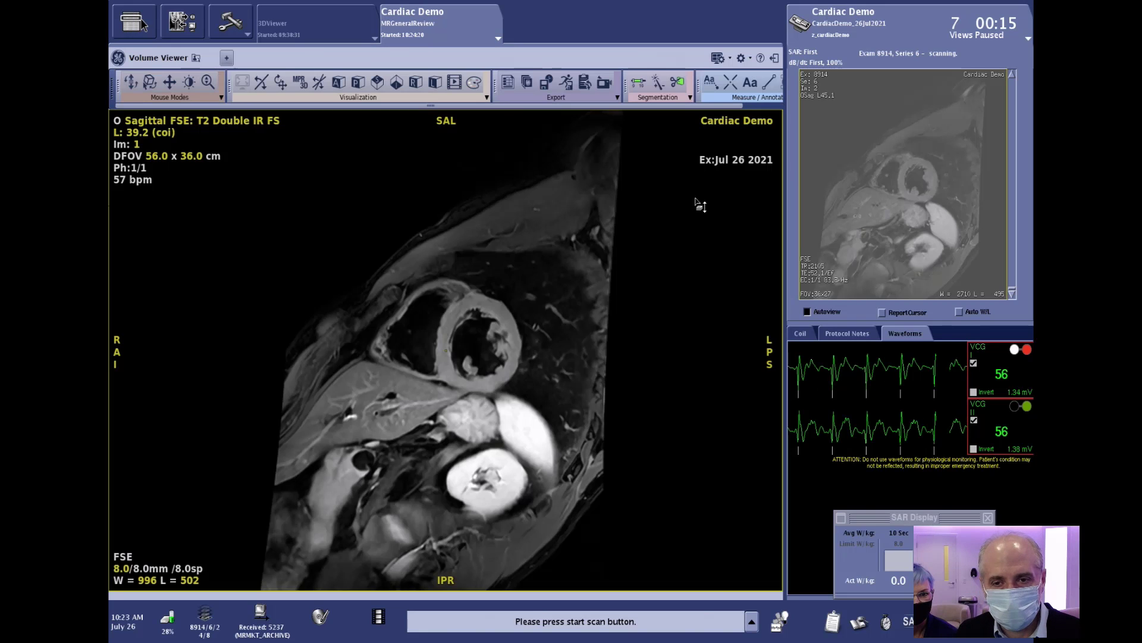
Split the viewer into two side-by-side views and compare the heart in T2 Double IR FS and ORIG T2 Double IR FS.
left_click(719, 59)
left_click(731, 75)
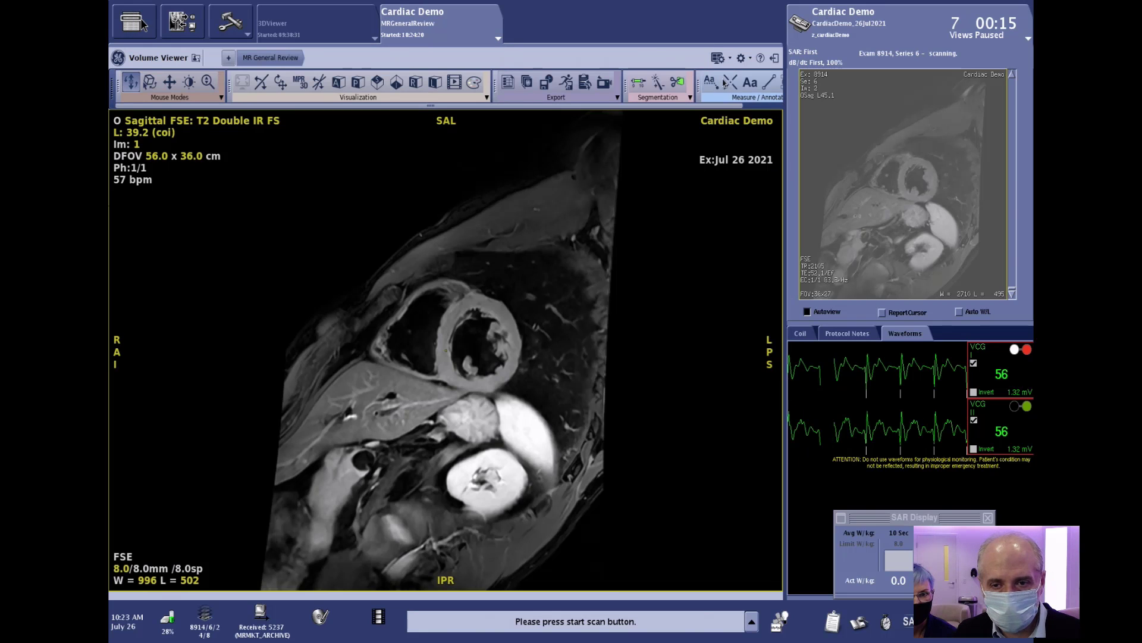
left_click(472, 246)
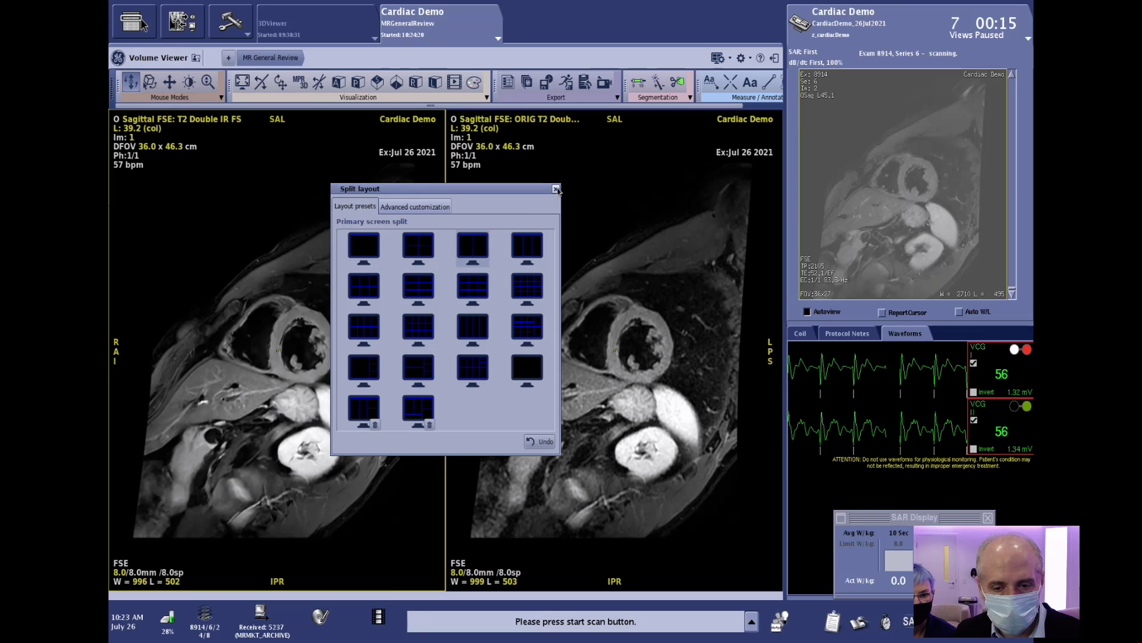
left_click(556, 188)
left_click_drag(470, 151, 396, 161)
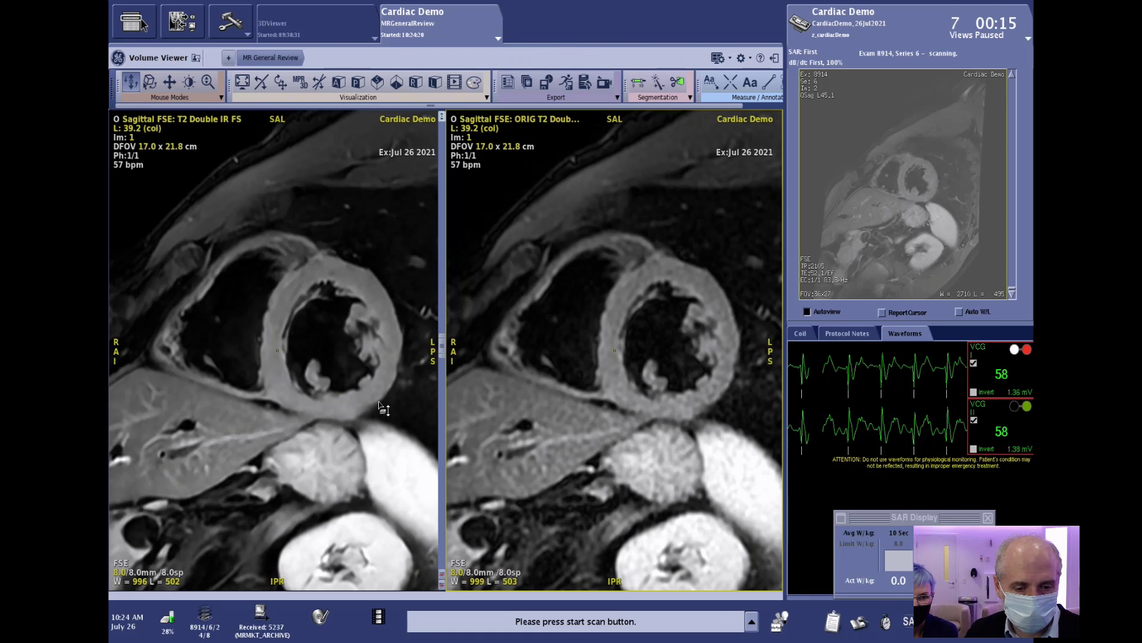
mouse_move(441, 348)
left_mouse_down()
mouse_move(442, 135)
mouse_move(452, 436)
mouse_move(438, 337)
left_mouse_up()
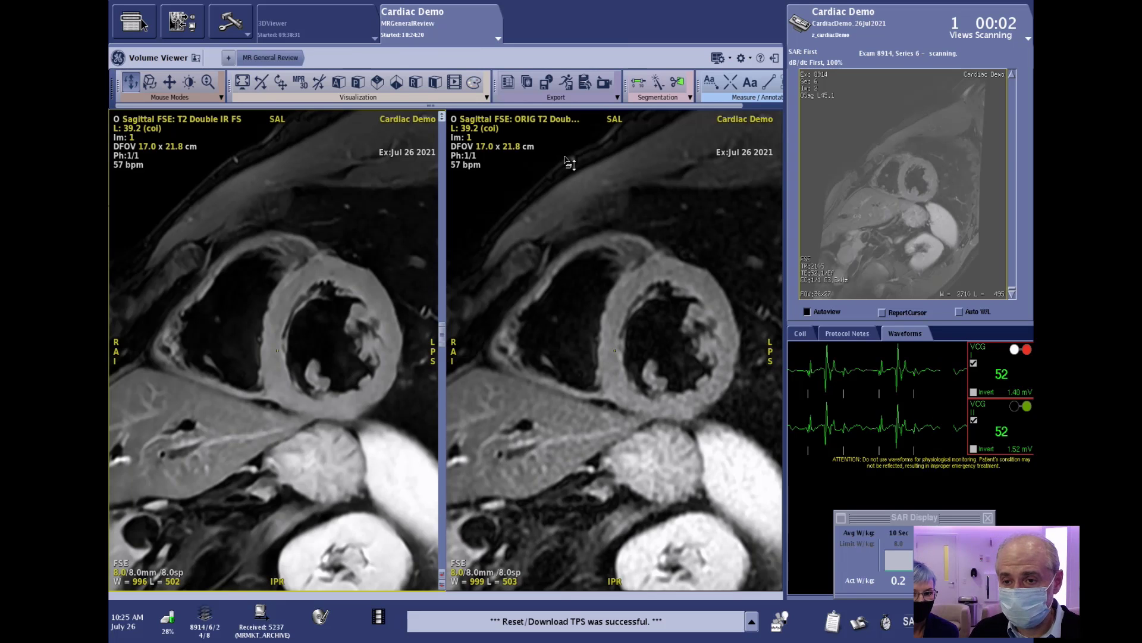
Return to the scan session, duplicate the T2 Double IR FS task and set the copy's Slice Thickness to 6.
left_click(845, 18)
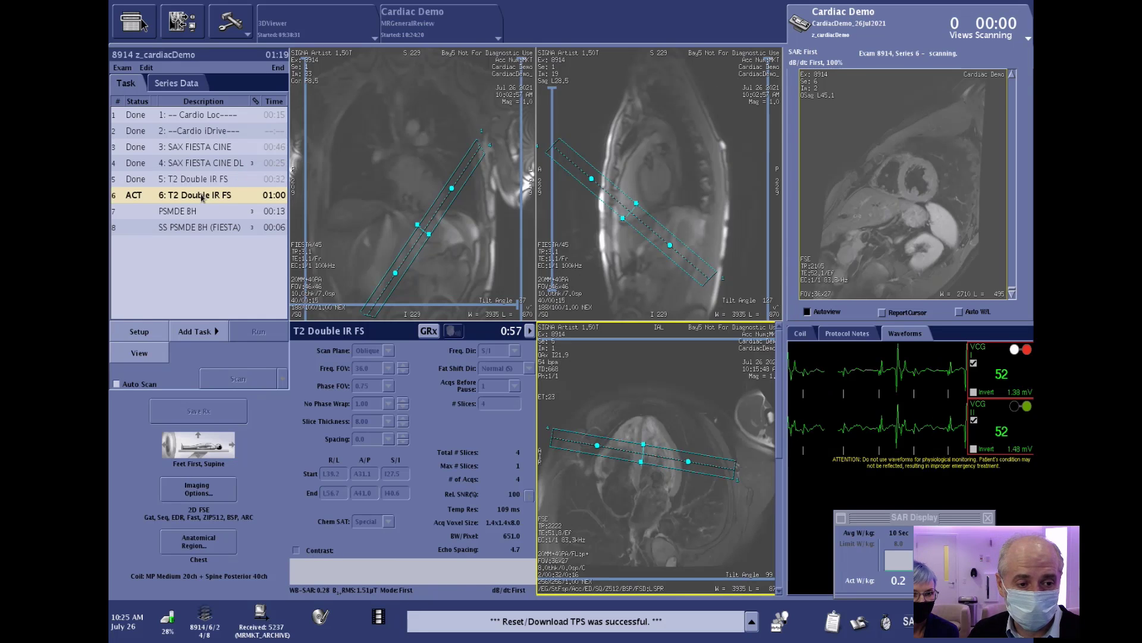
right_click(203, 198)
left_click(188, 213)
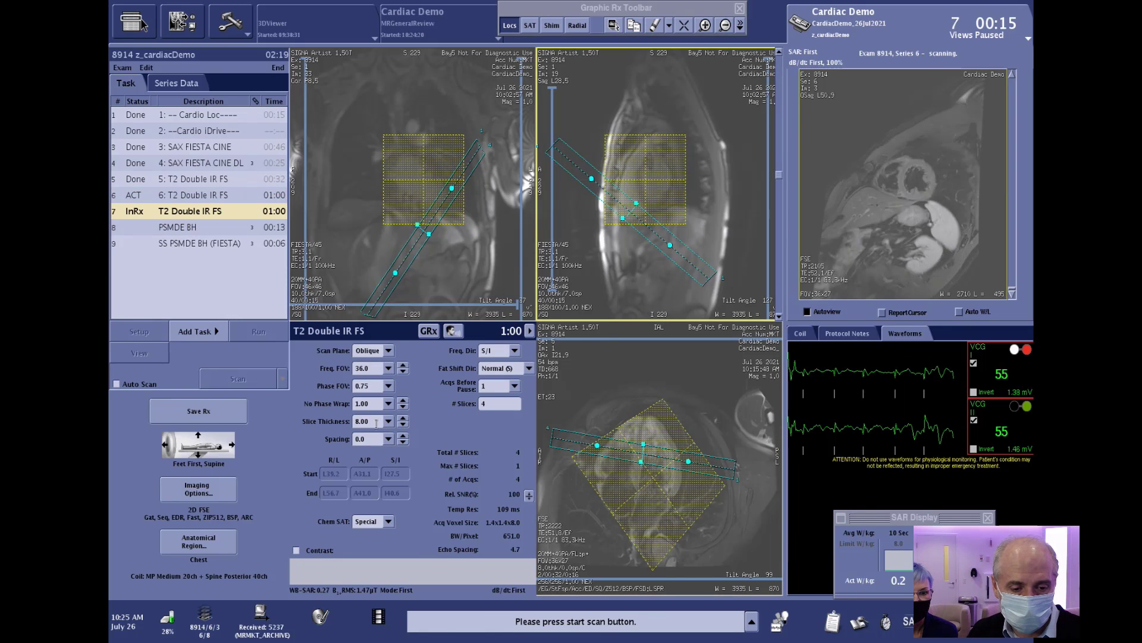
double_click(373, 421)
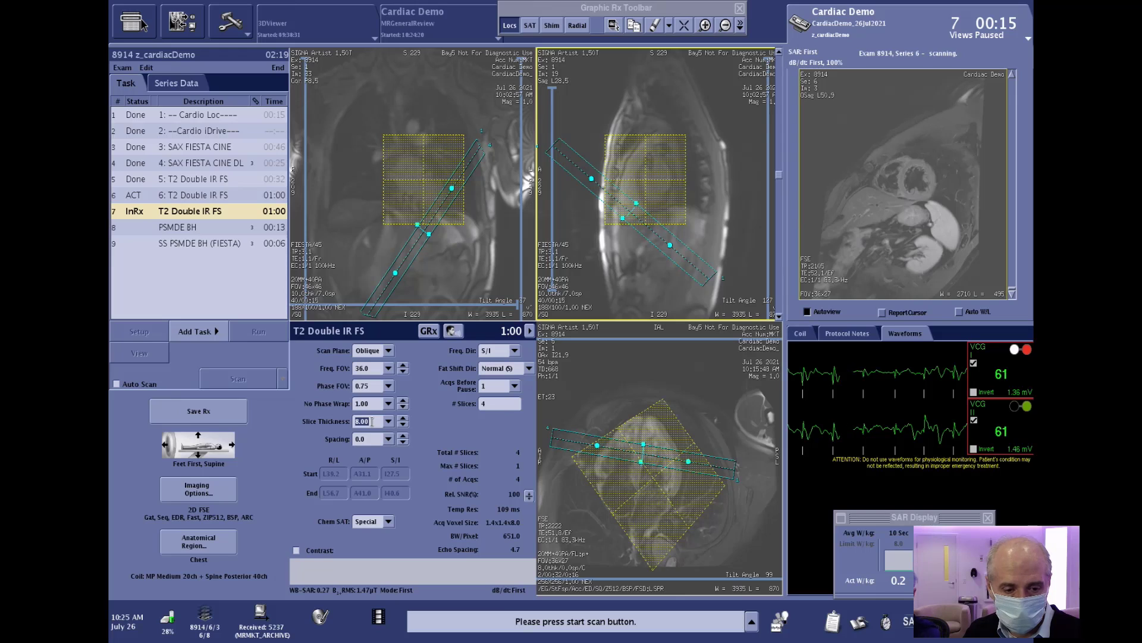
type("6")
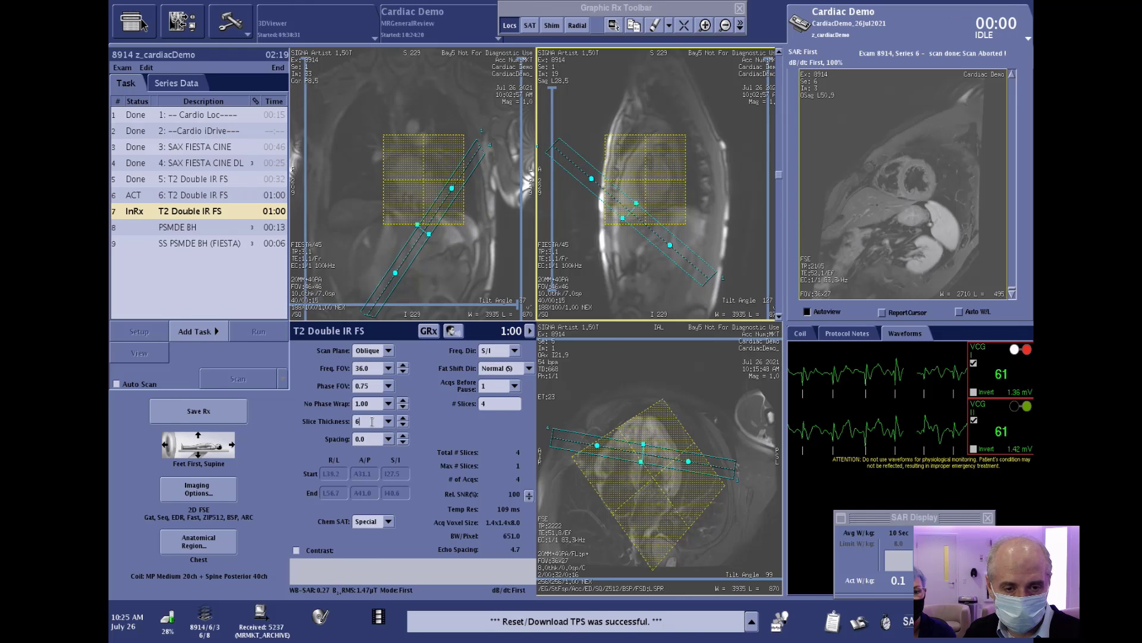
key("Tab")
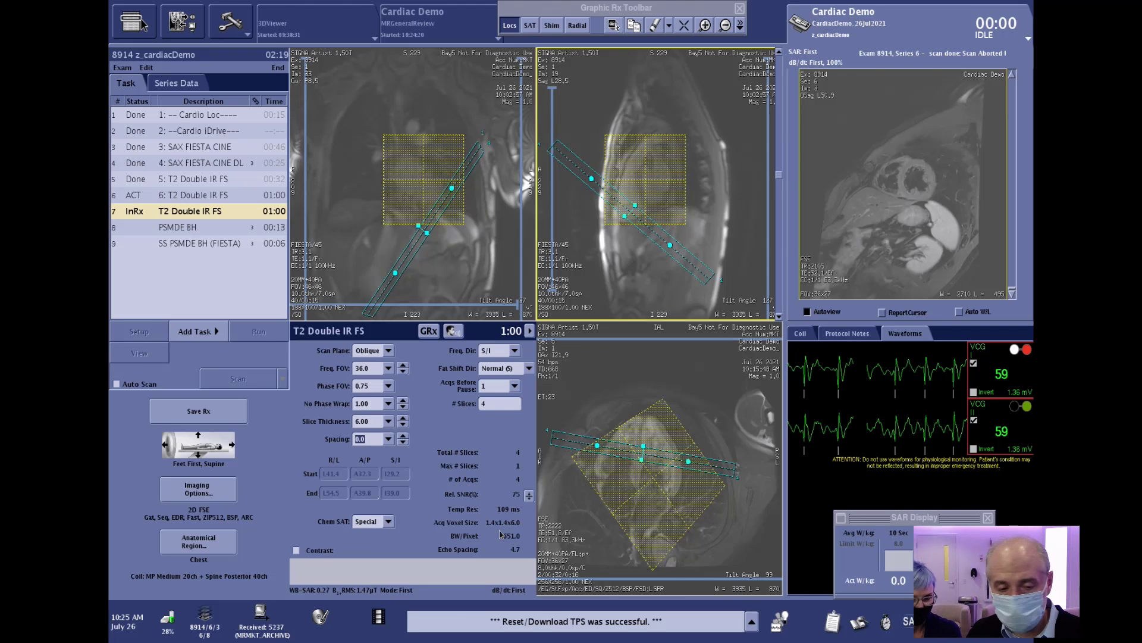
left_click(529, 331)
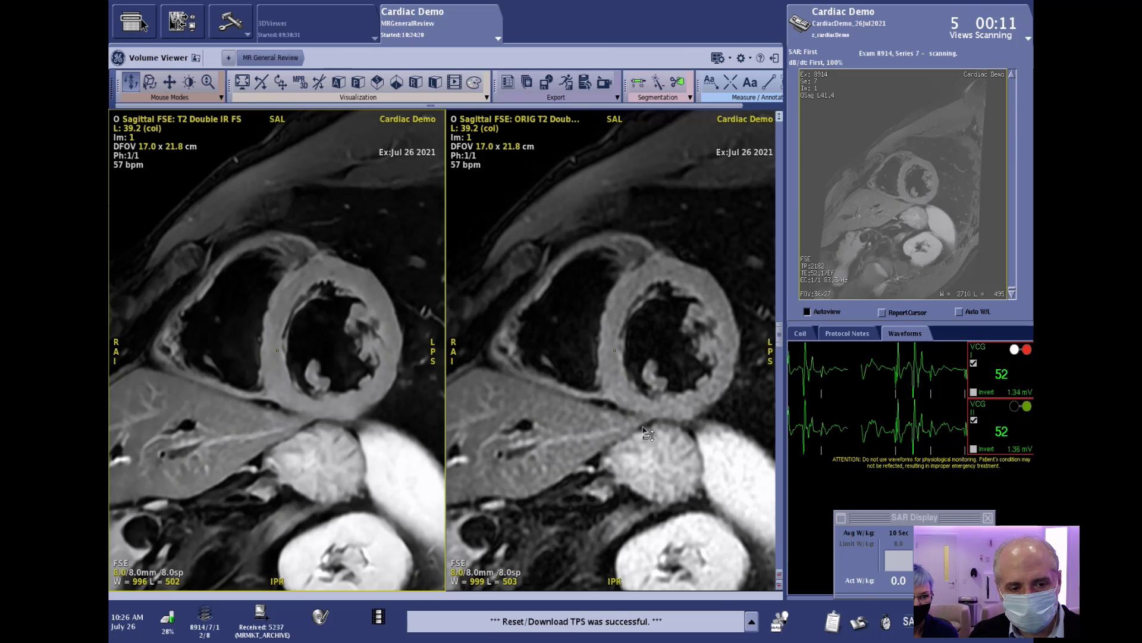
Refresh the viewer's series list and load series 40007, ORIG T2 Double IR FS, in place of the series 6 view.
left_click(196, 58)
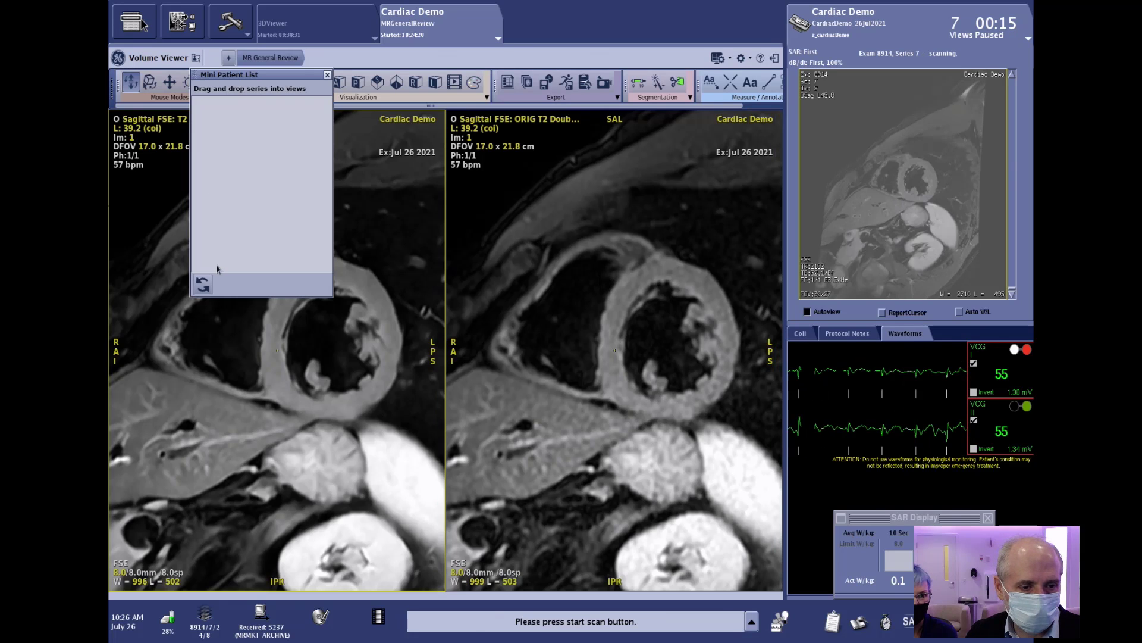
left_click(203, 285)
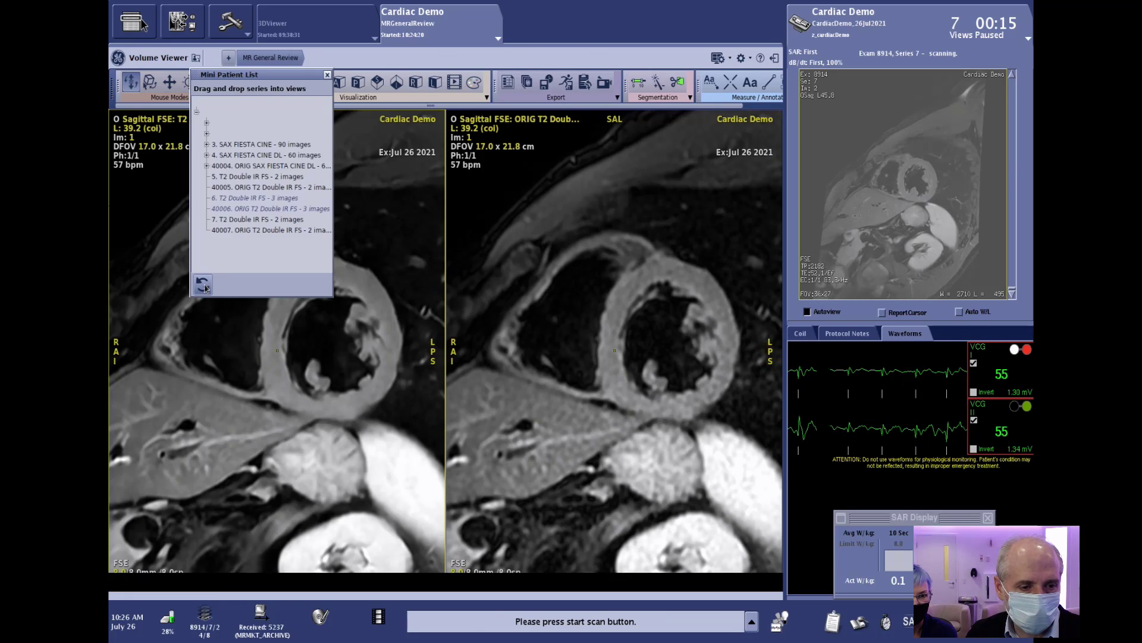
left_click(230, 232)
left_click_drag(230, 232, 253, 363)
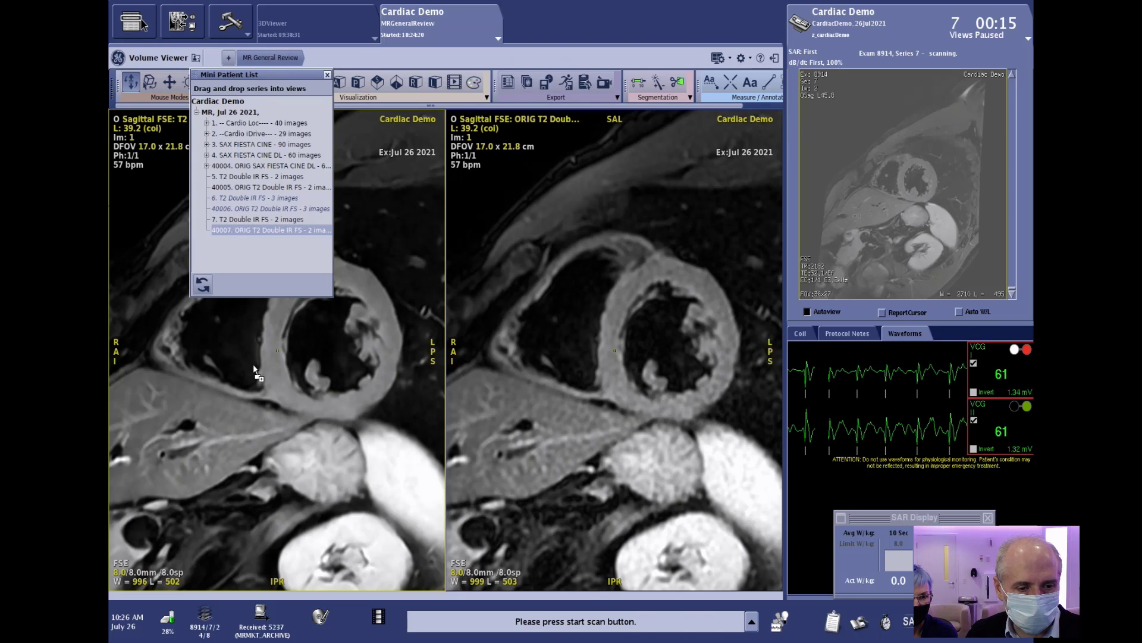
left_click(327, 74)
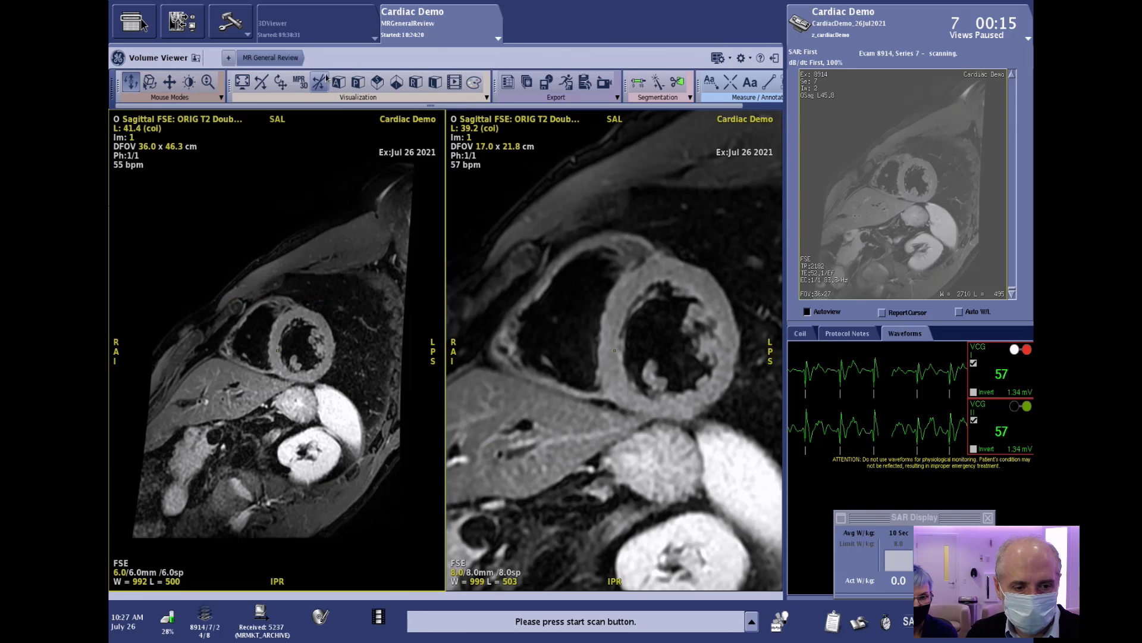
left_click_drag(171, 143, 111, 166)
left_click_drag(317, 292, 316, 259)
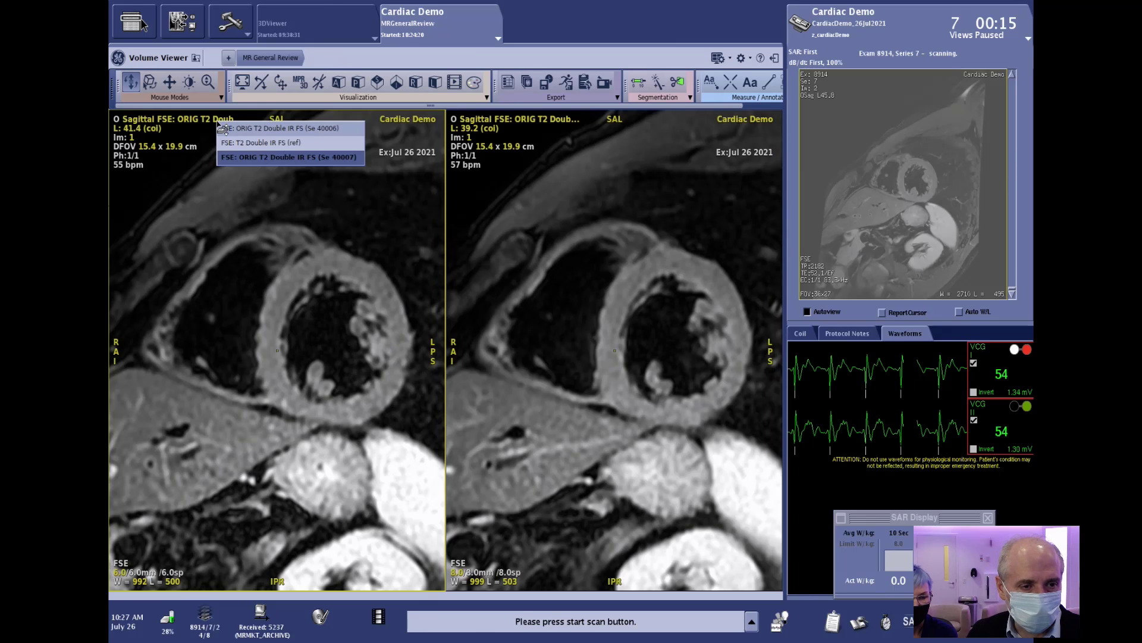
Load series 7, T2 Double IR FS, beside its ORIG version and widen its window to about W 1563, L 582.
left_click(196, 58)
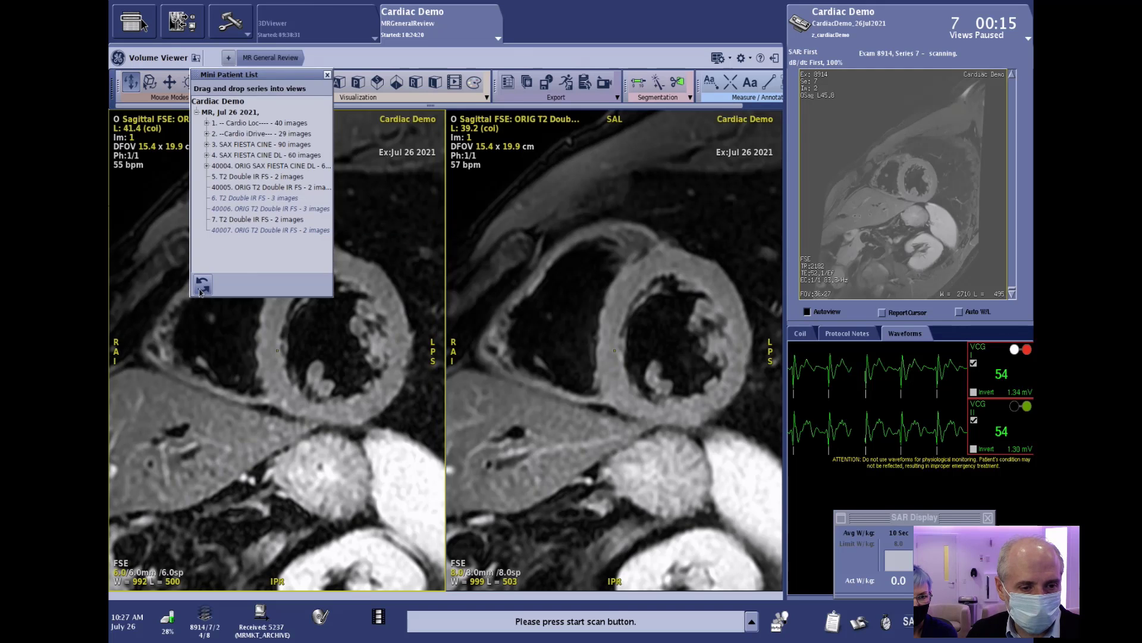
left_click_drag(230, 220, 511, 225)
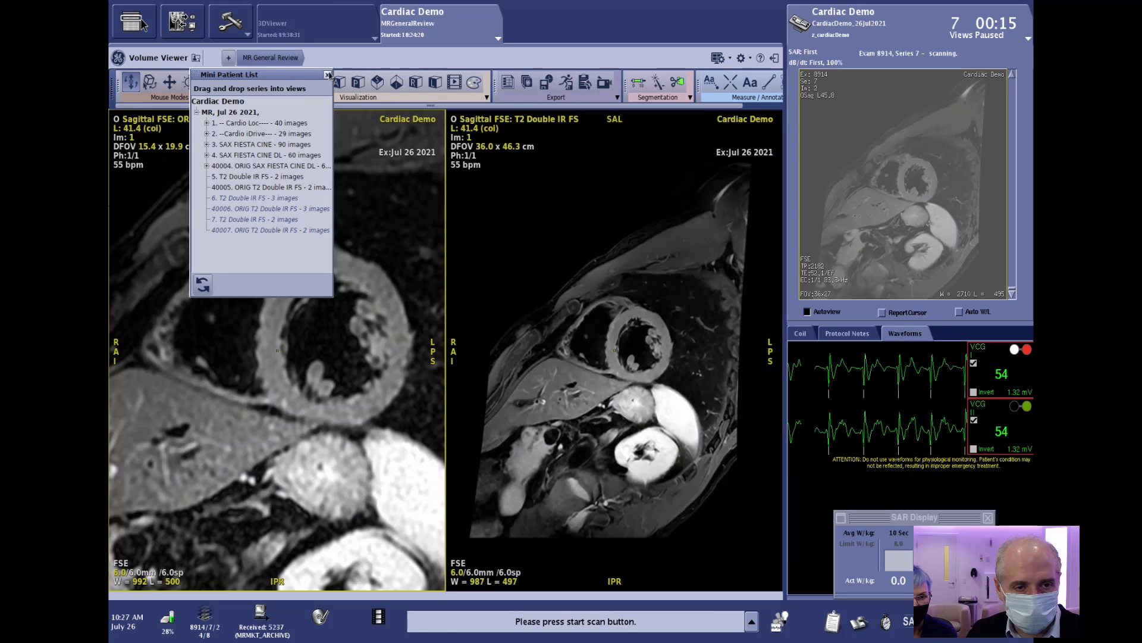
left_click(327, 76)
left_click_drag(455, 156, 366, 169)
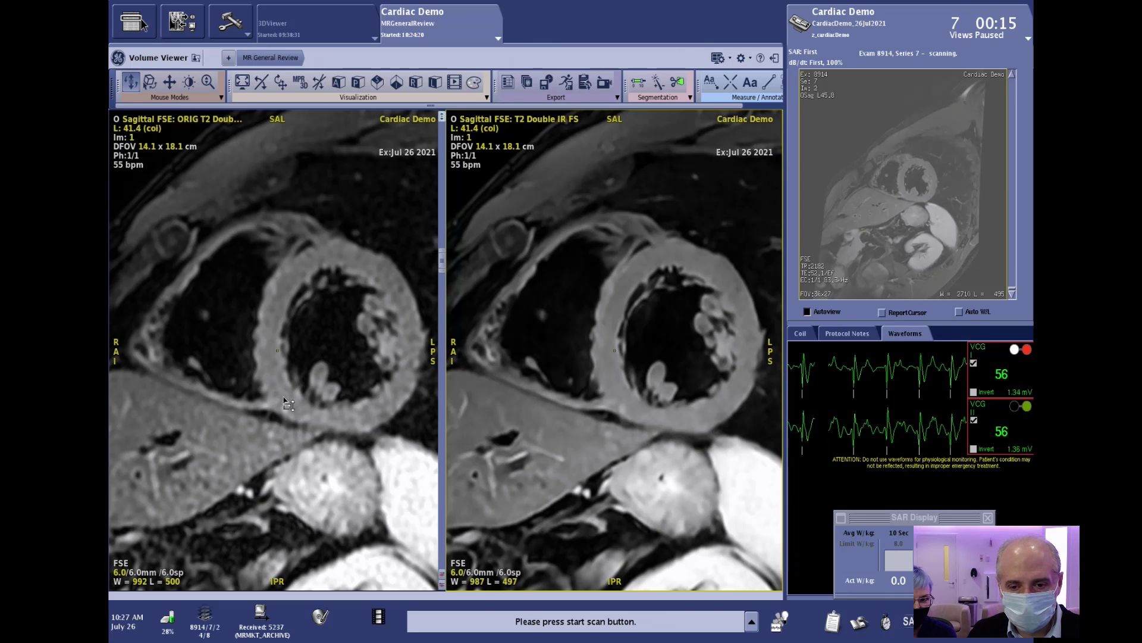
mouse_move(548, 313)
left_mouse_down()
mouse_move(663, 331)
mouse_move(644, 367)
mouse_move(624, 373)
left_mouse_up()
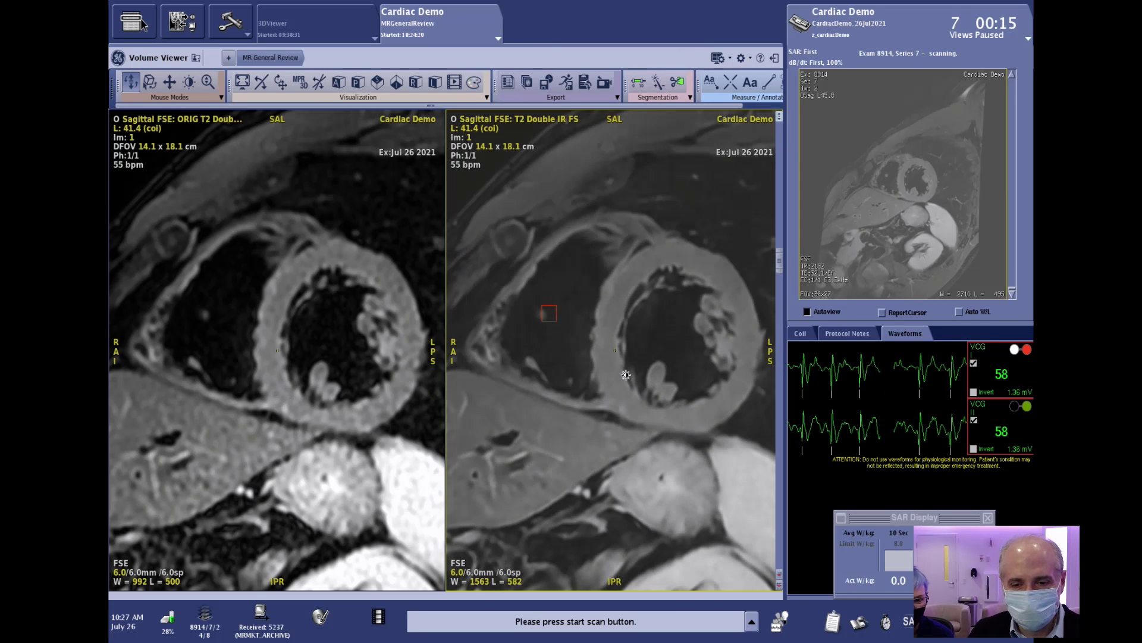
mouse_move(298, 272)
left_mouse_down()
mouse_move(420, 295)
mouse_move(381, 345)
mouse_move(367, 326)
left_mouse_up()
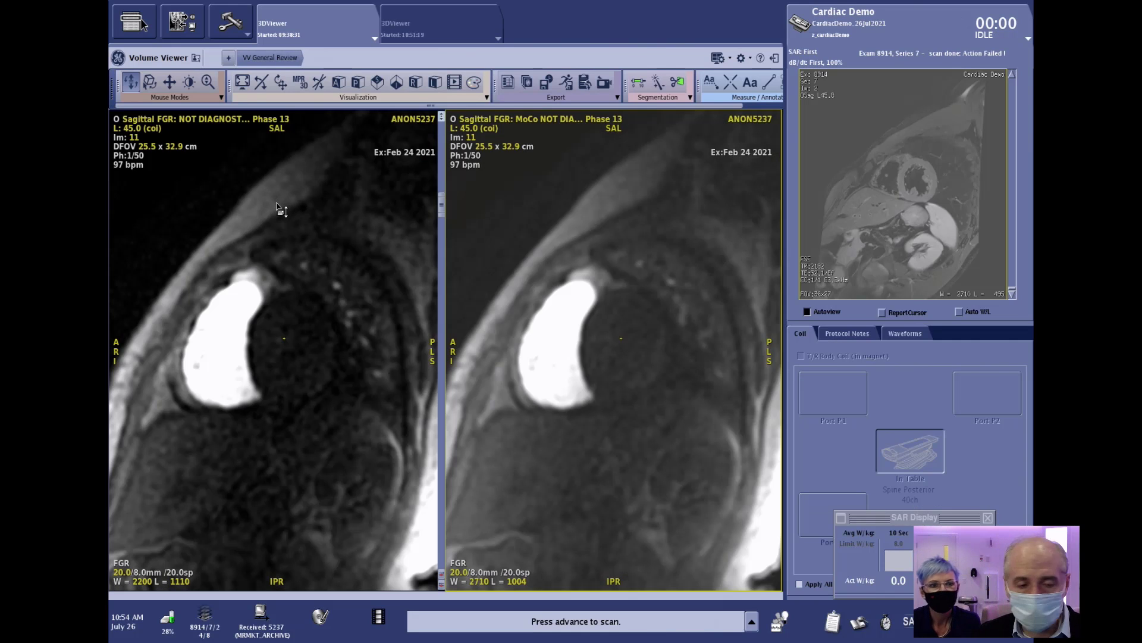
Soften the contrast of both FGR views, with about W 4292, L 1276 for the non-MoCo series and W 5805, L 1540 for MoCo.
mouse_move(268, 209)
left_mouse_down()
mouse_move(332, 232)
mouse_move(357, 269)
left_mouse_up()
mouse_move(577, 238)
left_mouse_down()
mouse_move(704, 273)
mouse_move(676, 319)
left_mouse_up()
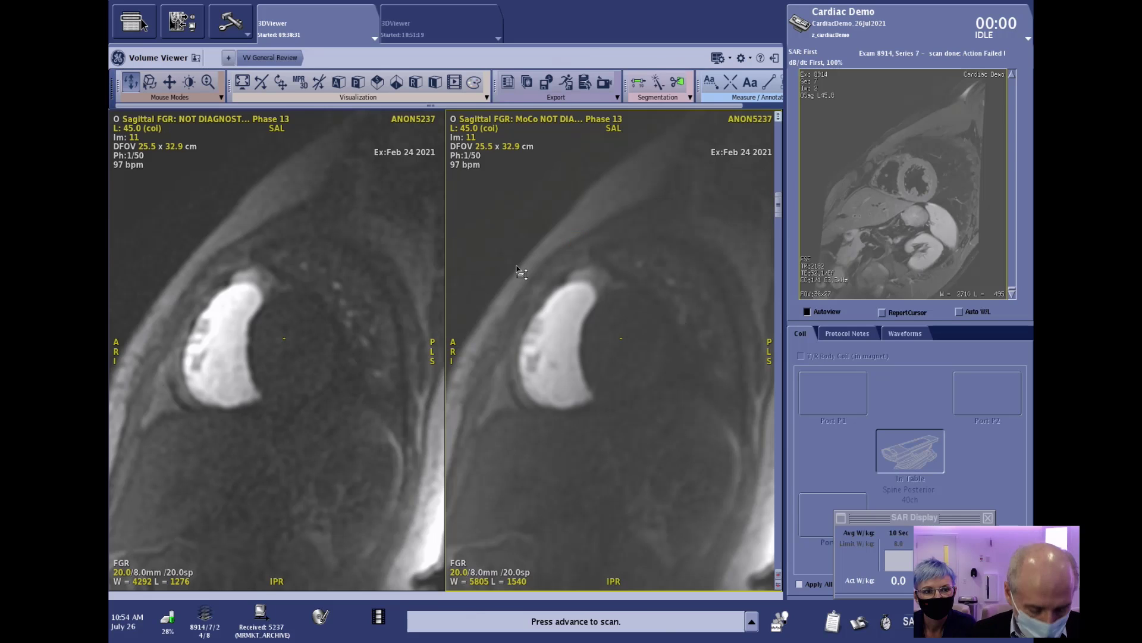
left_click(396, 218)
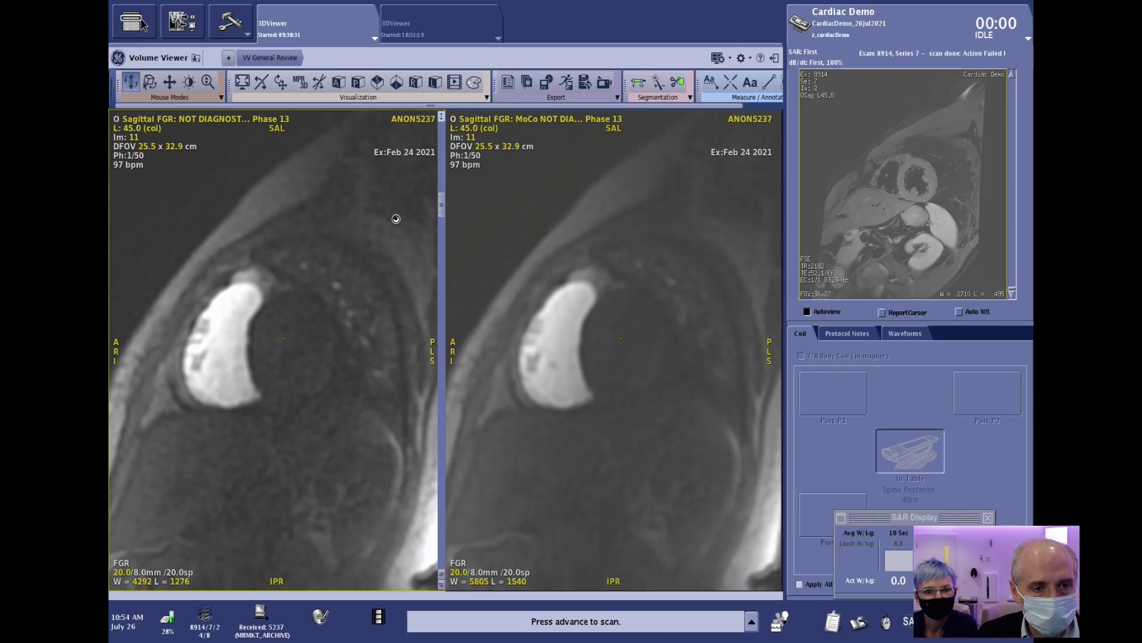
key("Left")
key("Right")
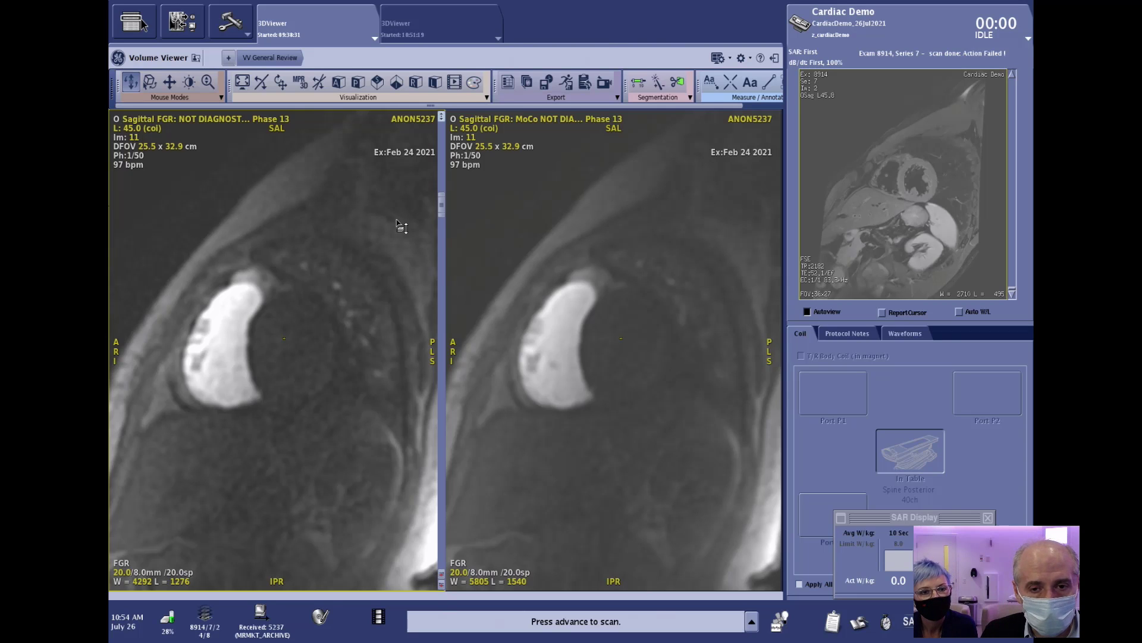
Advance the linked non-MoCo and MoCo FGR views through the cardiac phases to phase 33, comparing contrast arrival.
key("Right")
key("Right")
key("Right")
key("Right")
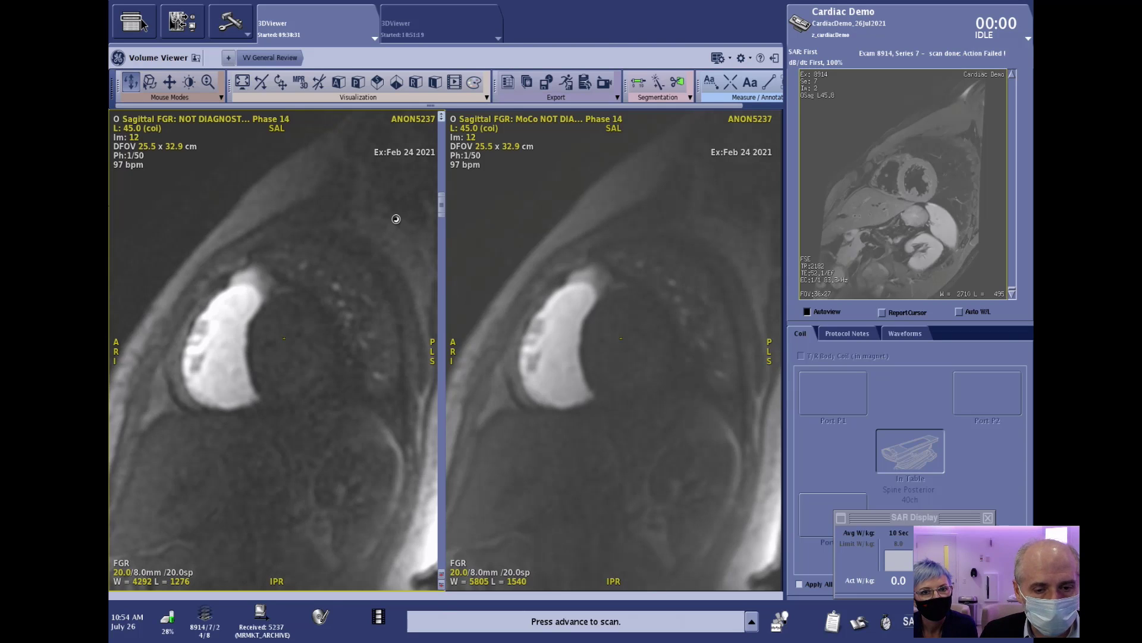
key("Right")
key("Right")
key("Right")
key("Right")
key("Right")
key("Right")
key("Right")
key("Right")
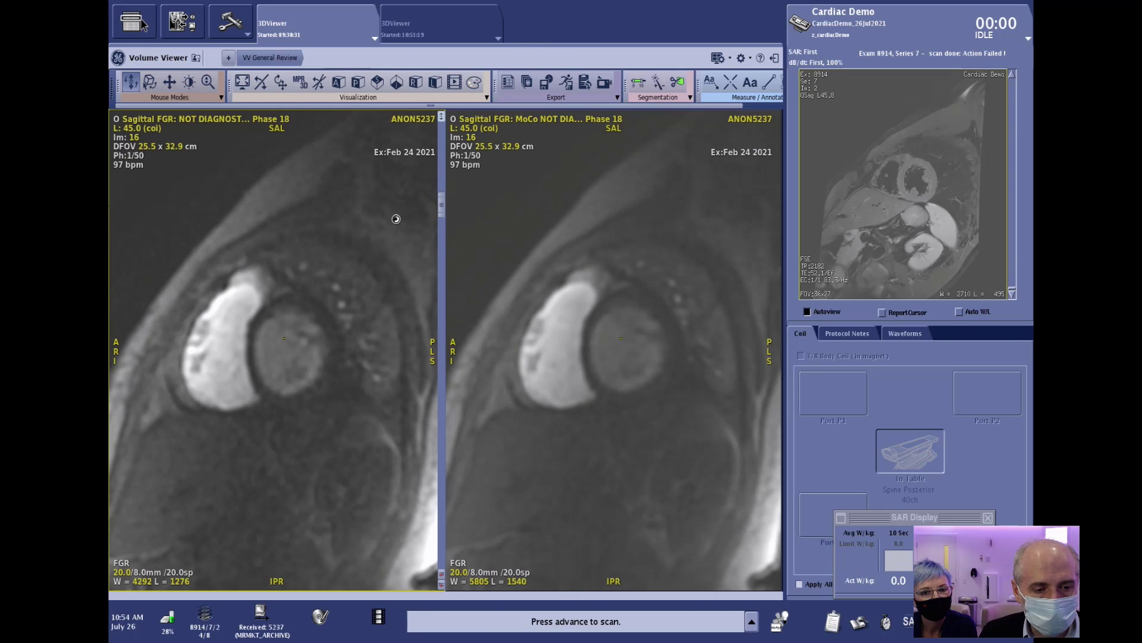
key("Right")
key("Right")
key("Right")
key("Right")
key("Right")
key("Right")
key("Right")
key("Right")
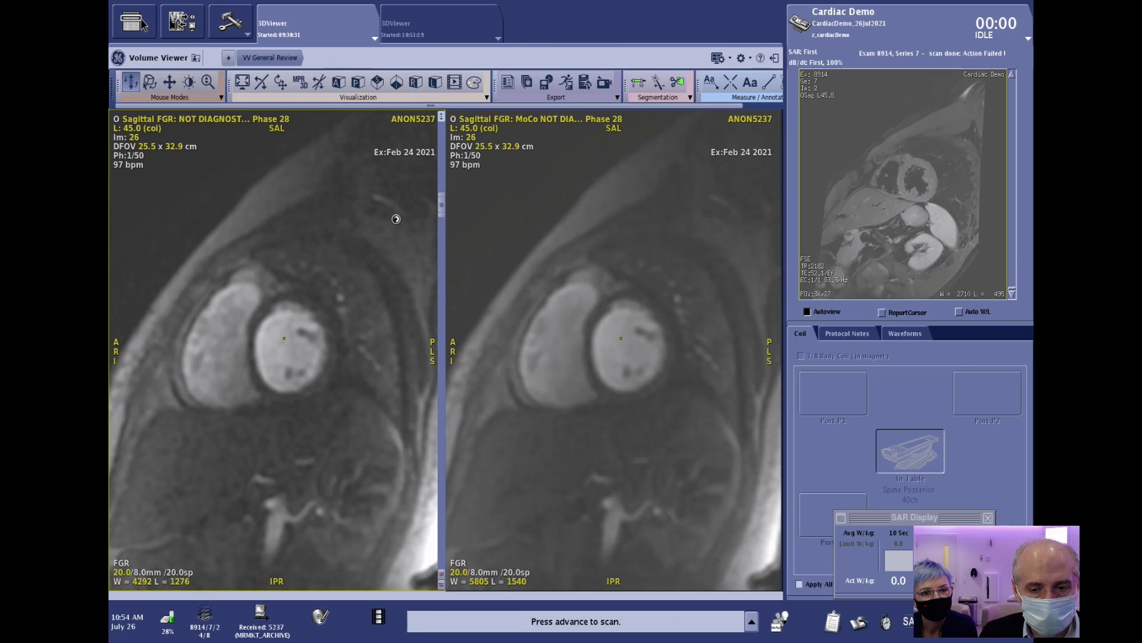
key("Right")
key("Right")
key("Right")
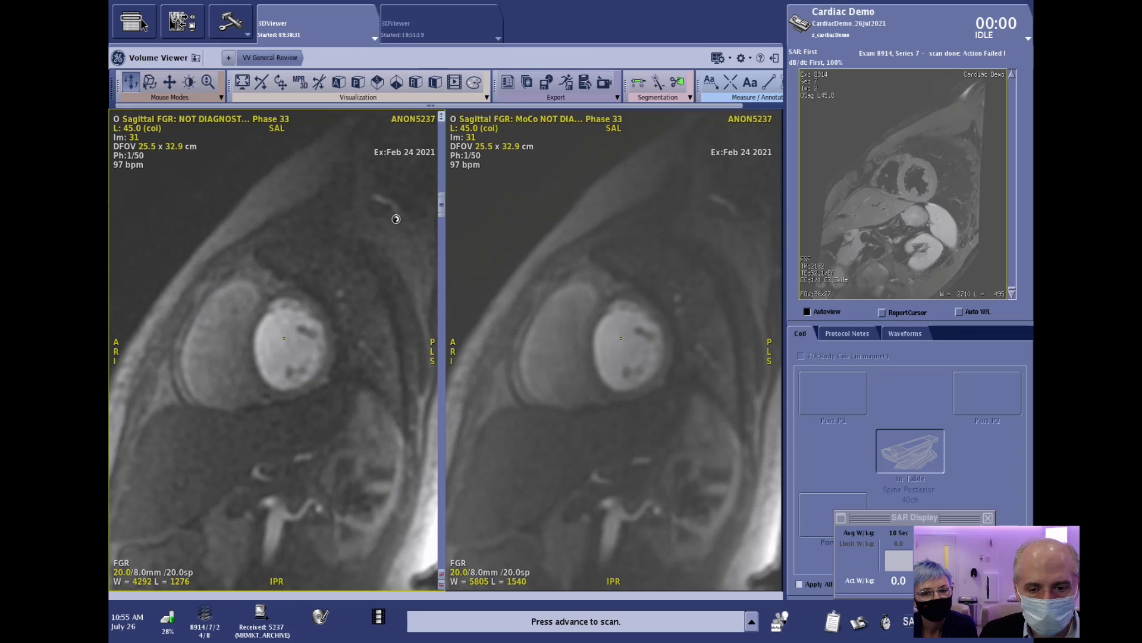
Step both FGR views back and forth between phases 30 and 37 to compare heart motion with and without MoCo.
key("Left")
key("Left")
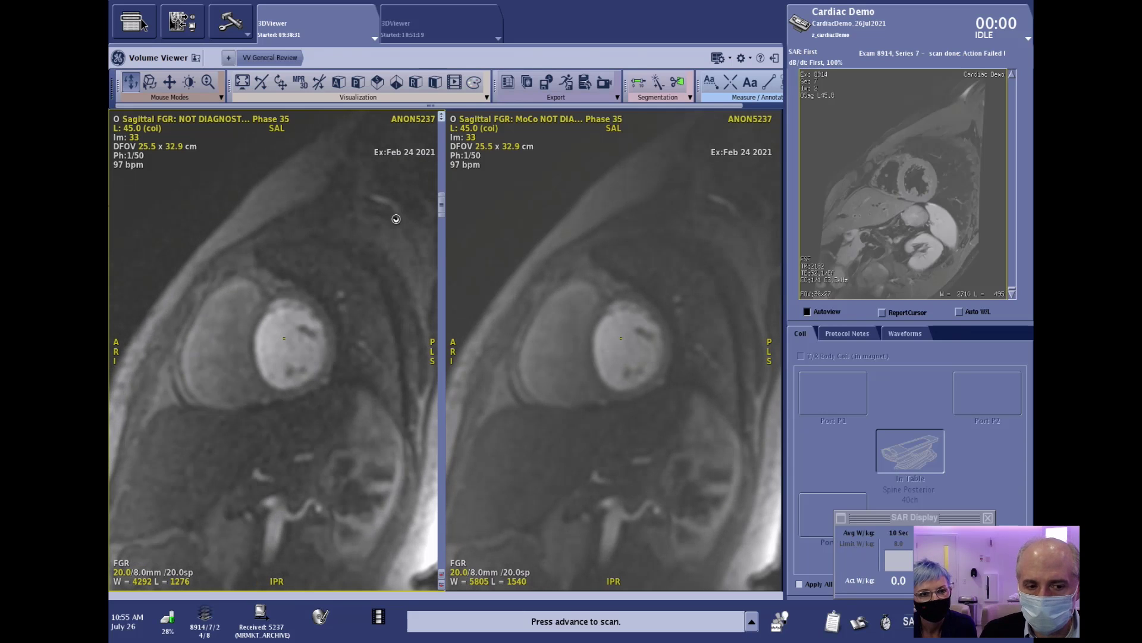
key("Left")
key("Left")
key("Left")
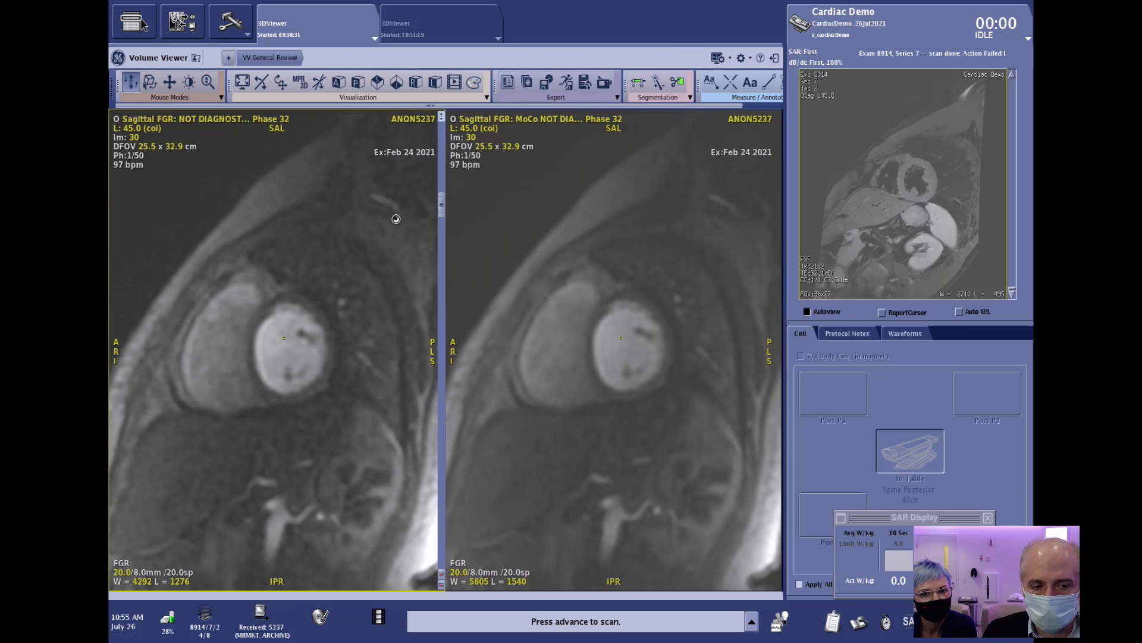
key("Right")
key("Right")
key("Right")
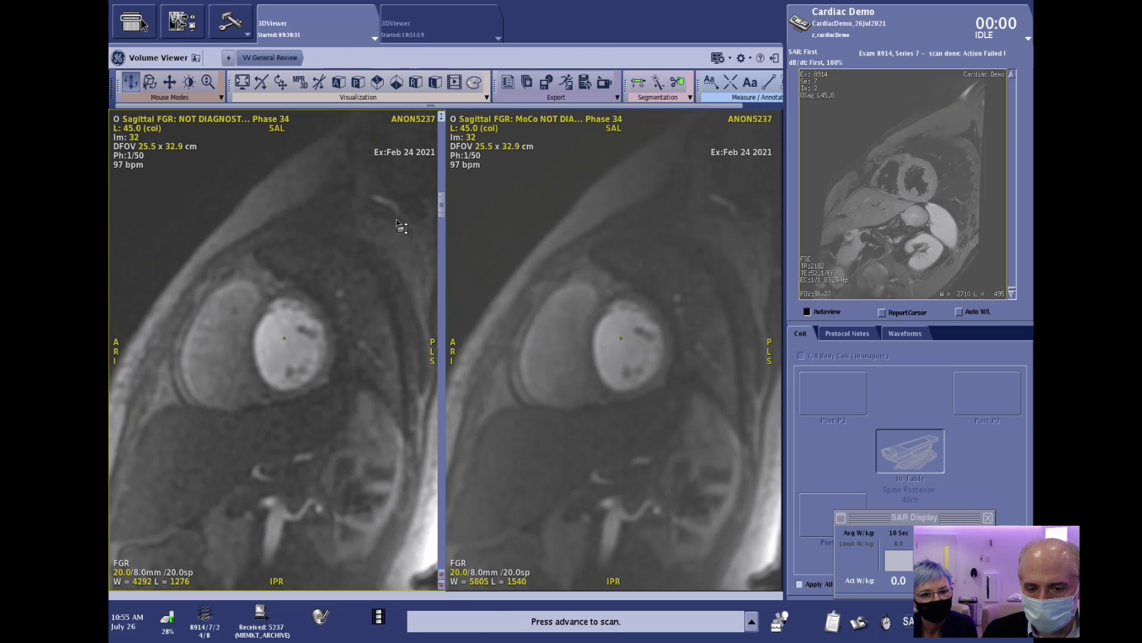
key("Right")
key("Right")
key("Right")
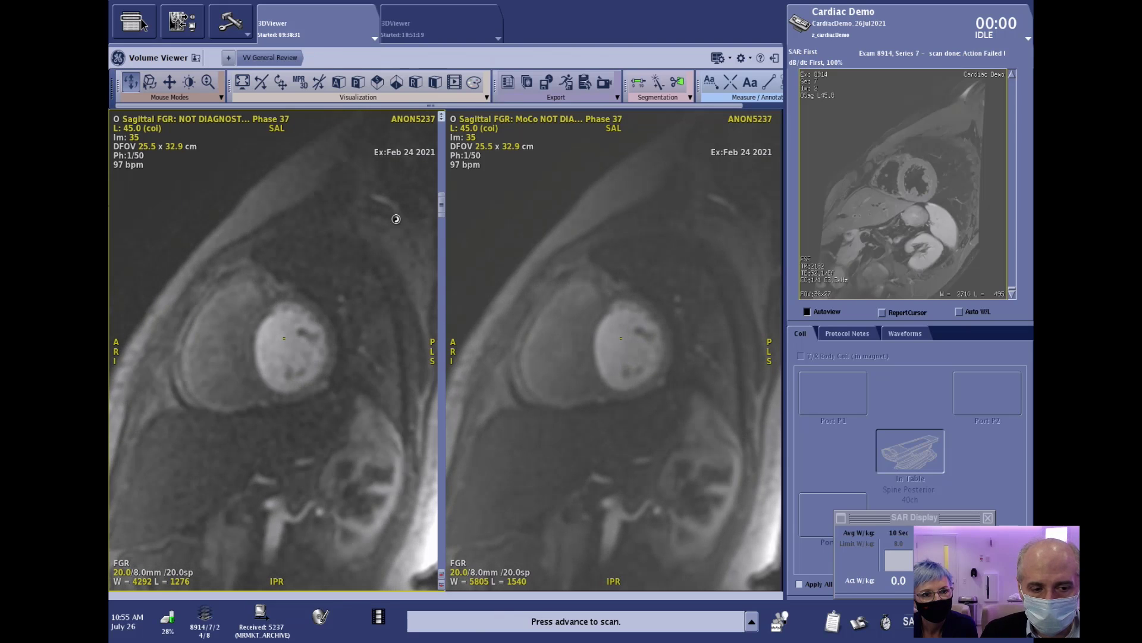
key("Left")
key("Left")
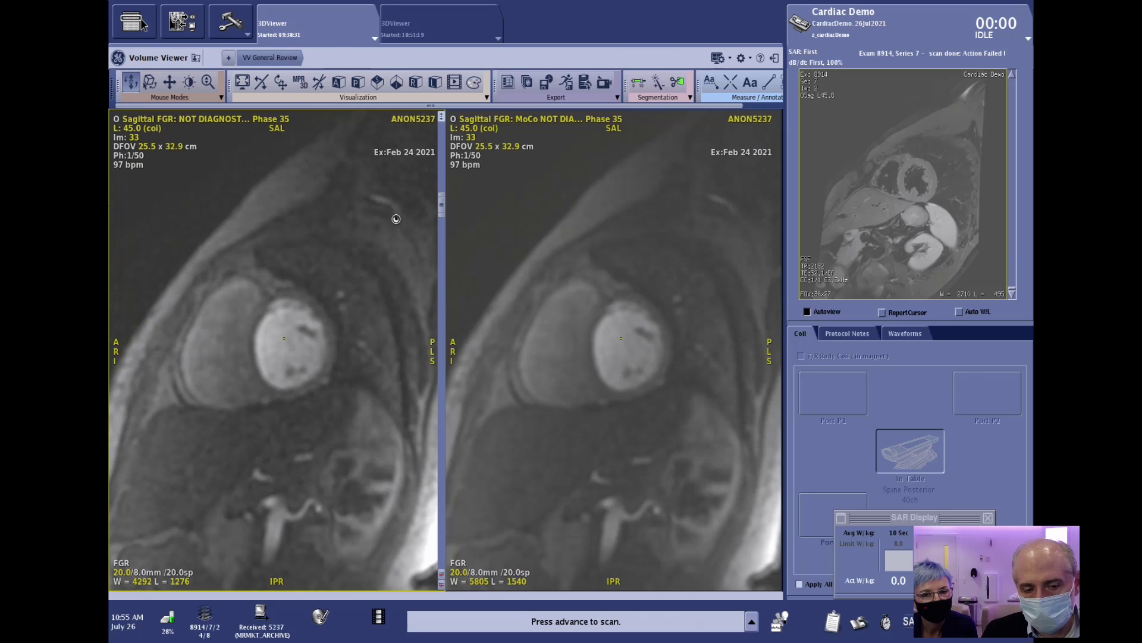
key("Left")
key("Left")
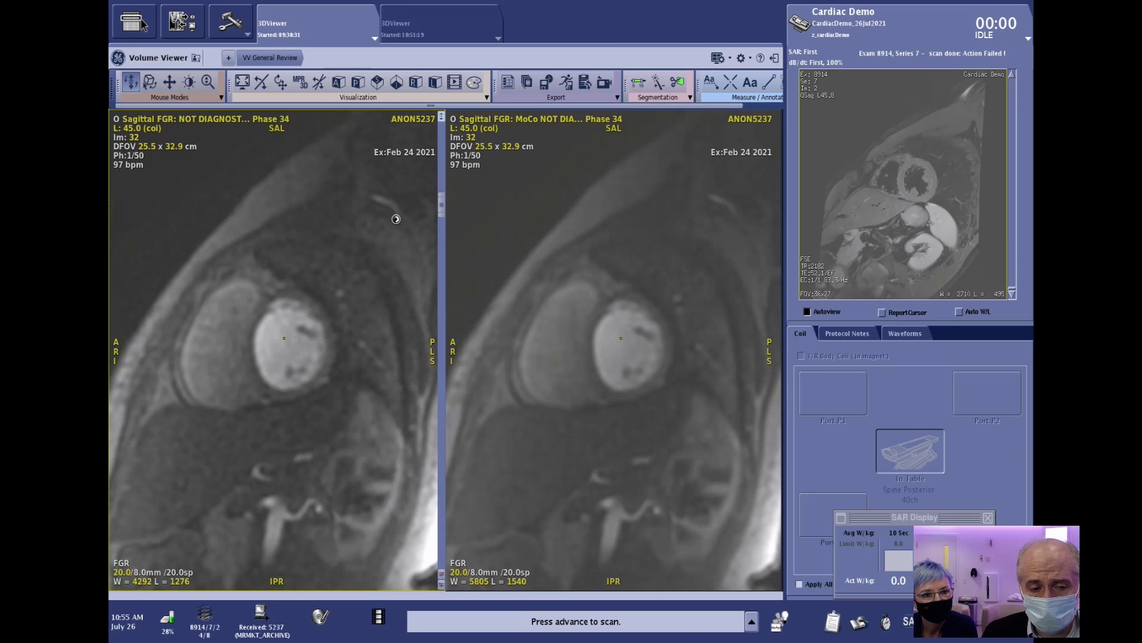
key("Left")
key("Left")
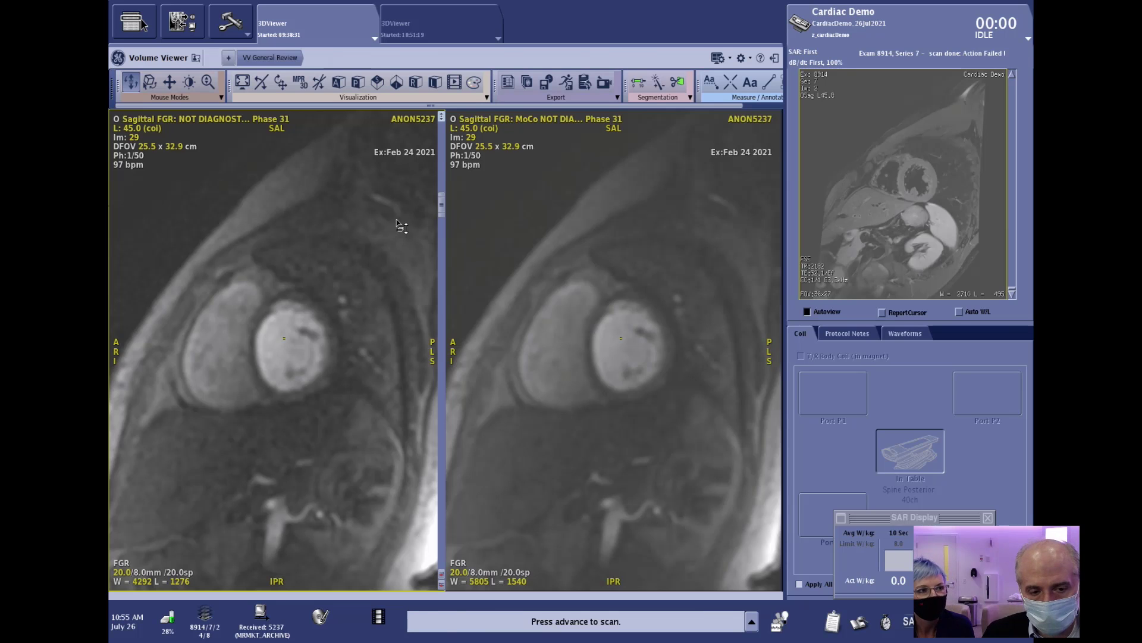
key("Right")
key("Right")
key("Right")
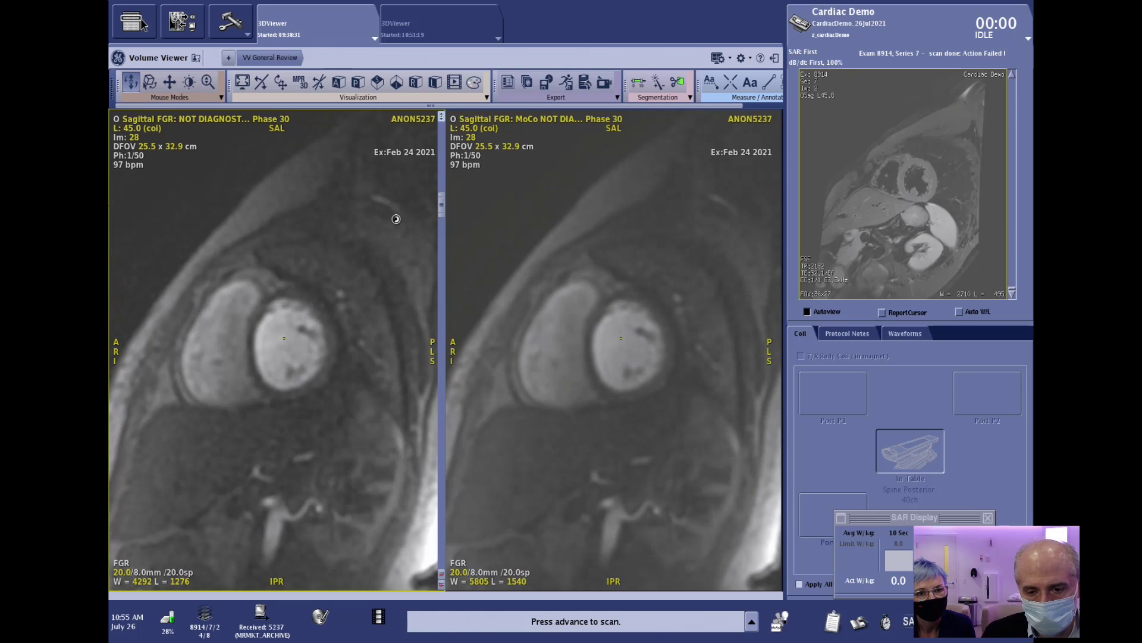
key("Right")
key("Right")
key("Right")
key("Right")
key("Right")
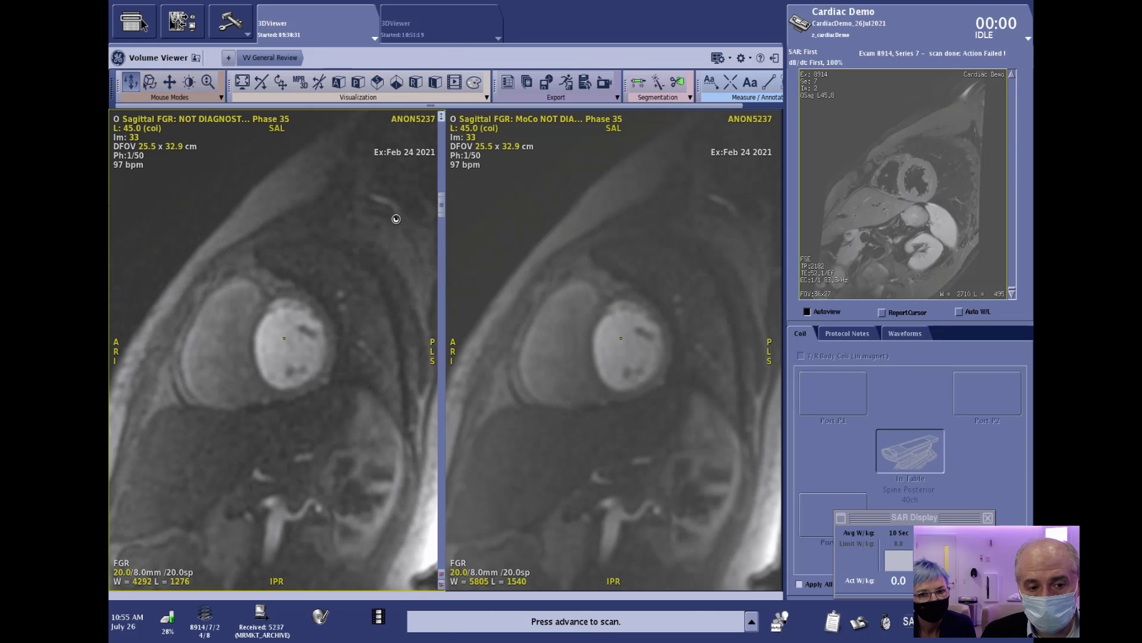
key("Left")
key("Left")
key("Left")
key("Left")
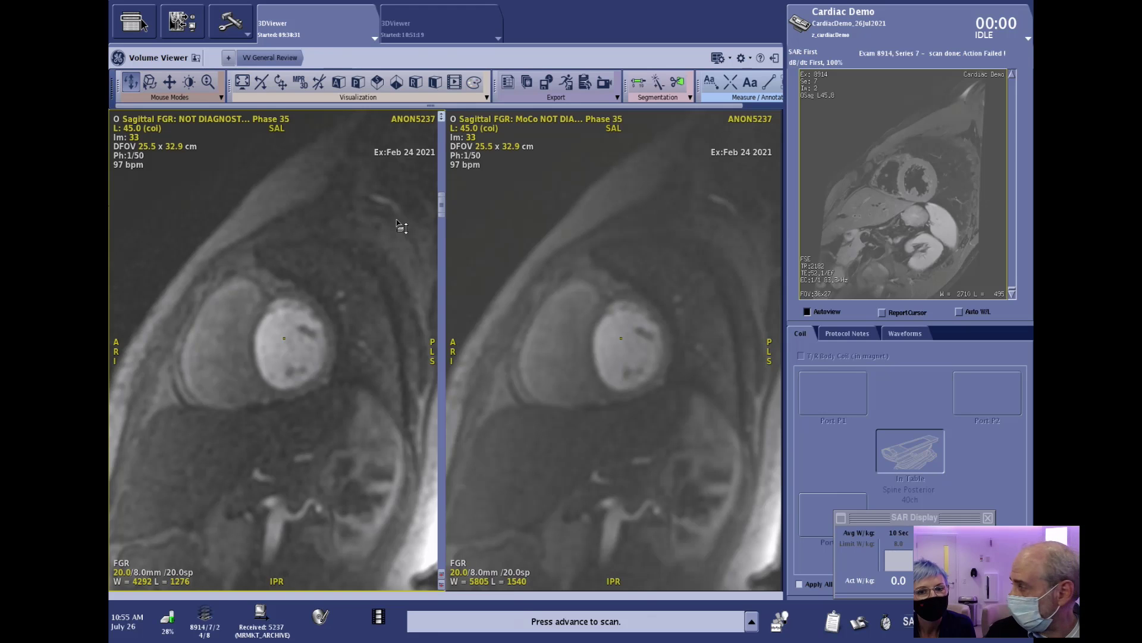
key("Left")
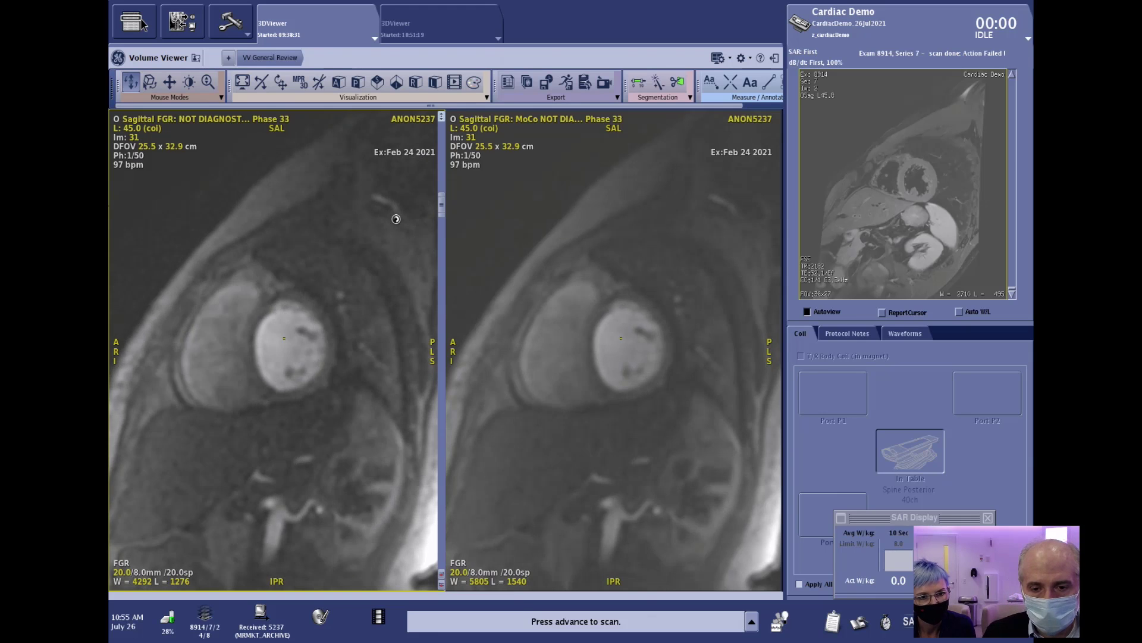
Switch to the second 3DViewer session and soften the noisier FGR view's contrast to about W 3868, L 972.
left_click(433, 34)
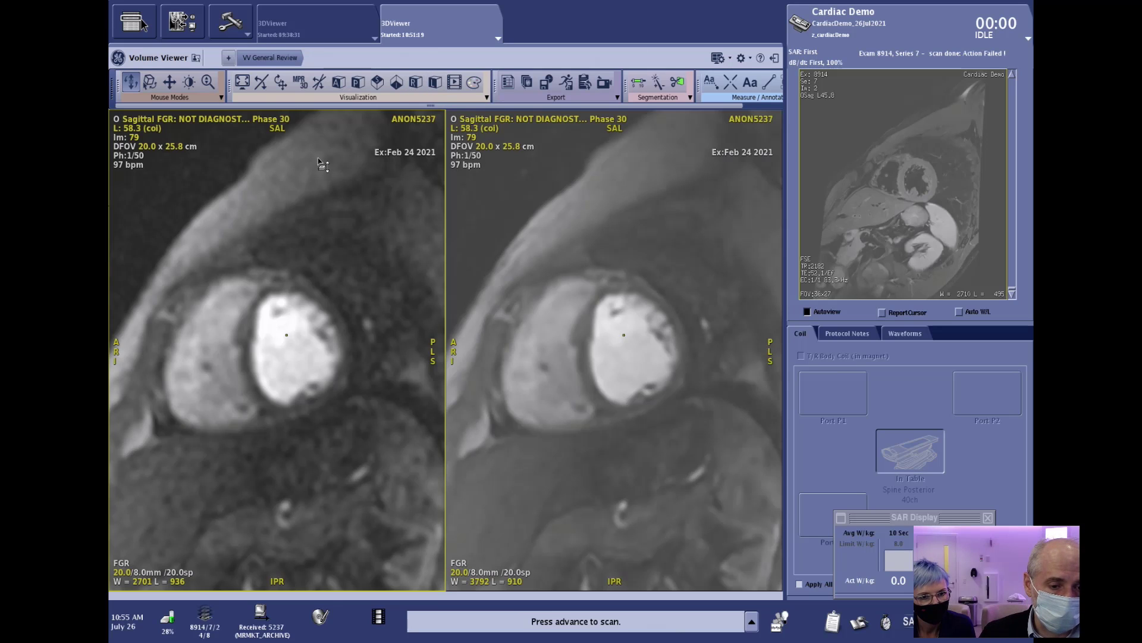
mouse_move(257, 283)
left_mouse_down()
mouse_move(334, 307)
mouse_move(334, 327)
left_mouse_up()
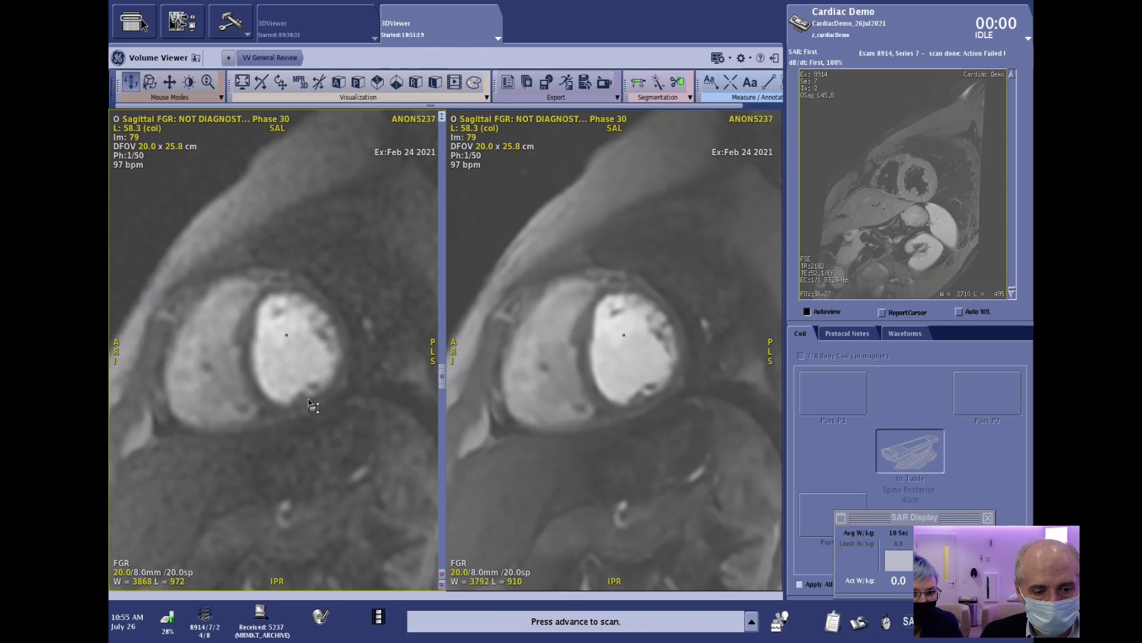
Step the paired FGR views at L 58.3 back to phase 24 and compare their image quality.
left_click(628, 370)
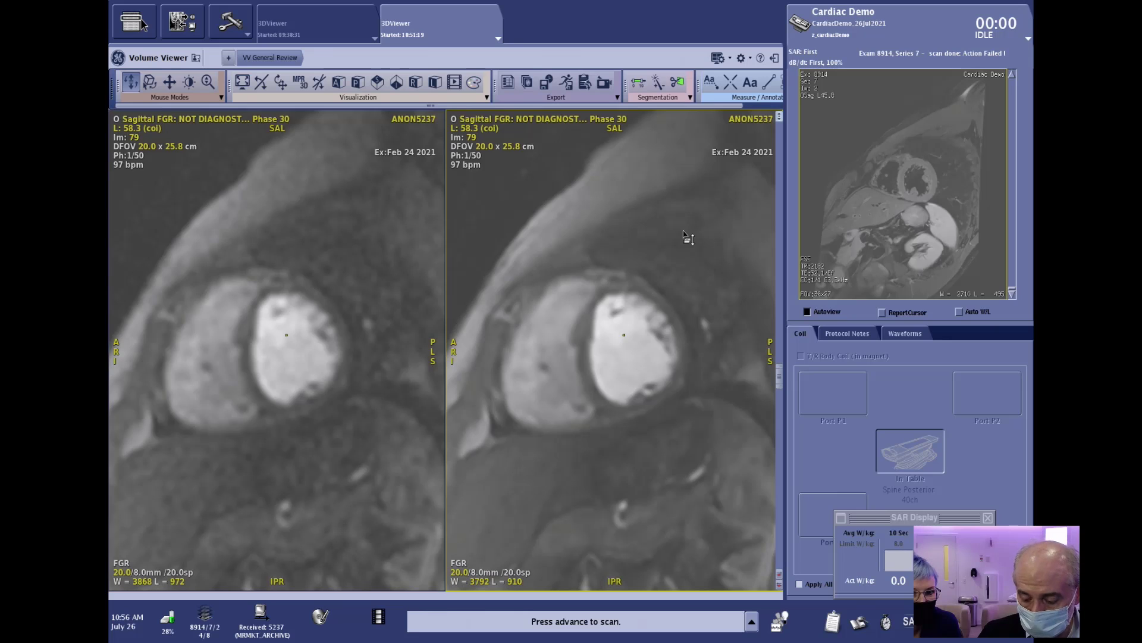
scroll(684, 232, "up", 6)
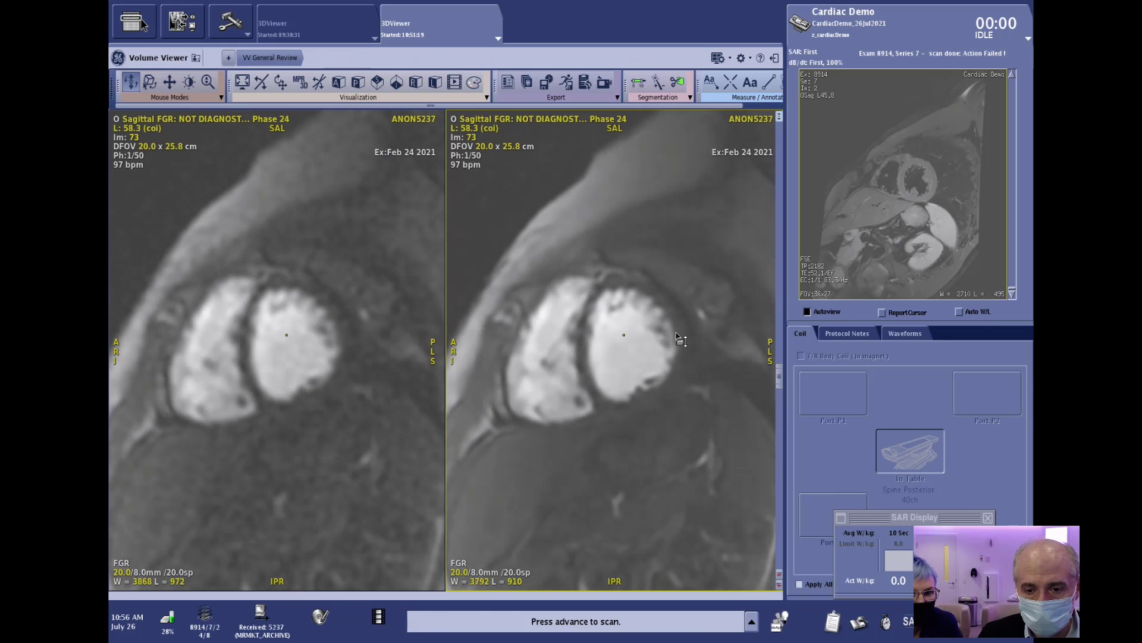
mouse_move(779, 375)
left_mouse_down()
mouse_move(777, 318)
mouse_move(782, 369)
left_mouse_up()
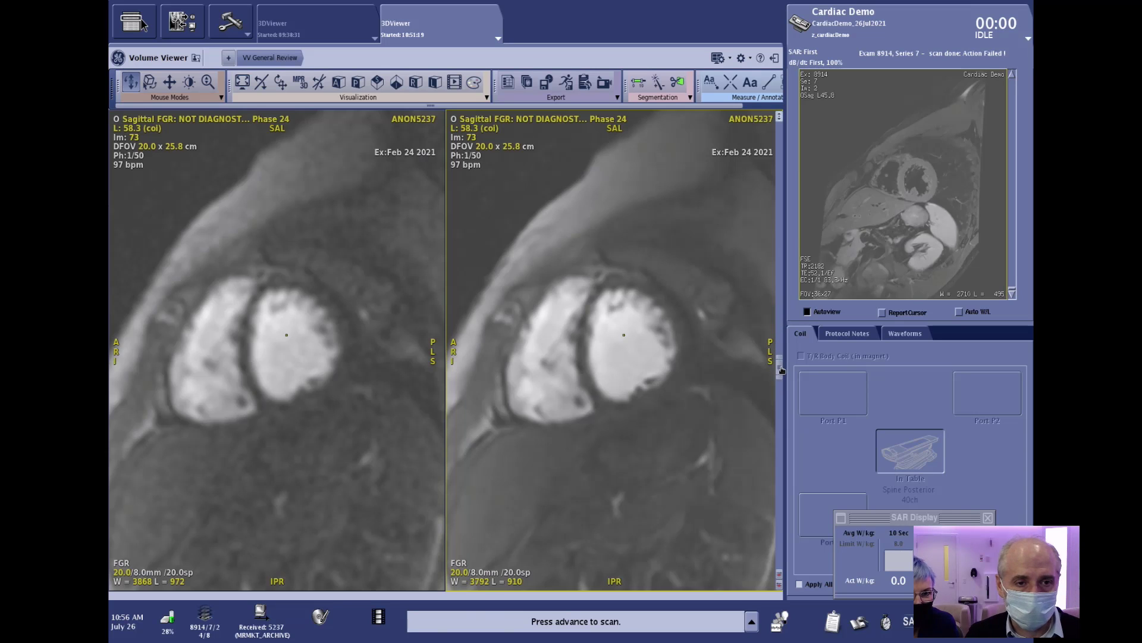
Open the ARTIST HEART exam in MR General Review and move the linked PA SS MDE short-axis views to slice A 70.1.
left_click(180, 17)
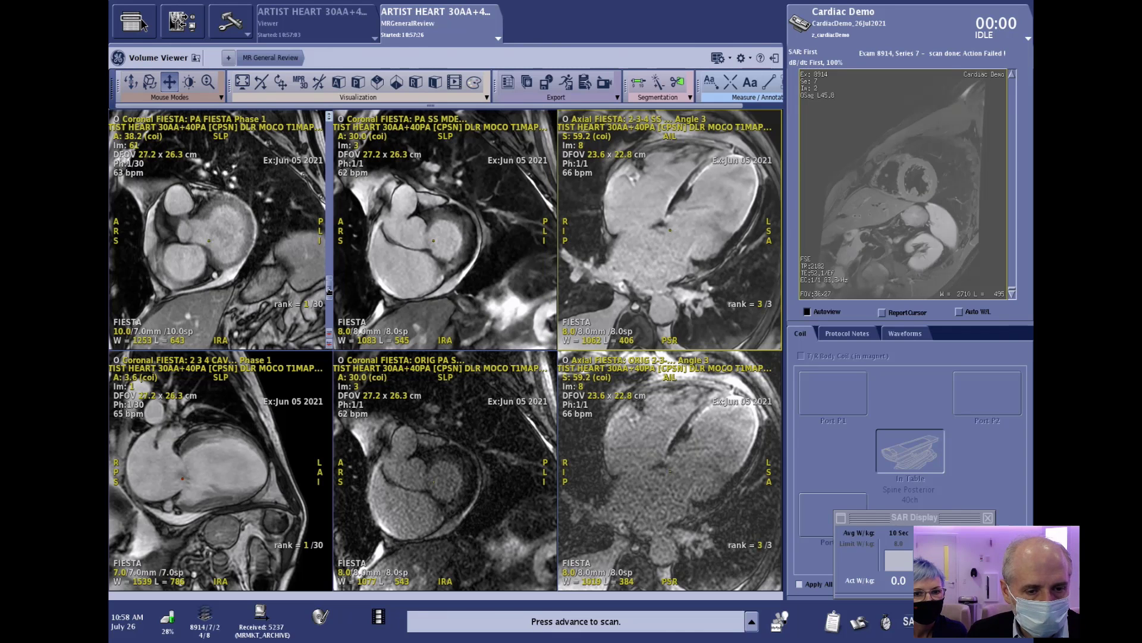
left_click_drag(329, 291, 337, 232)
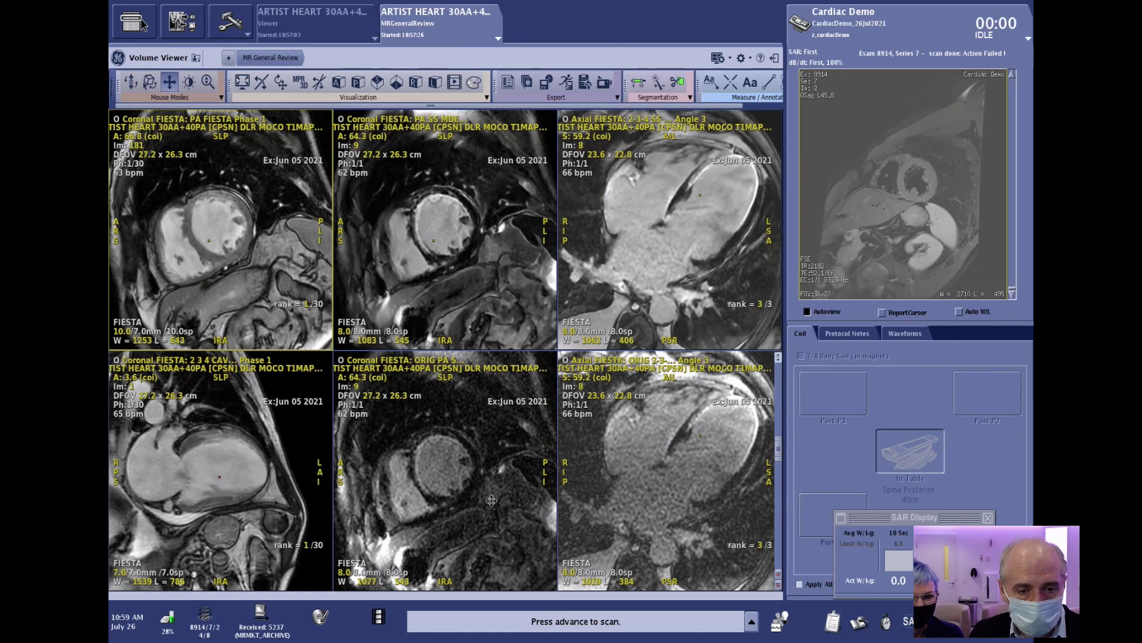
mouse_move(554, 475)
left_mouse_down()
mouse_move(557, 453)
mouse_move(554, 501)
mouse_move(553, 469)
left_mouse_up()
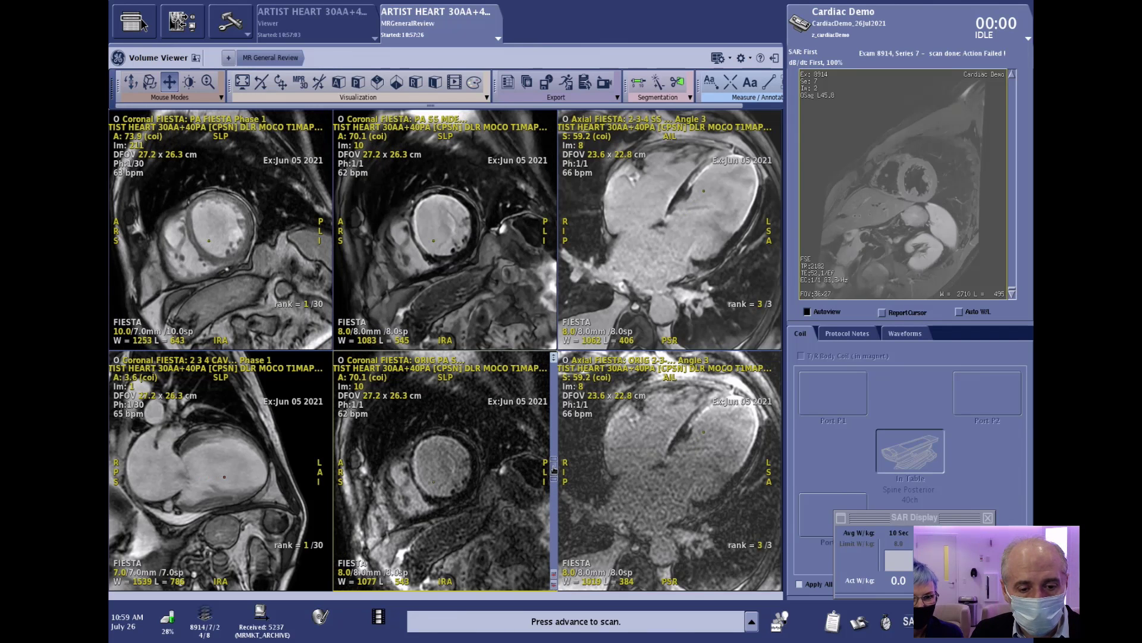
Magnify the linked coronal FIESTA views to a DFOV of 18.4 x 17.8 cm and recentre the heart in them.
left_click_drag(362, 154, 336, 155)
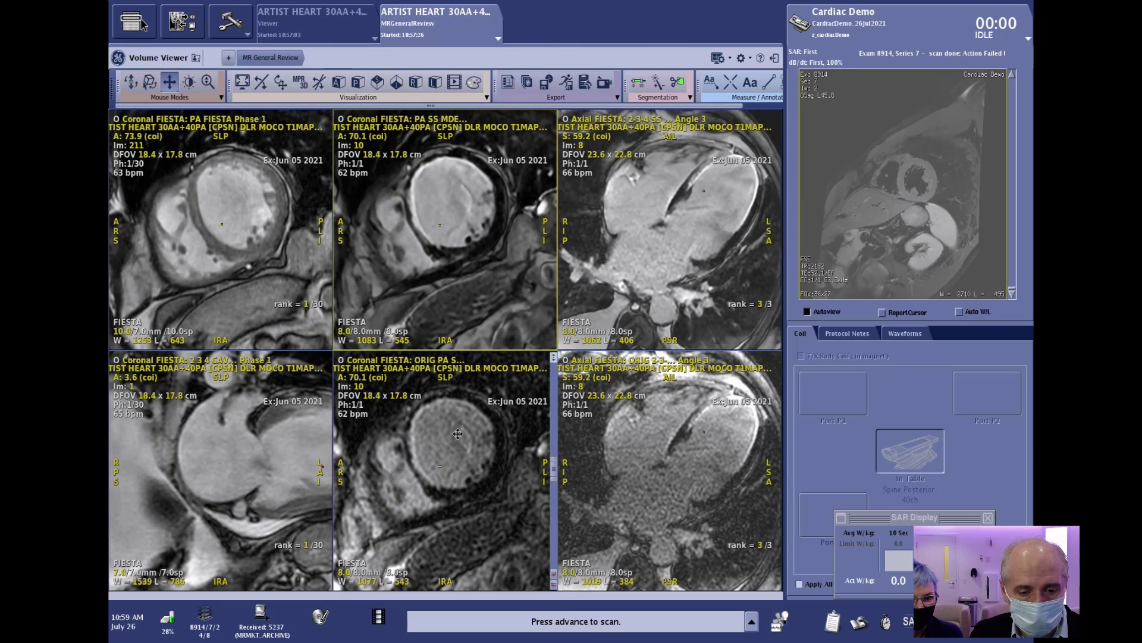
left_click_drag(453, 433, 460, 469)
Soften the contrast of the DL MDE views, with about W 1479, L 674 for PA SS and W 1199, L 567 for 2-3-4 SS.
left_click_drag(438, 197, 507, 263)
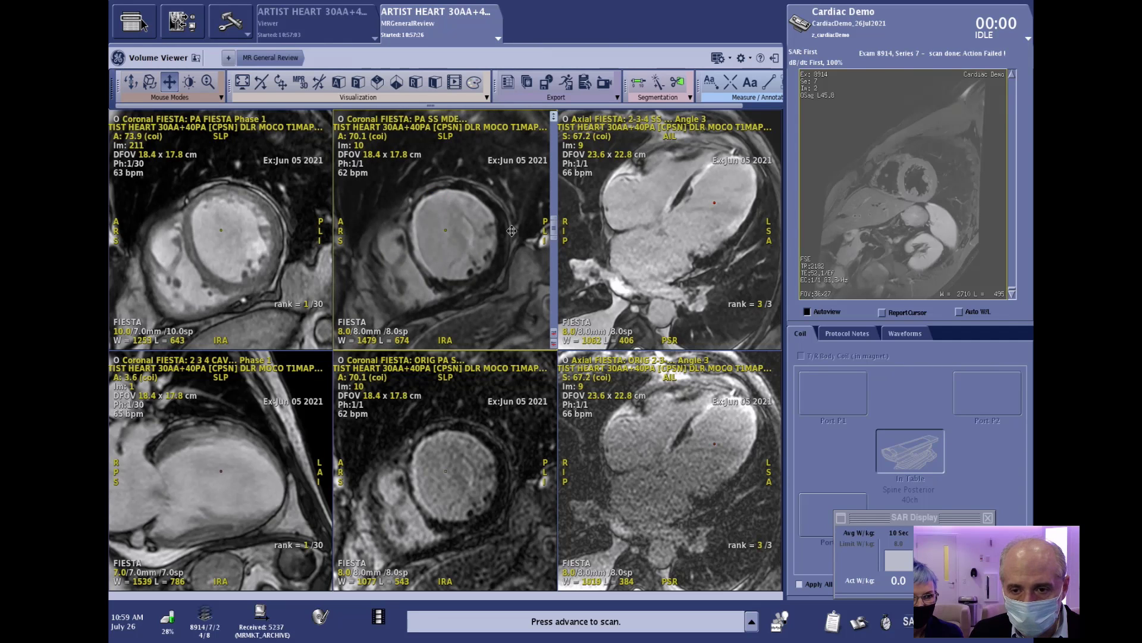
left_click_drag(698, 193, 734, 257)
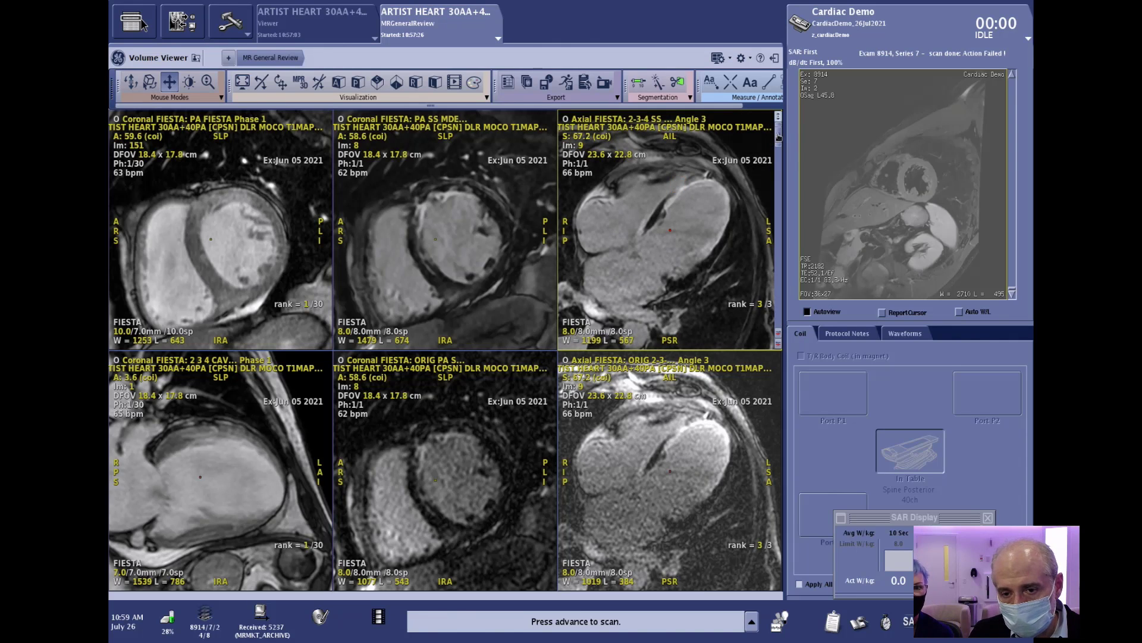
mouse_move(777, 137)
left_mouse_down()
mouse_move(776, 160)
mouse_move(778, 136)
left_mouse_up()
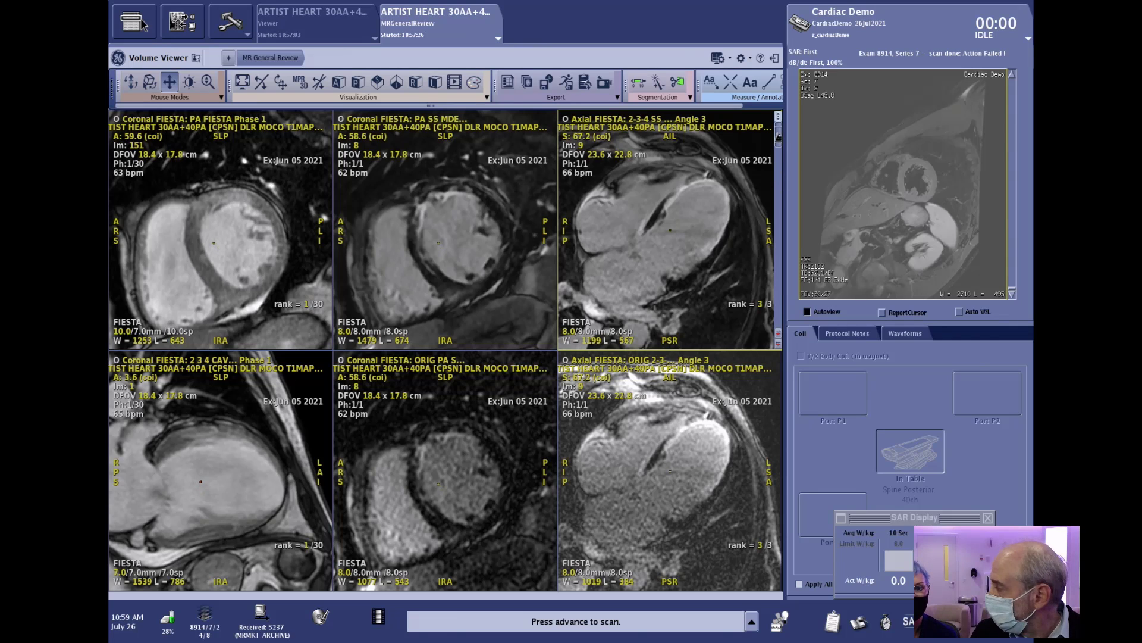
Close the ARTIST HEART review and bring up the PREMIER HEART MR General Review session with the T2 map.
left_click(498, 39)
left_click(476, 53)
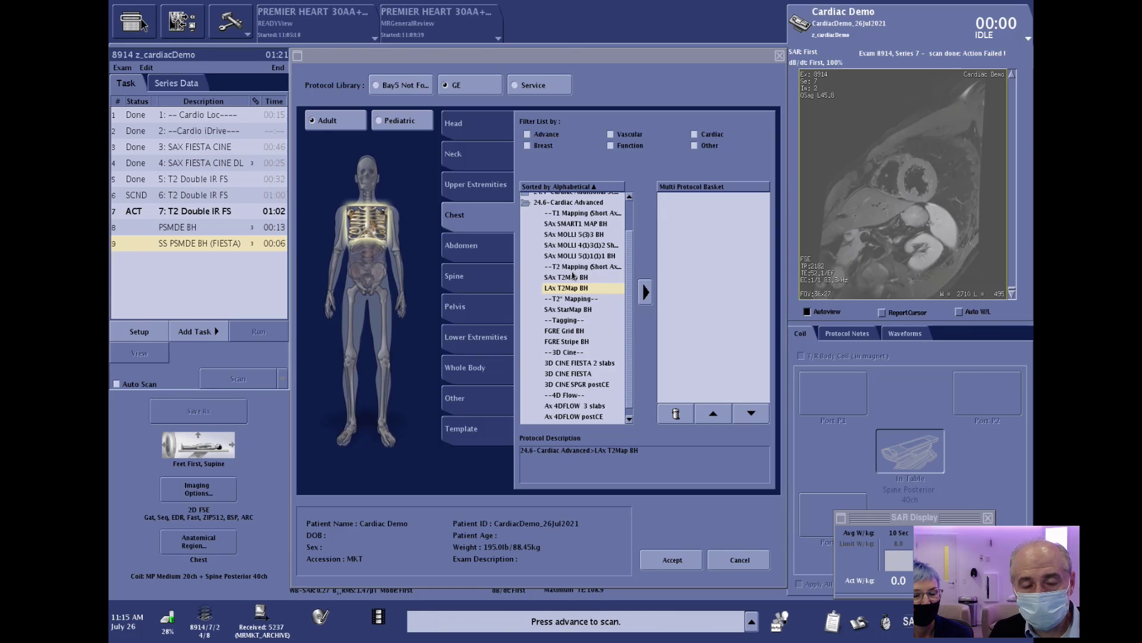
left_click(414, 20)
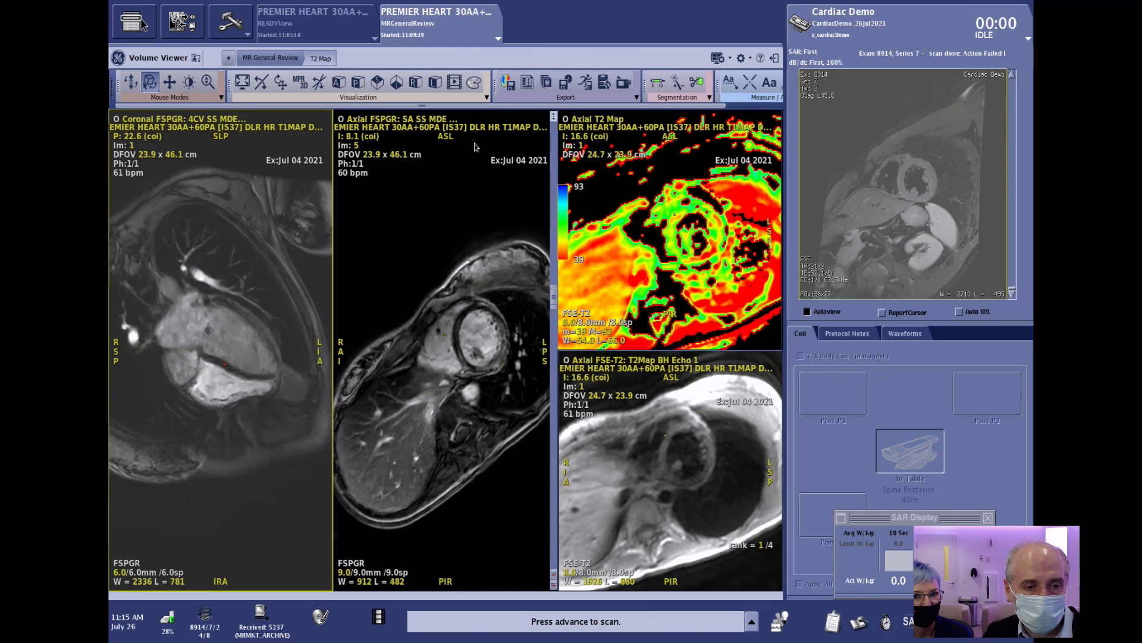